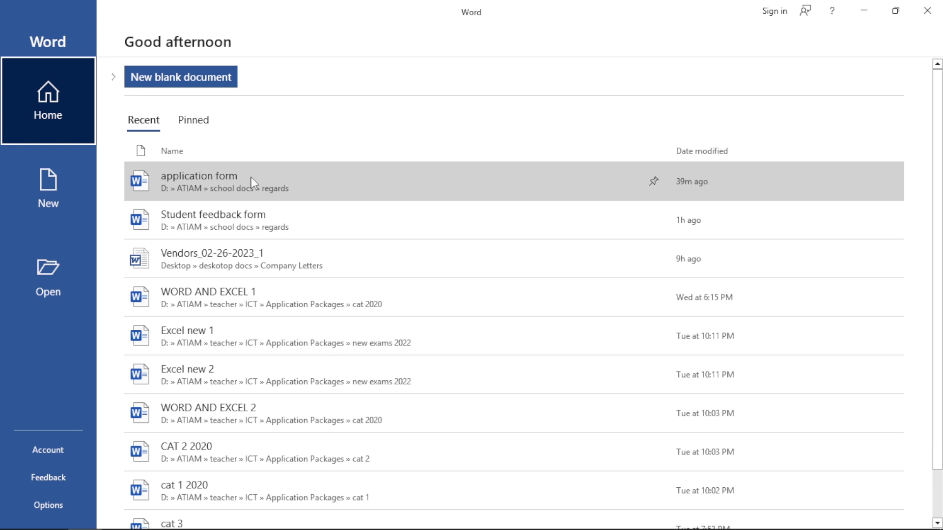
Search the online templates for "cv" and create a document from the Bubbles resume template
left_click(32, 202)
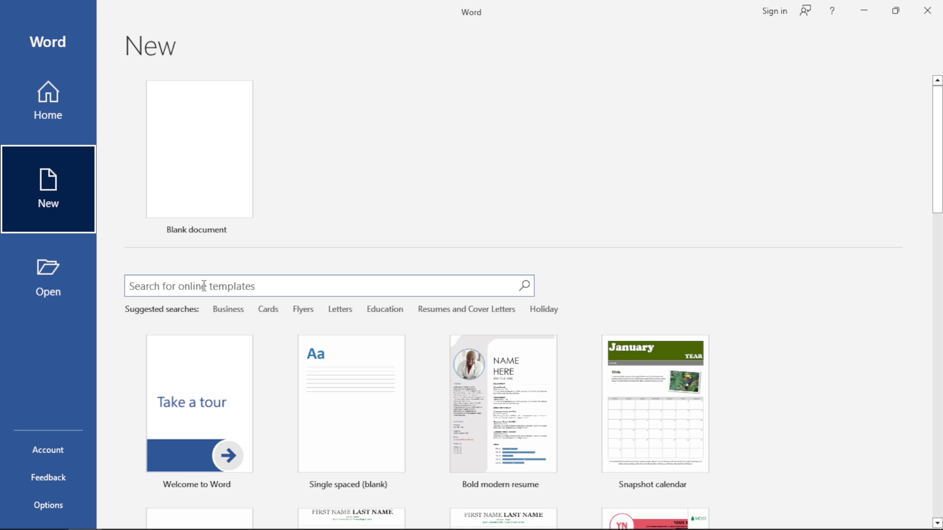
left_click(205, 283)
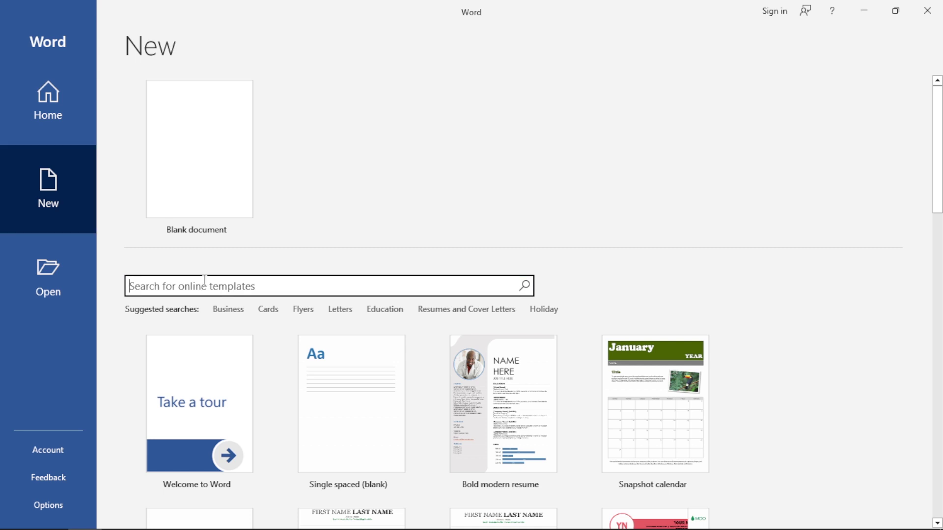
type("cv")
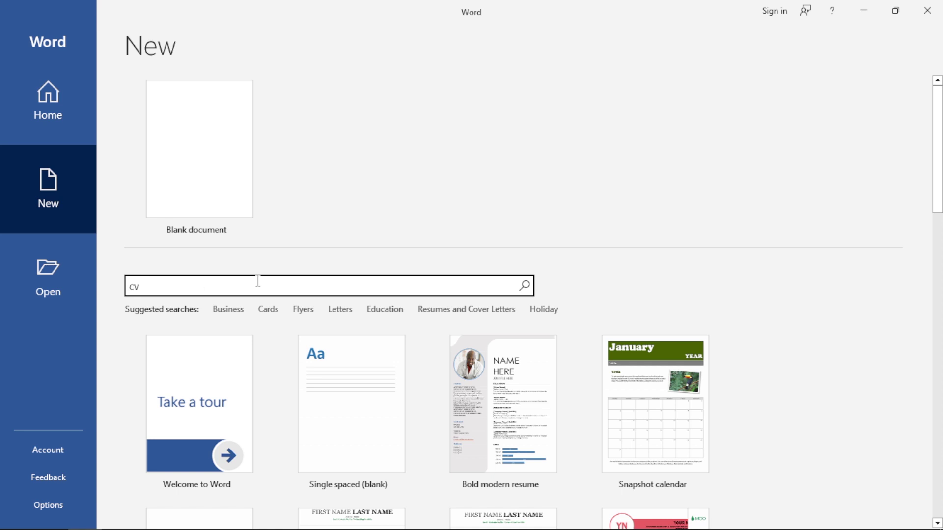
left_click(524, 286)
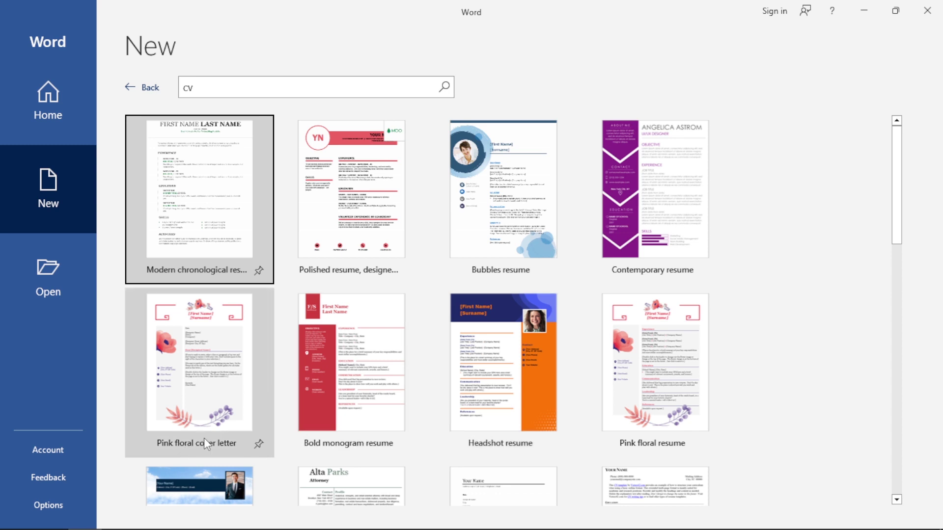
scroll(206, 445, "down", 6)
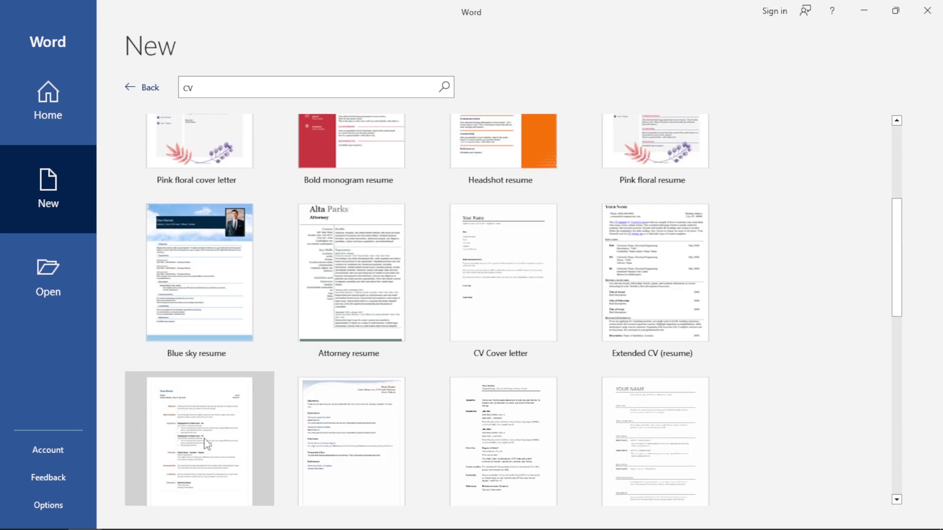
scroll(206, 444, "up", 6)
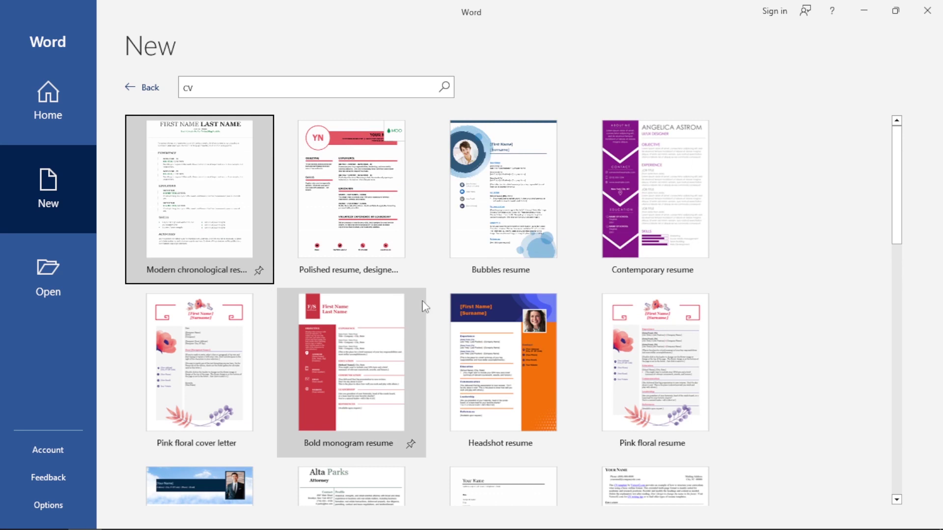
left_click(490, 221)
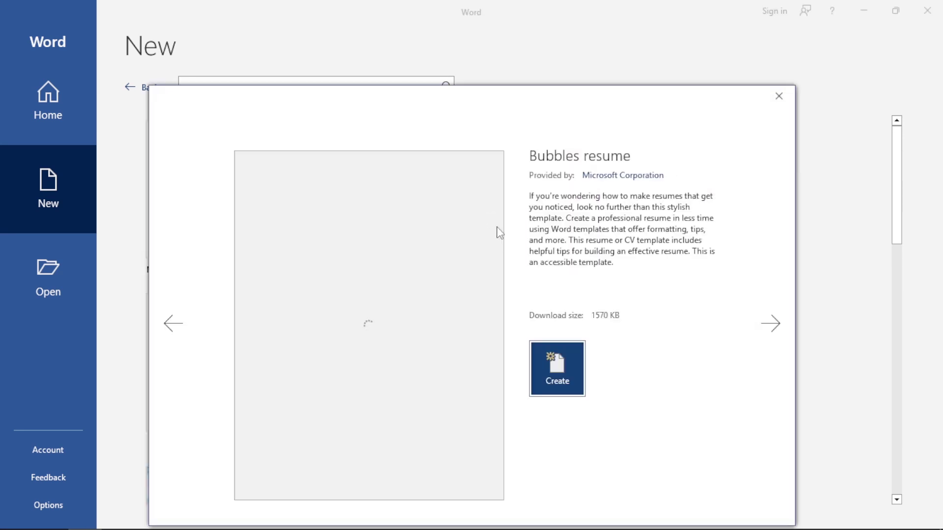
left_click(551, 361)
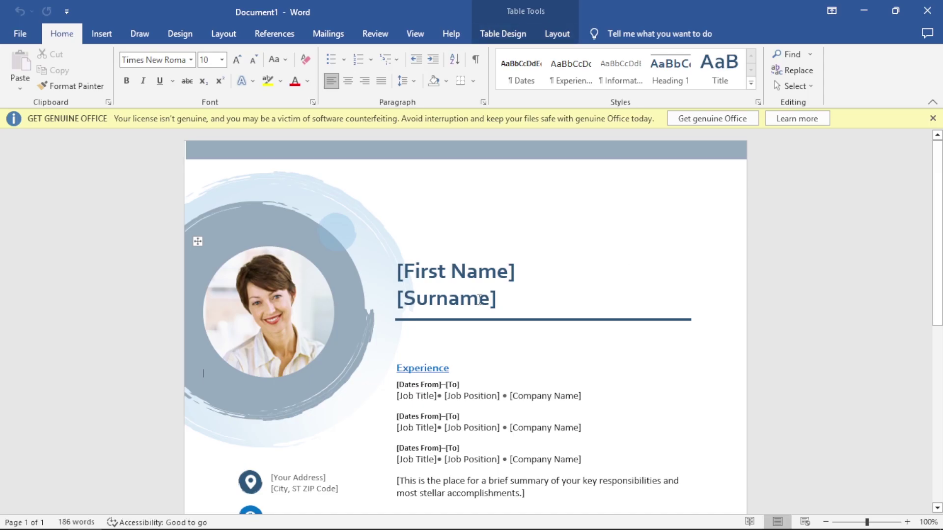
Replace the [First Name] placeholder in the resume's title with "ATIAM College"
left_click(487, 271)
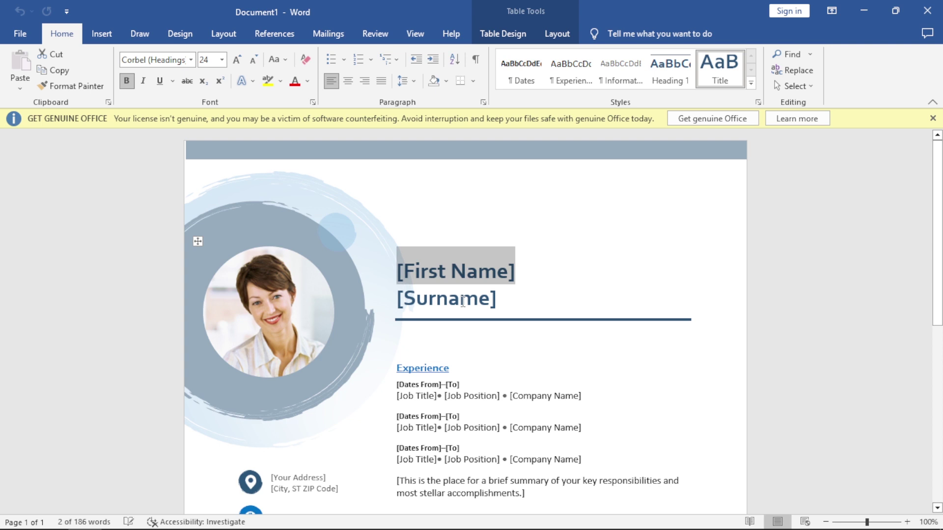
type("ATIA")
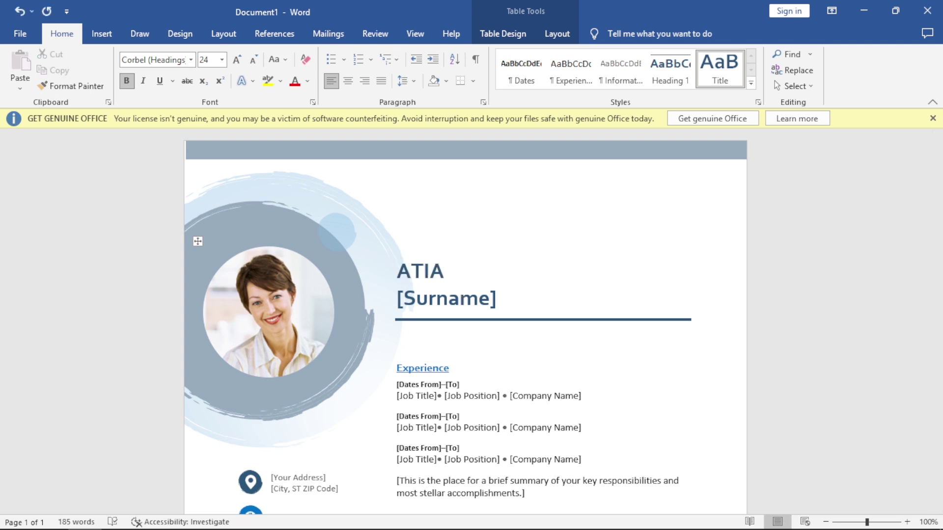
type("M Colleg")
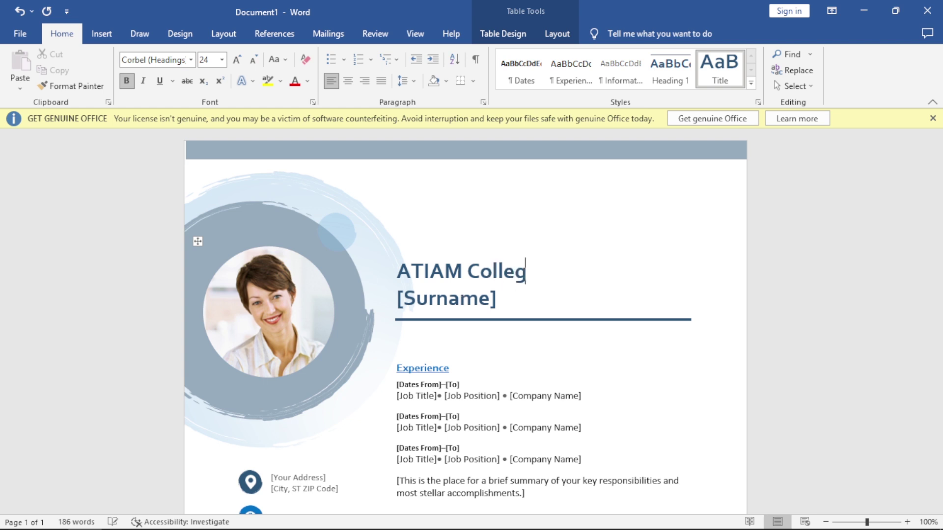
type("e")
Look through the resume's remaining placeholders, from the surname, experience dates and contact details down to the References section
left_click(429, 294)
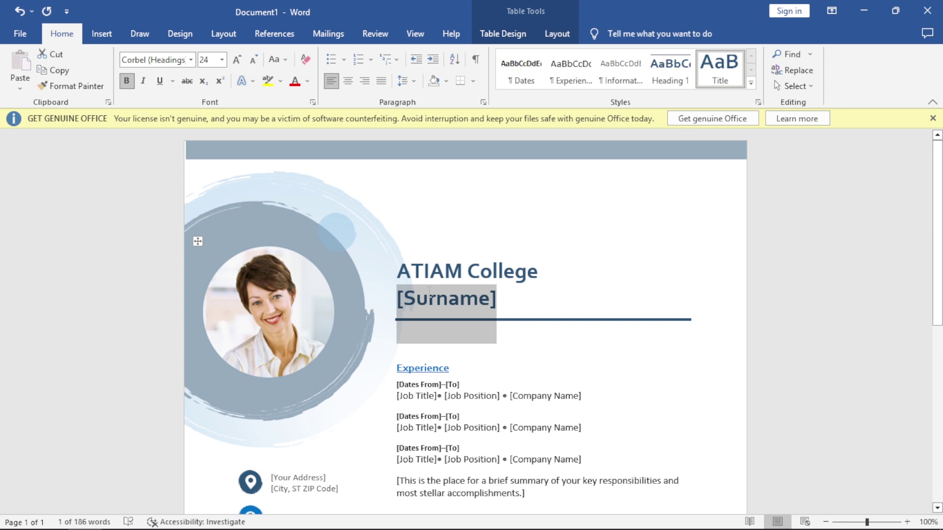
scroll(467, 337, "down", 3)
left_click(454, 271)
scroll(389, 358, "down", 2)
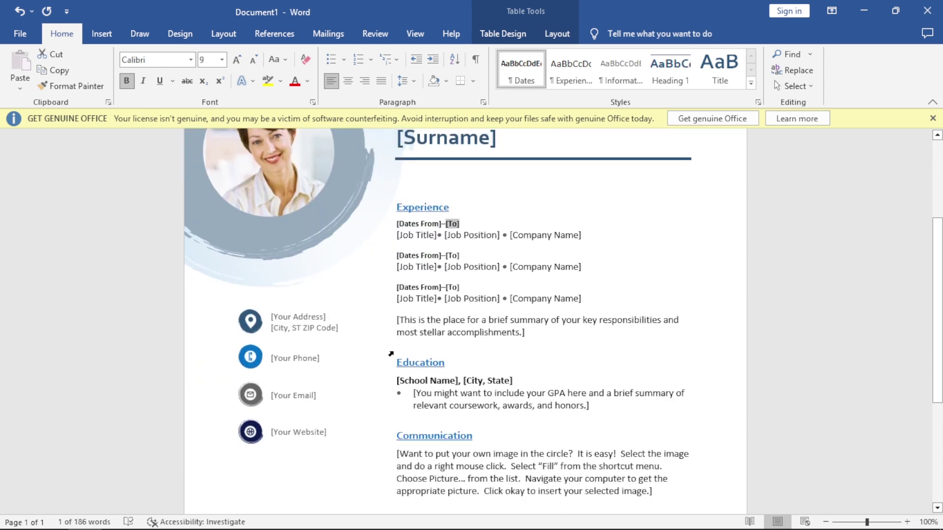
left_click(343, 316)
left_click(313, 363)
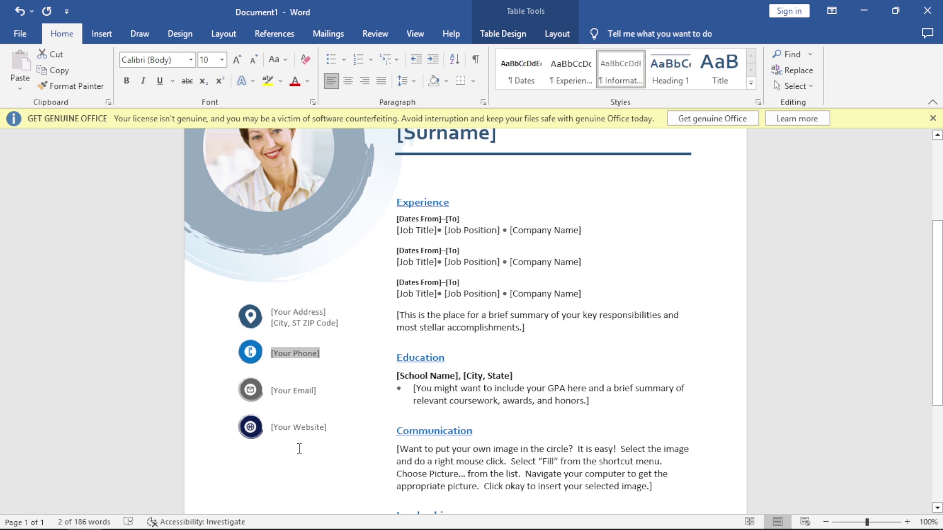
scroll(316, 431, "down", 5)
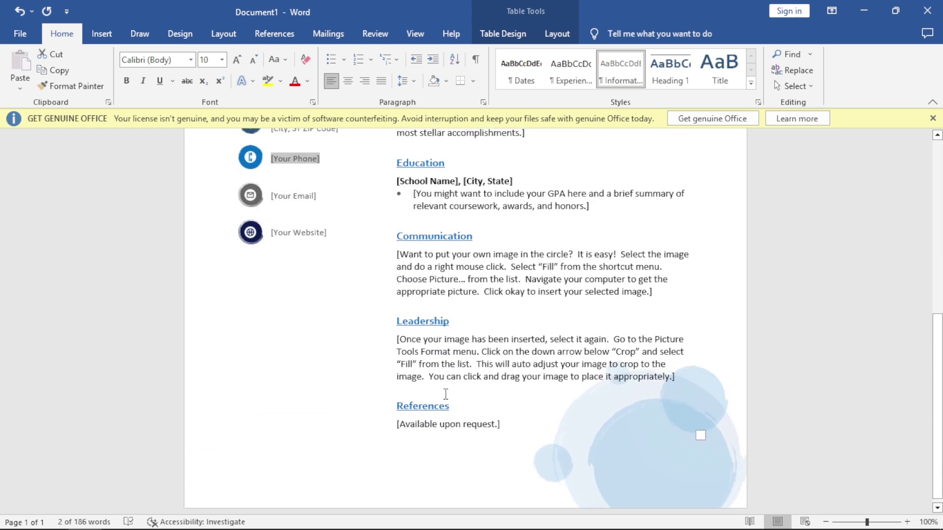
scroll(448, 395, "up", 9)
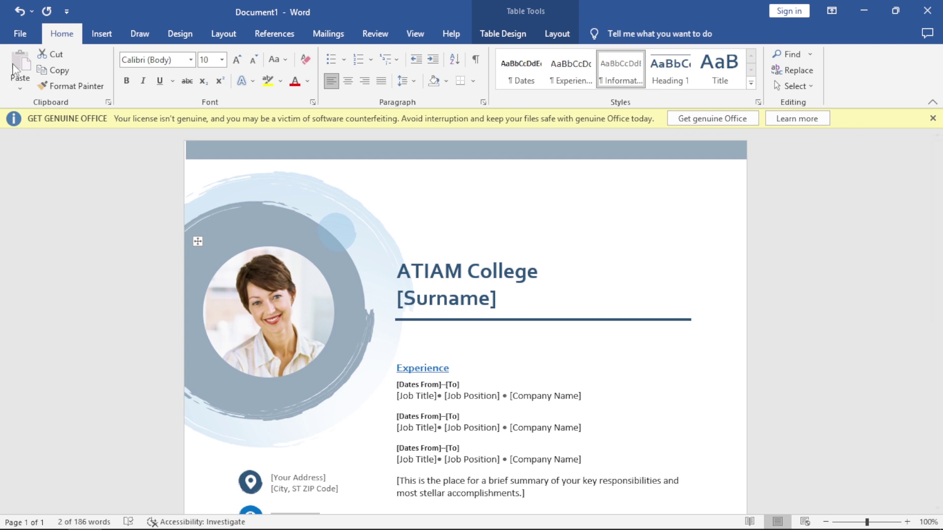
Create a new blank document and dismiss the Get Genuine Office notice
left_click(21, 35)
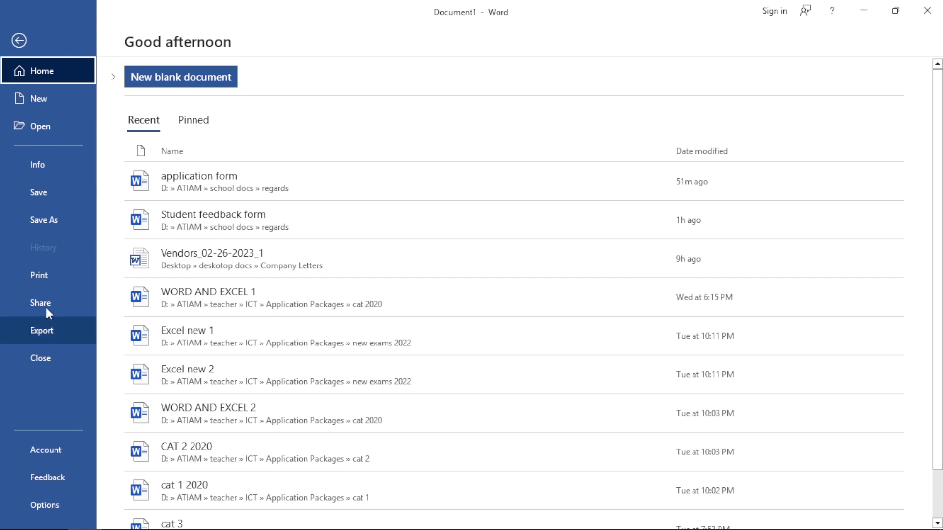
left_click(57, 98)
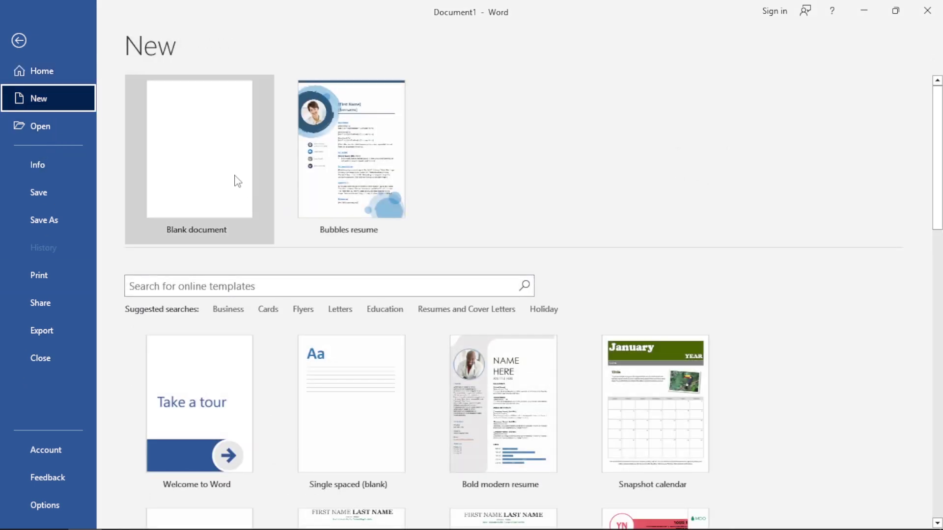
left_click(236, 179)
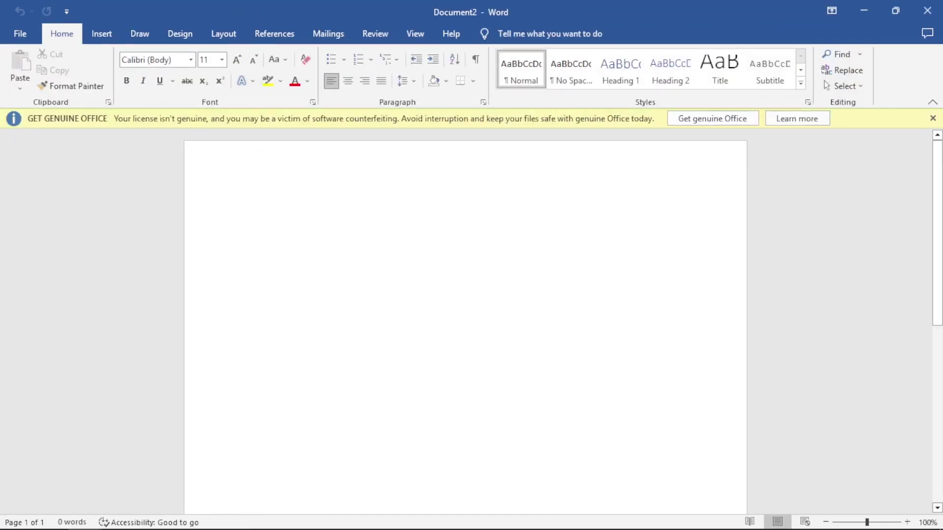
left_click(932, 118)
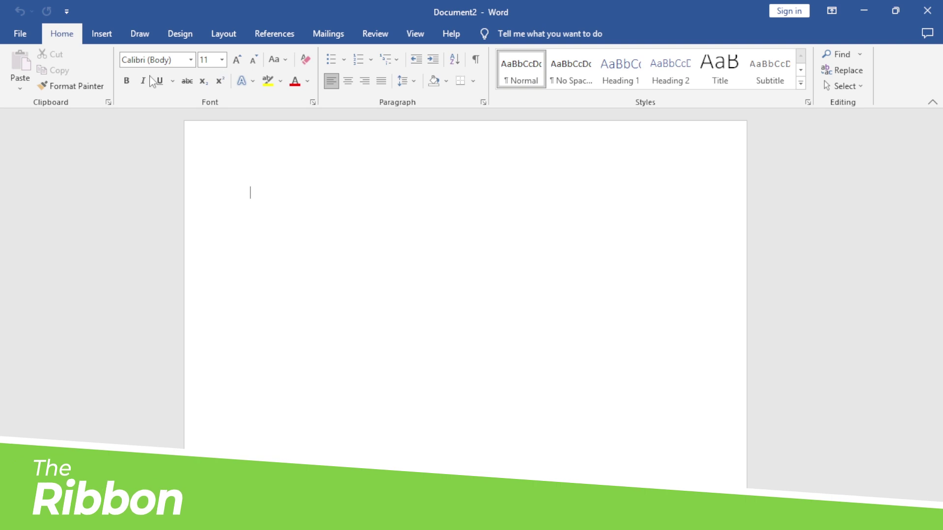
Collapse the ribbon and expand it again
double_click(61, 33)
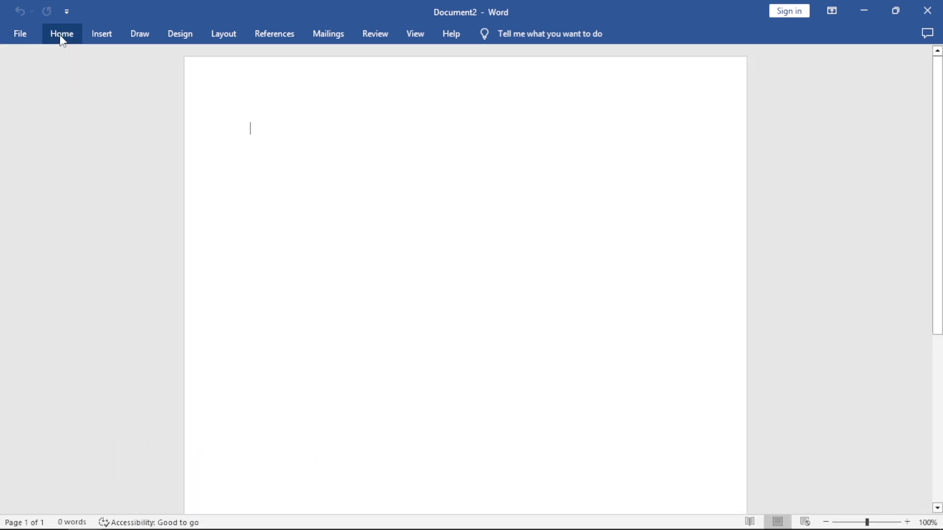
double_click(61, 34)
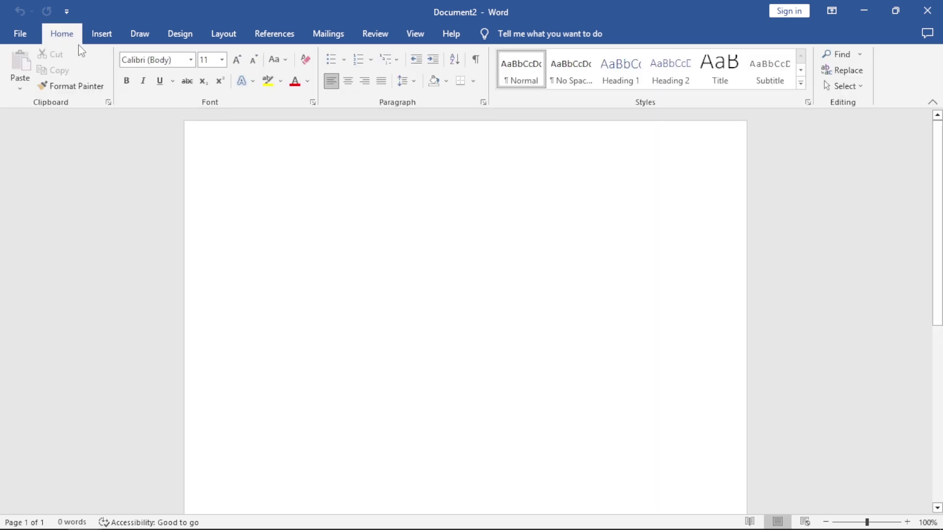
Examine the ribbon's command groups for inserting, design, layout, references, mailings, reviewing, viewing and help
left_click(113, 37)
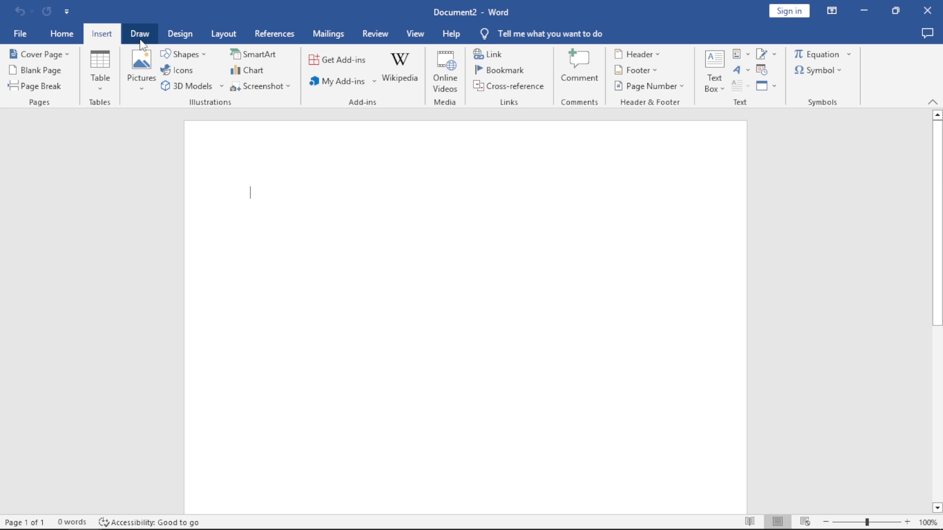
left_click(179, 37)
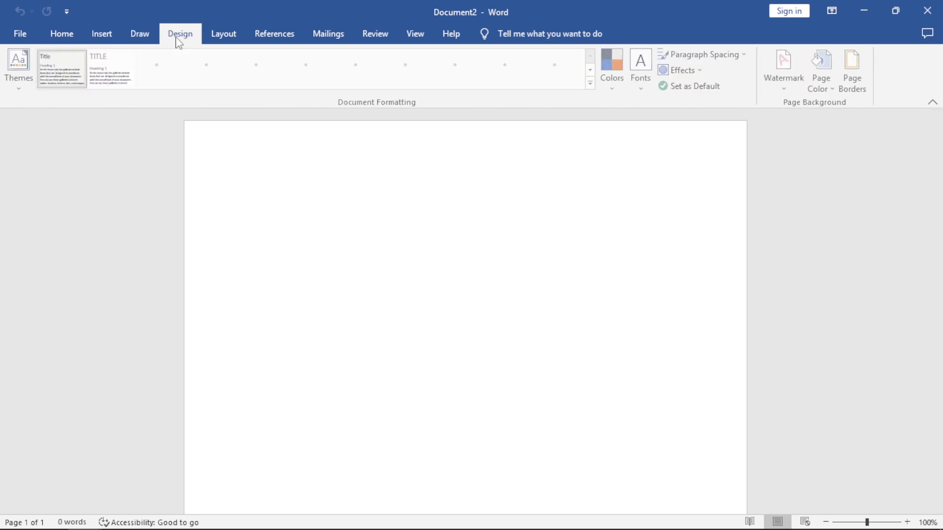
left_click(222, 37)
left_click(265, 38)
left_click(328, 35)
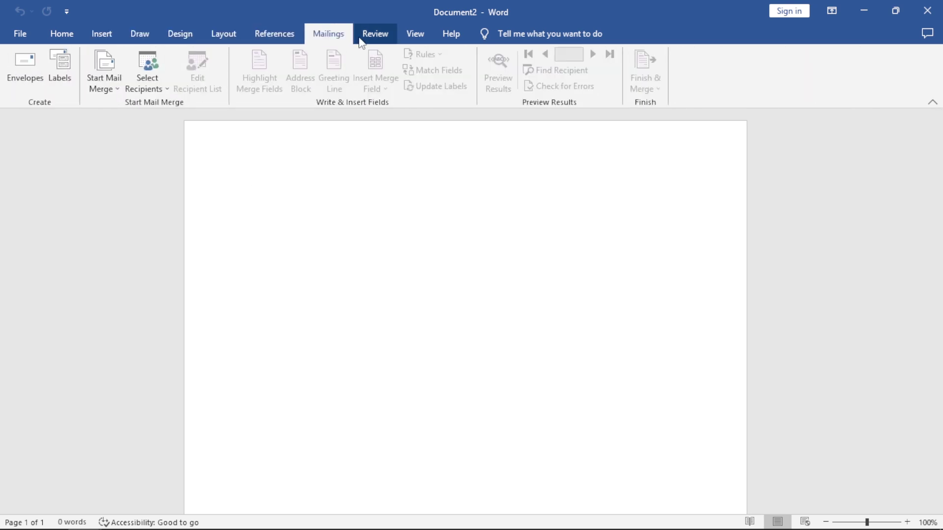
left_click(378, 39)
left_click(415, 35)
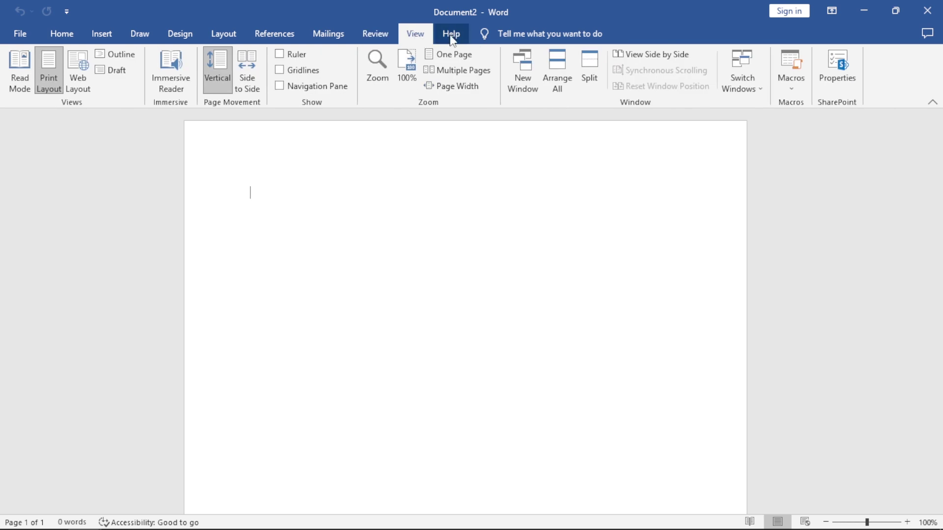
left_click(451, 35)
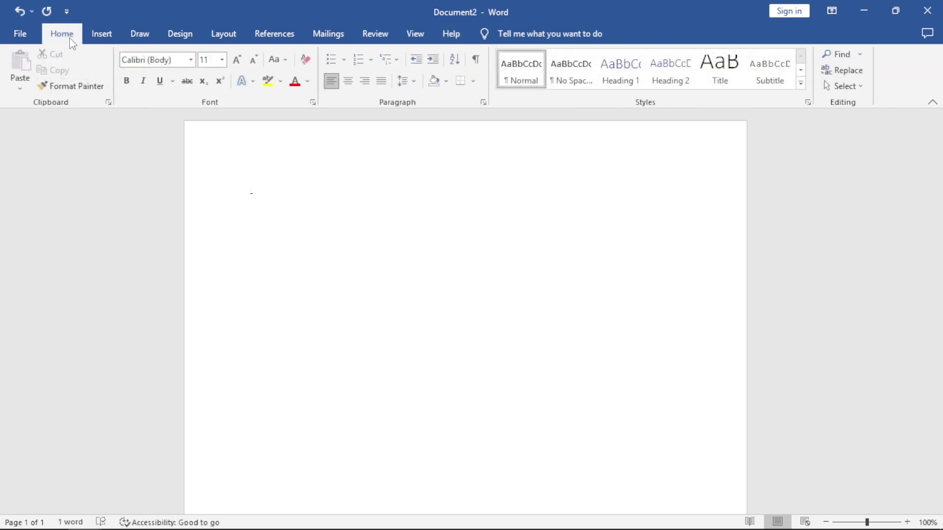
Hide the ribbon's commands and show them again
double_click(70, 39)
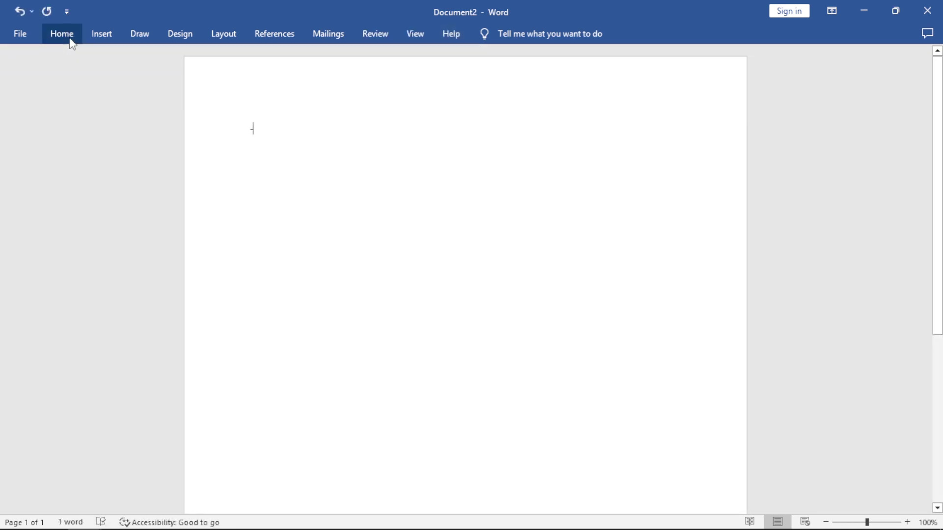
double_click(68, 34)
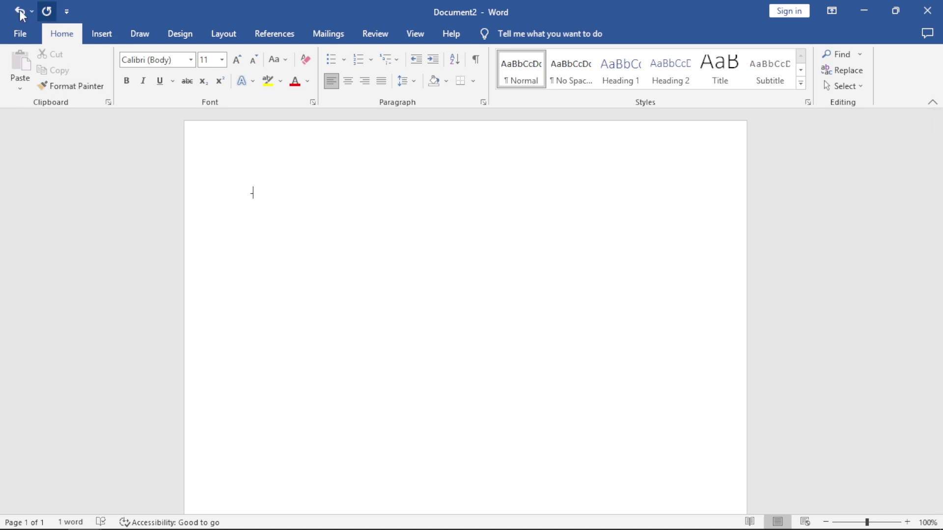
Show the Quick Access Toolbar below the ribbon and move it back above the ribbon
left_click(66, 11)
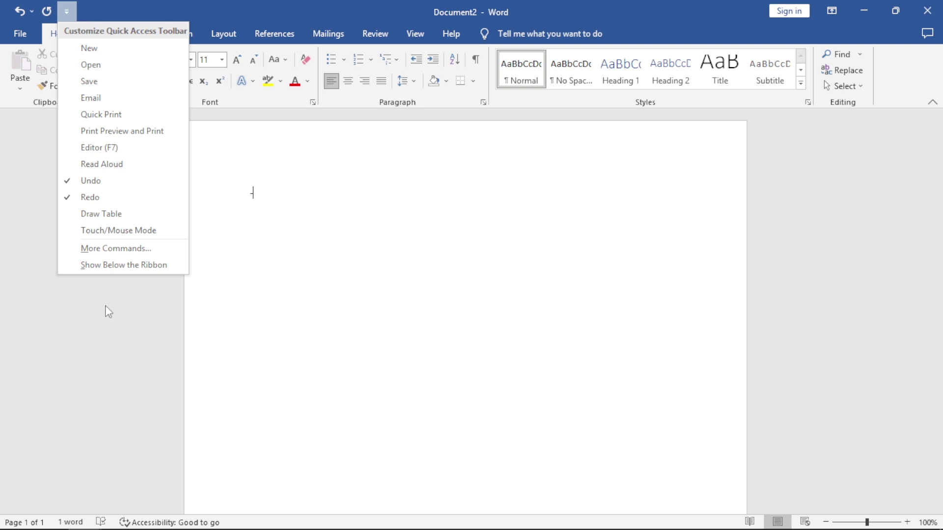
left_click(131, 269)
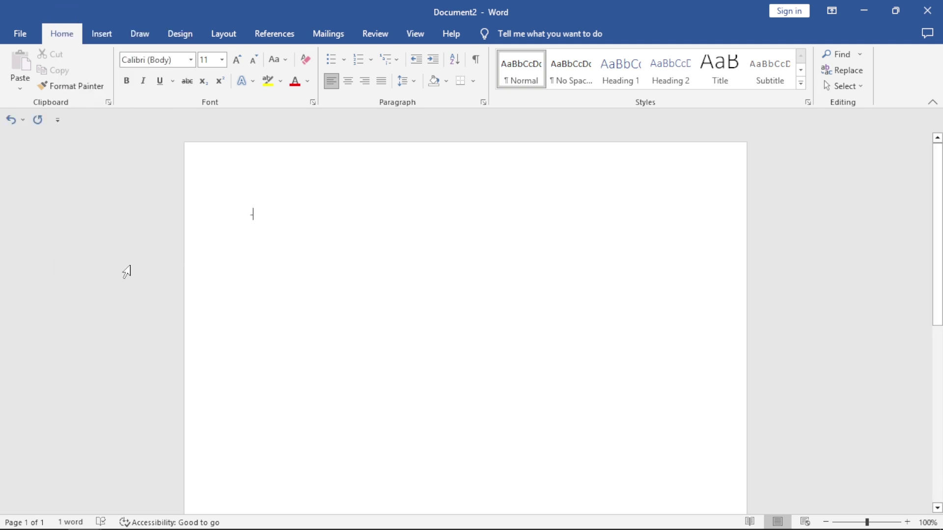
left_click(57, 122)
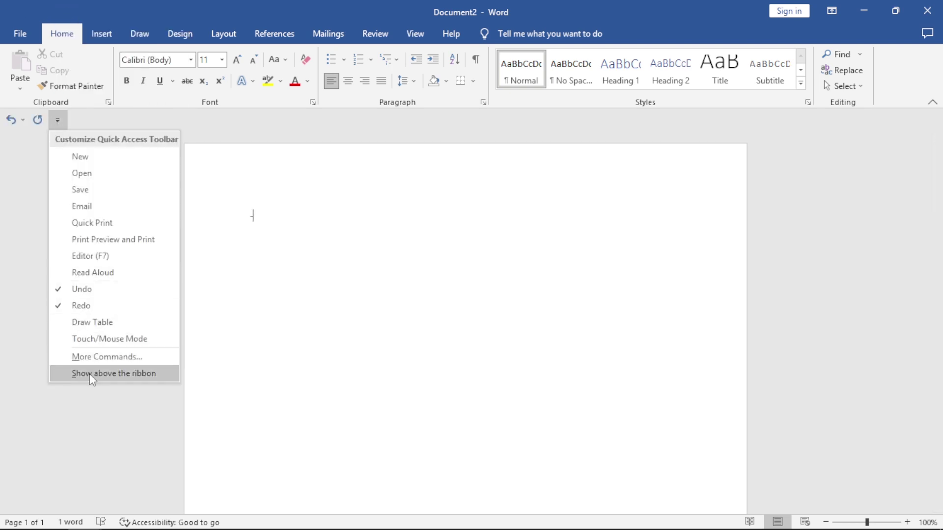
left_click(87, 374)
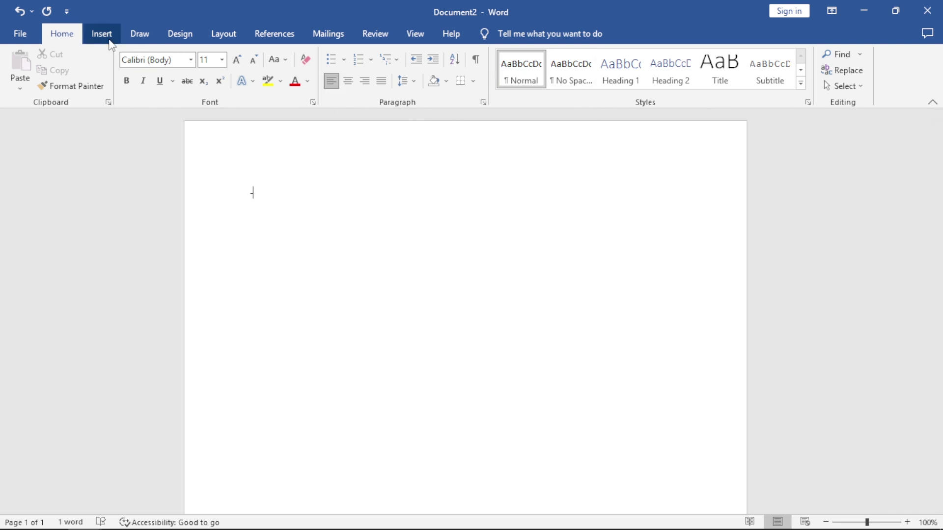
left_click(102, 34)
left_click(140, 34)
left_click(179, 34)
left_click(223, 34)
left_click(274, 34)
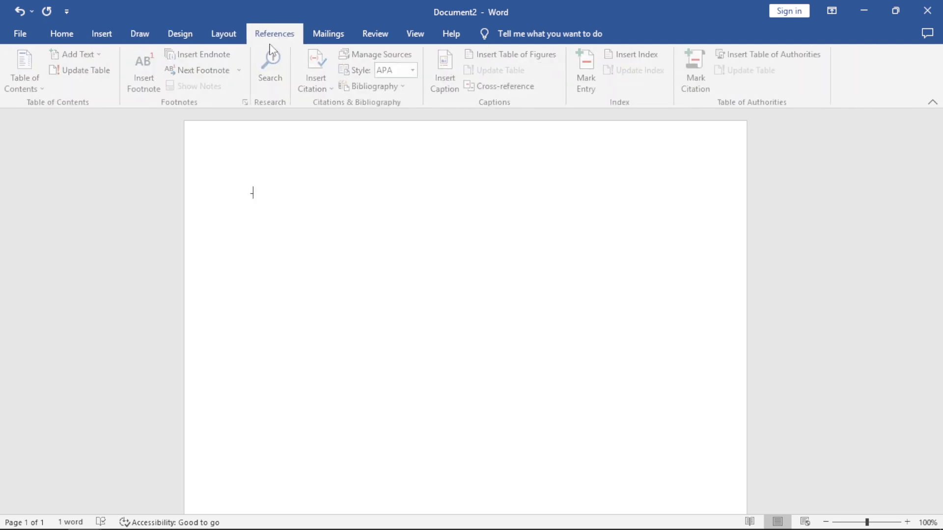
left_click(66, 37)
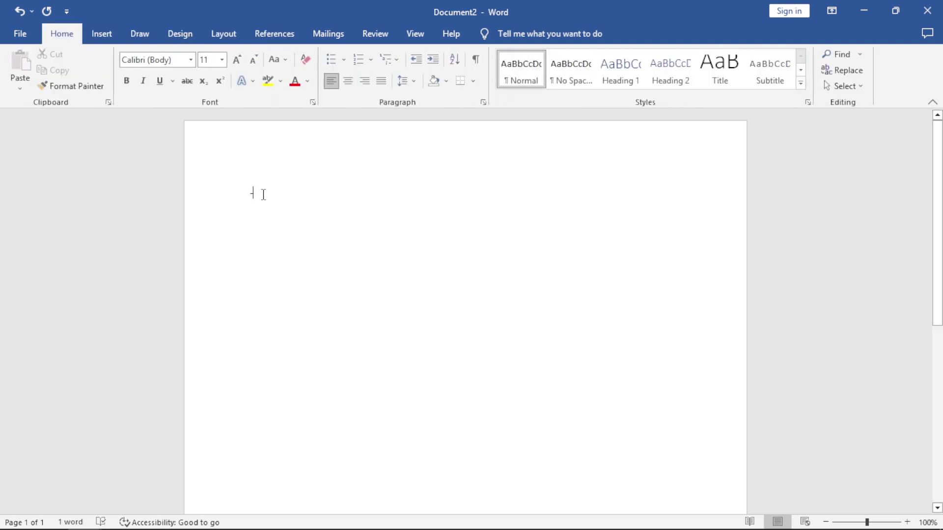
Replace the line's stray text with "Hello, I’m a student studying at ATIAM College"
type("He")
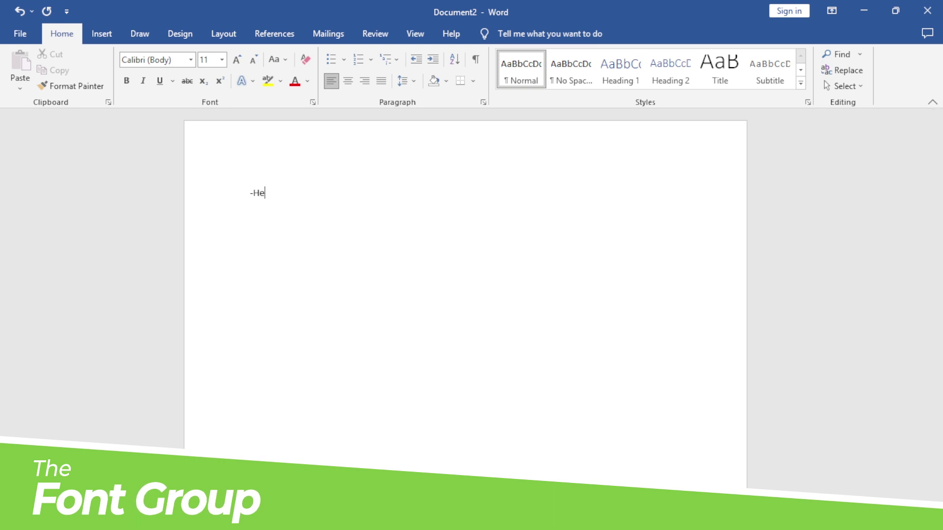
type("llo")
triple_click(263, 194)
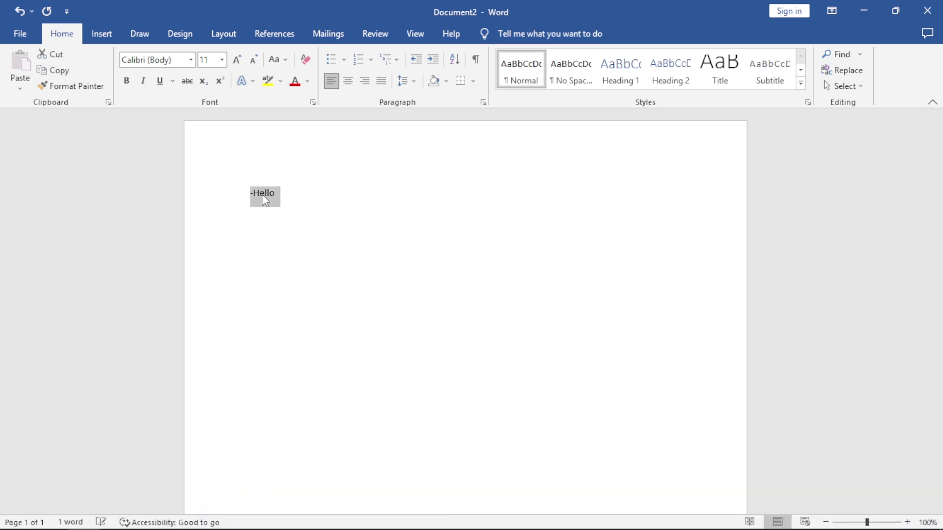
key("BackSpace")
type("Hel")
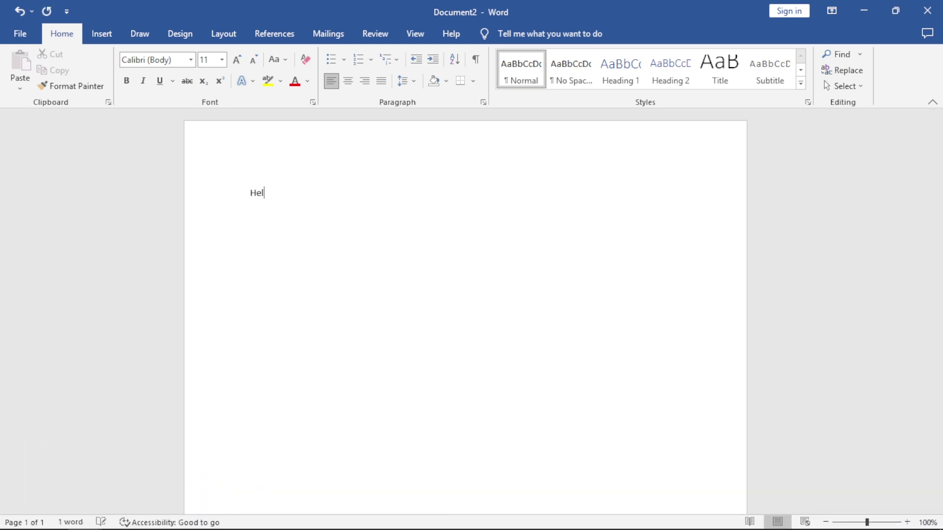
type("lo, I’m a student sttud")
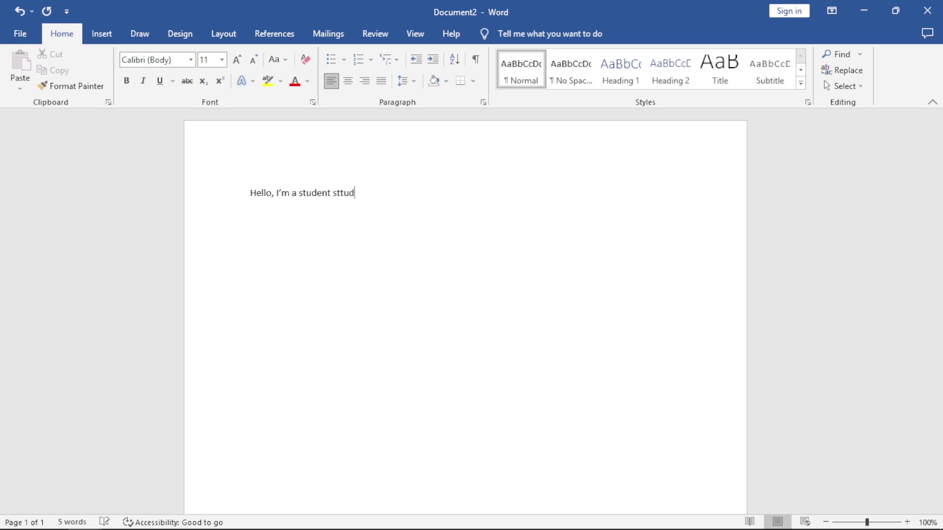
type("ng at ATIAM College")
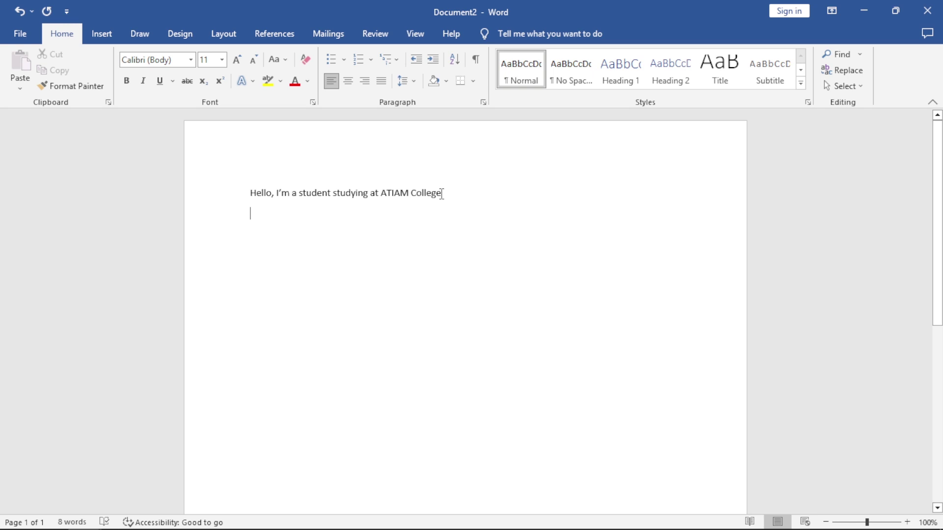
Make "ATIAM College" bold, italic and underlined
left_click_drag(441, 193, 391, 194)
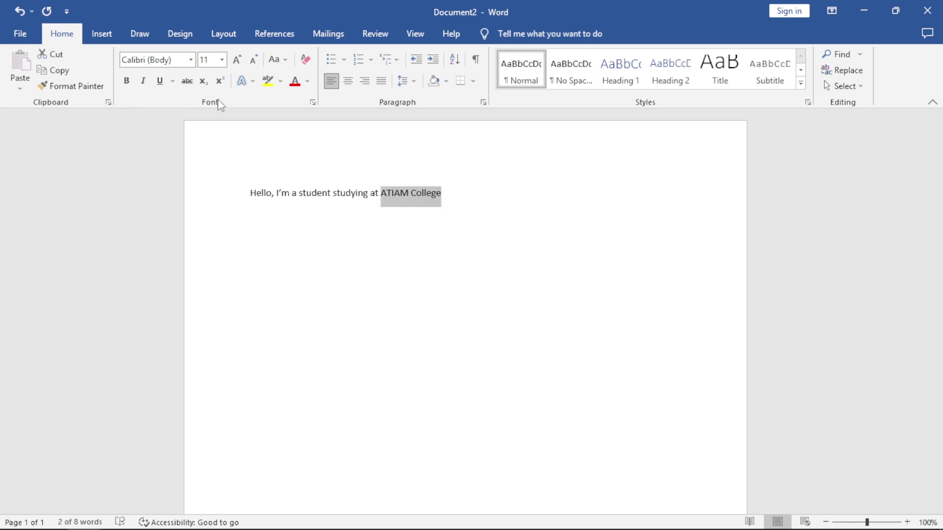
left_click(129, 84)
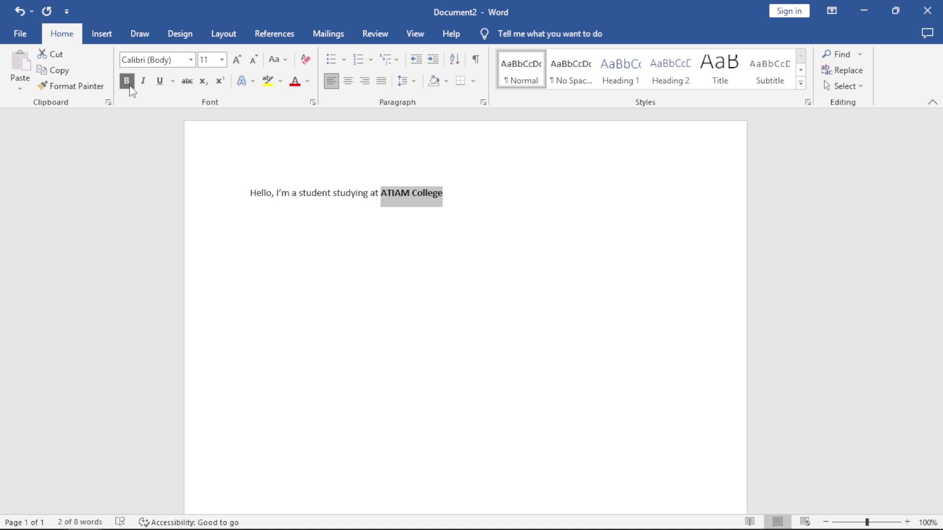
left_click(143, 82)
left_click(162, 83)
Try a dash-dot and a wavy underline on "ATIAM College" and strike the words through
left_click(173, 81)
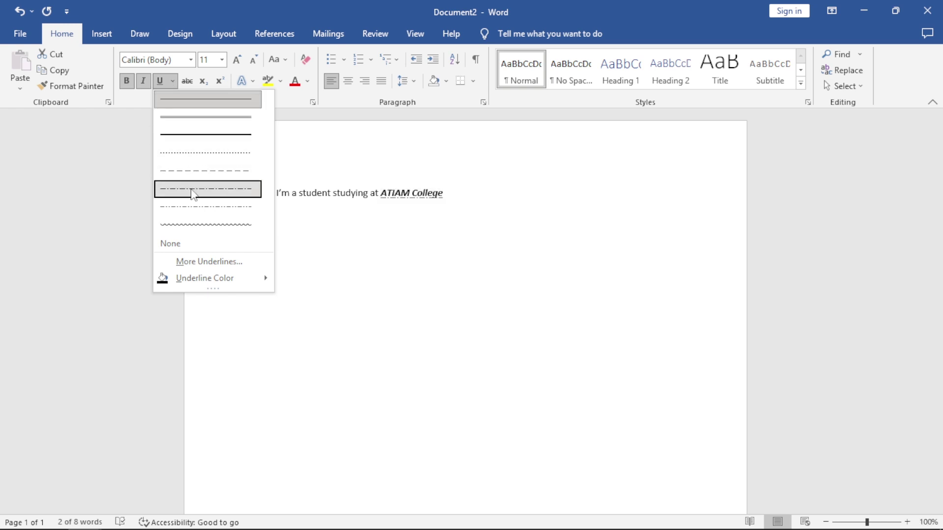
left_click(193, 194)
left_click(173, 81)
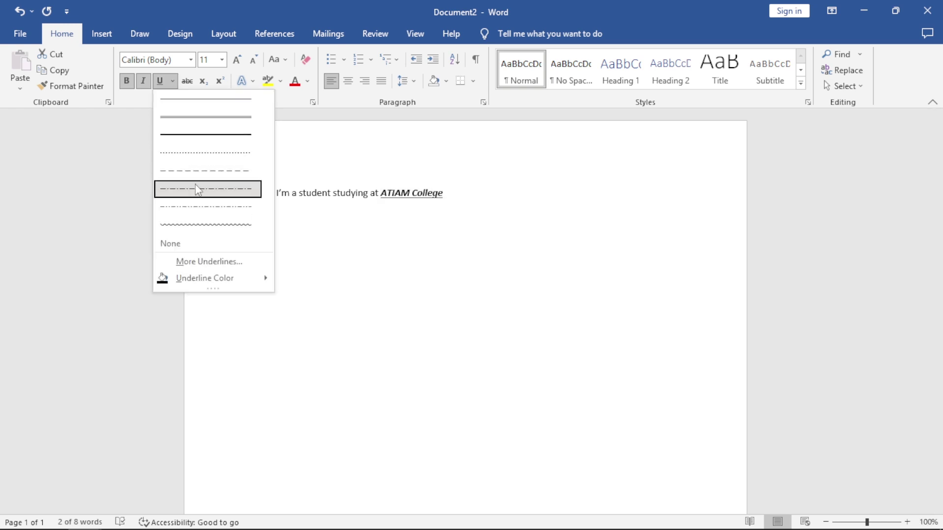
left_click(197, 225)
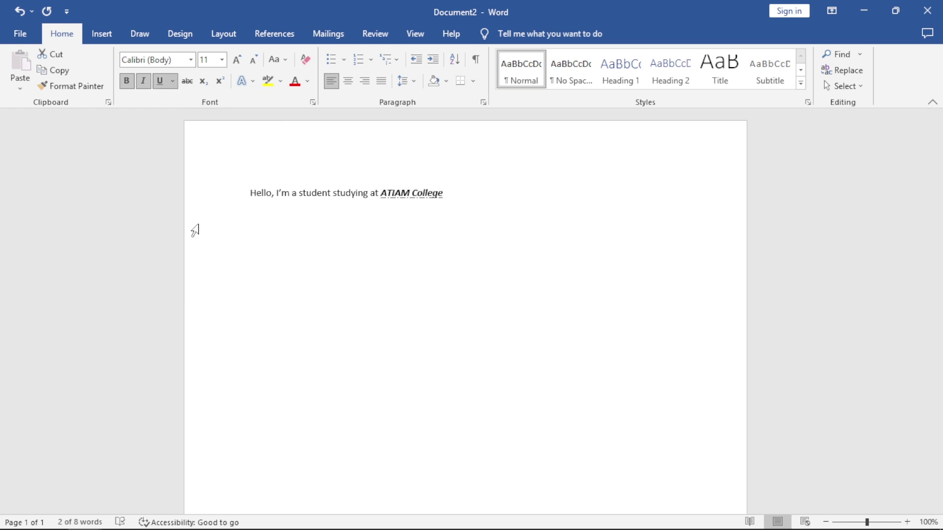
left_click(187, 81)
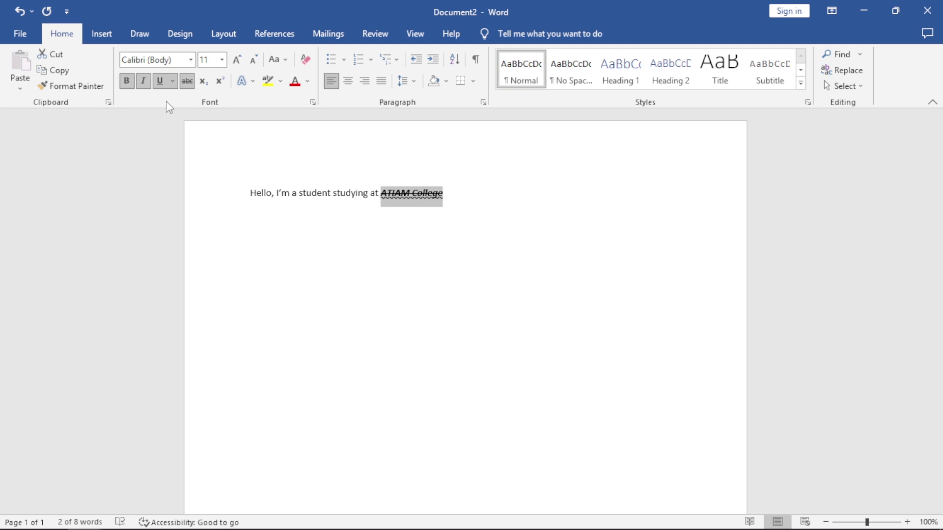
Remove the bold, italic, underline and strikethrough formatting from "ATIAM College"
left_click(126, 82)
left_click(143, 82)
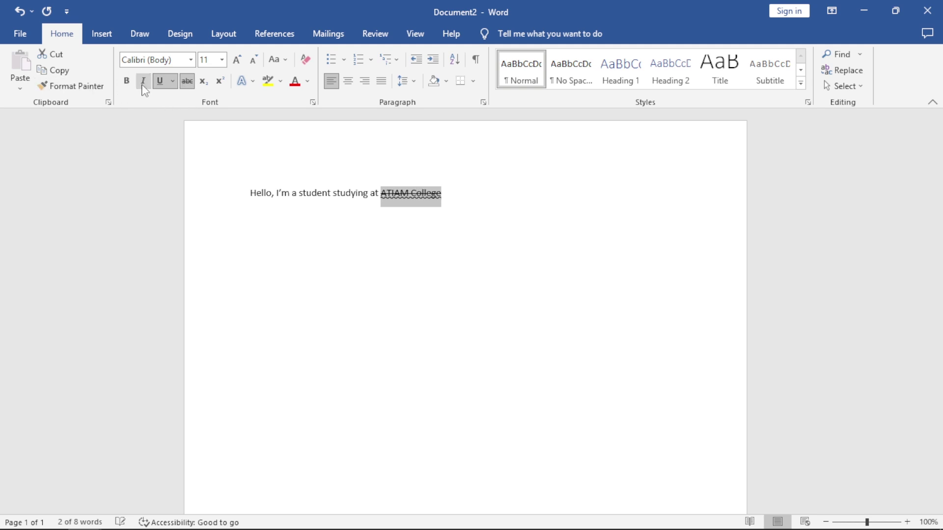
left_click(160, 81)
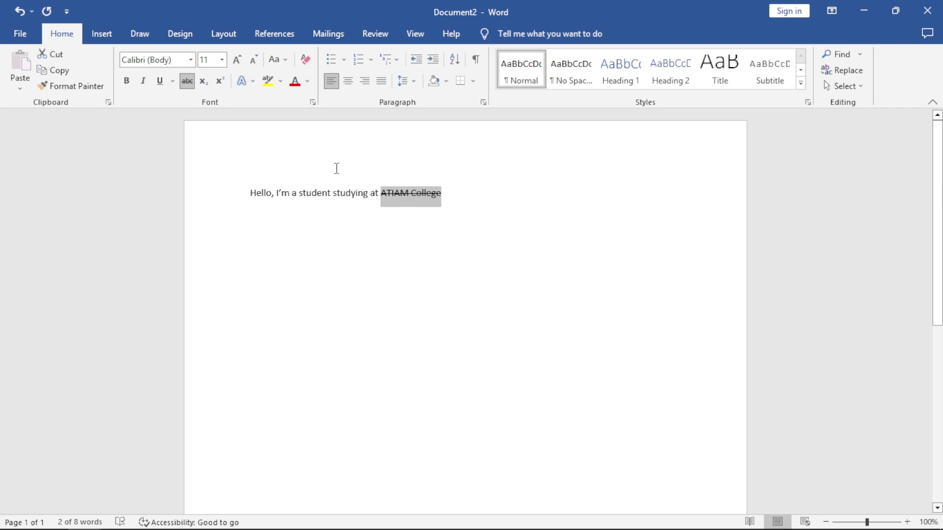
left_click(187, 83)
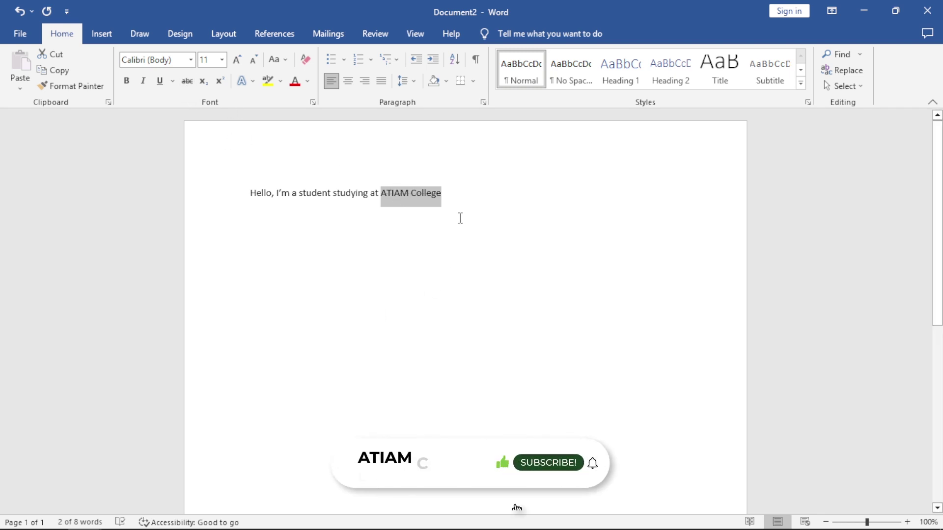
Add three lines below the sentence reading 102, 10th and 3rd
left_click(458, 197)
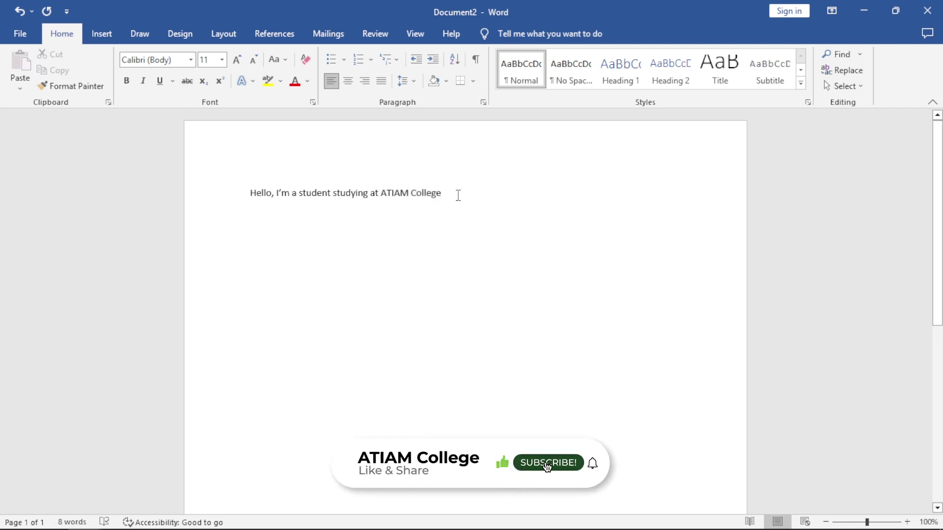
key("Return")
type("102")
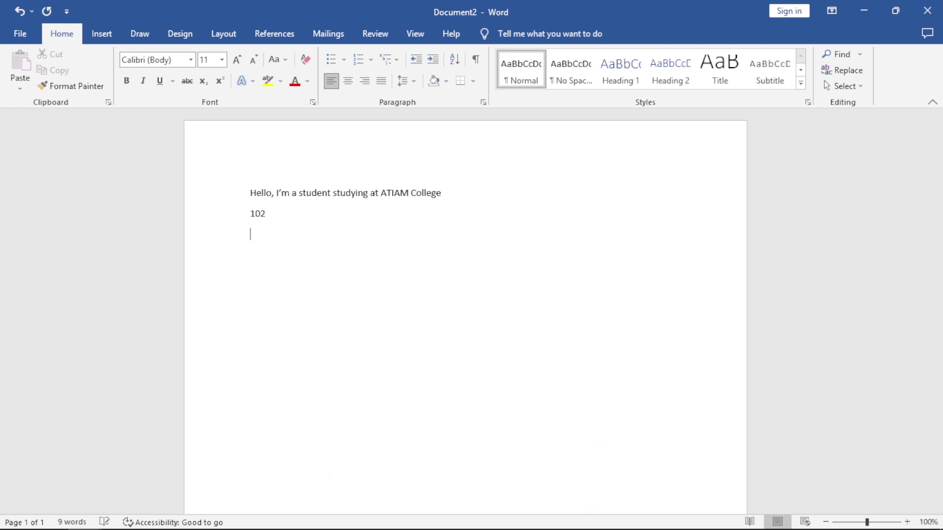
key("Return")
type("10")
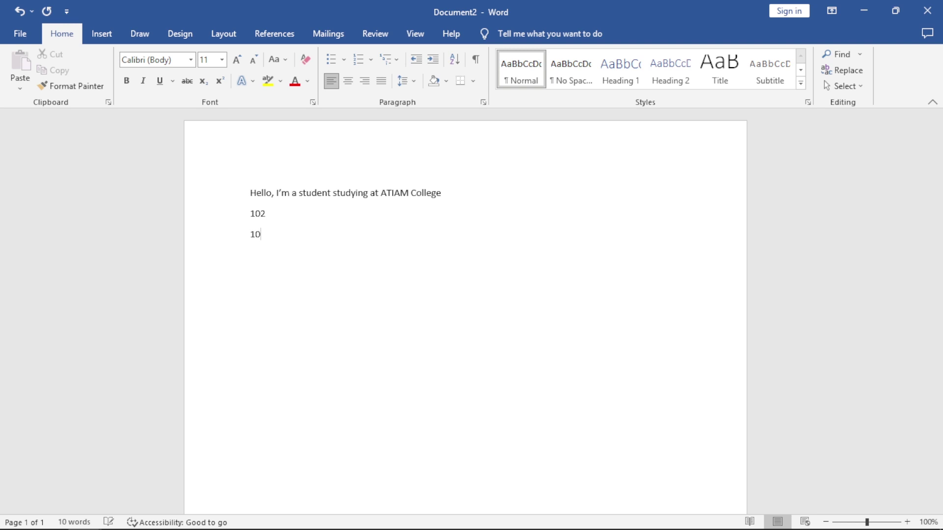
type("thh")
key("Return")
type("3rd")
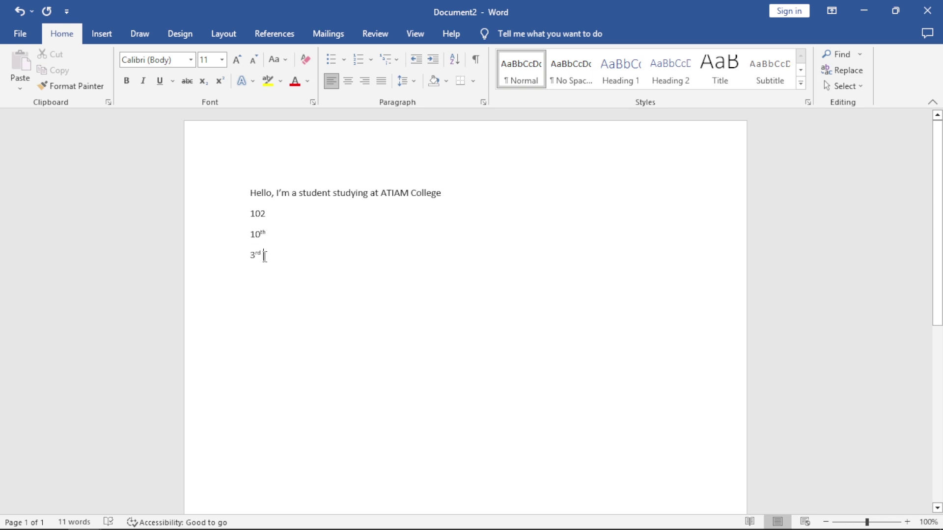
Format the 2 in 102 as superscript
mouse_move(255, 255)
left_click_drag(260, 214, 266, 214)
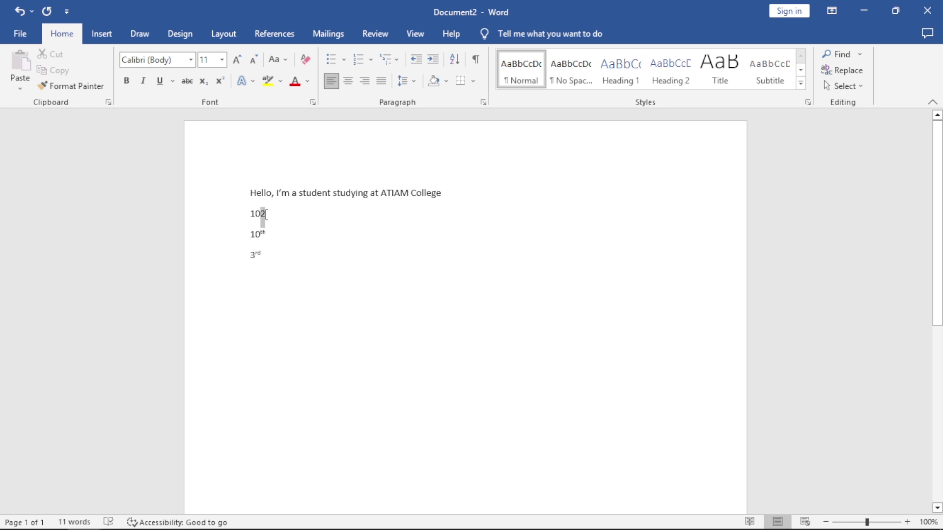
left_click(205, 84)
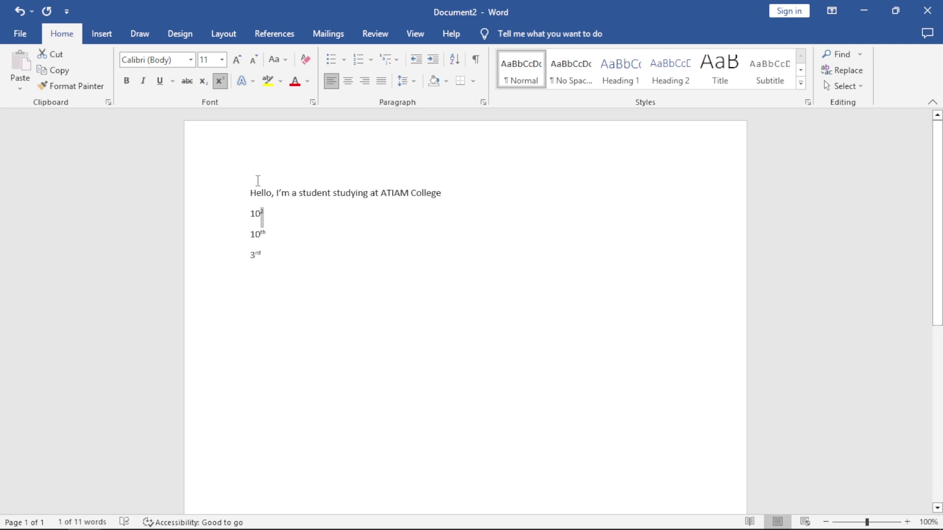
left_click(264, 210)
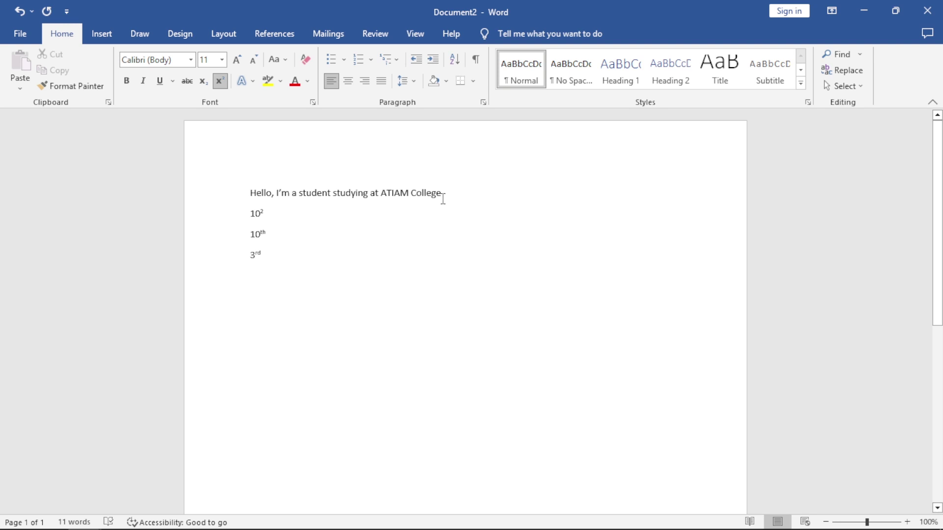
Set the font color of "ATIAM College" to standard red
left_click_drag(442, 193, 381, 193)
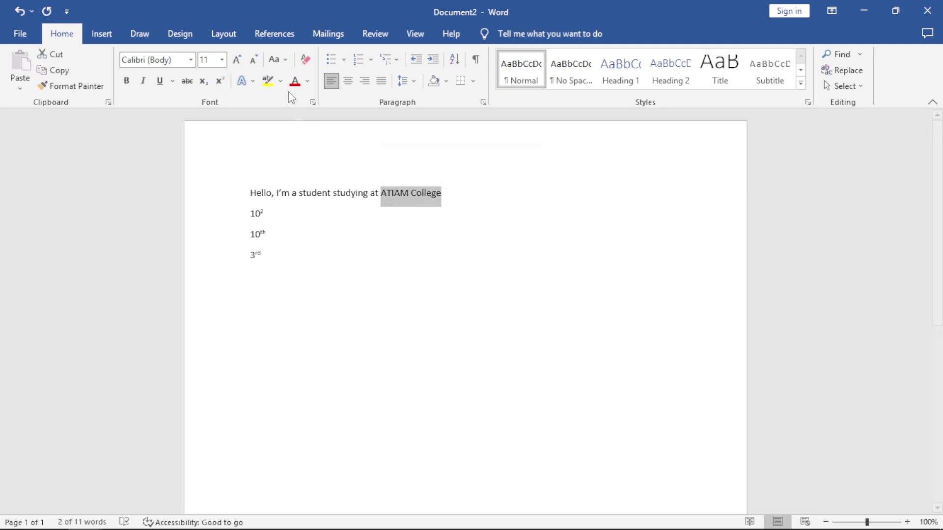
left_click(307, 81)
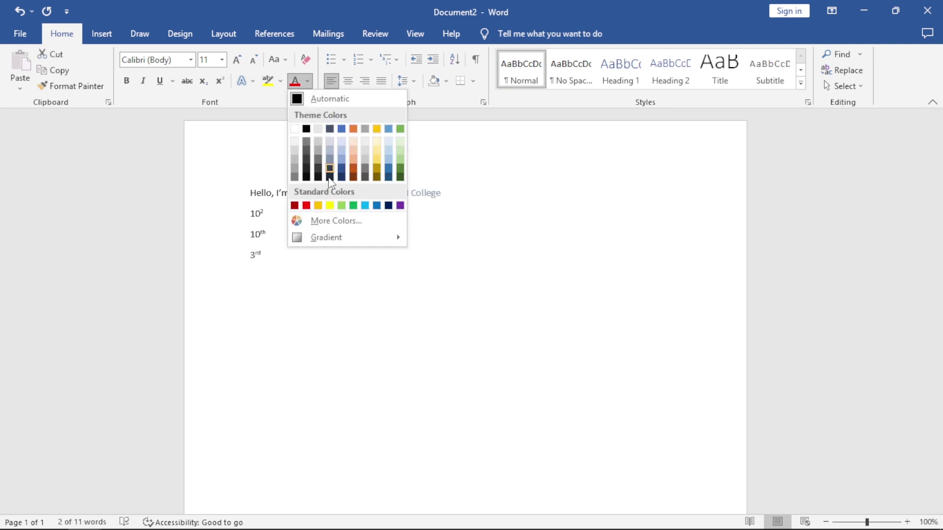
left_click(307, 206)
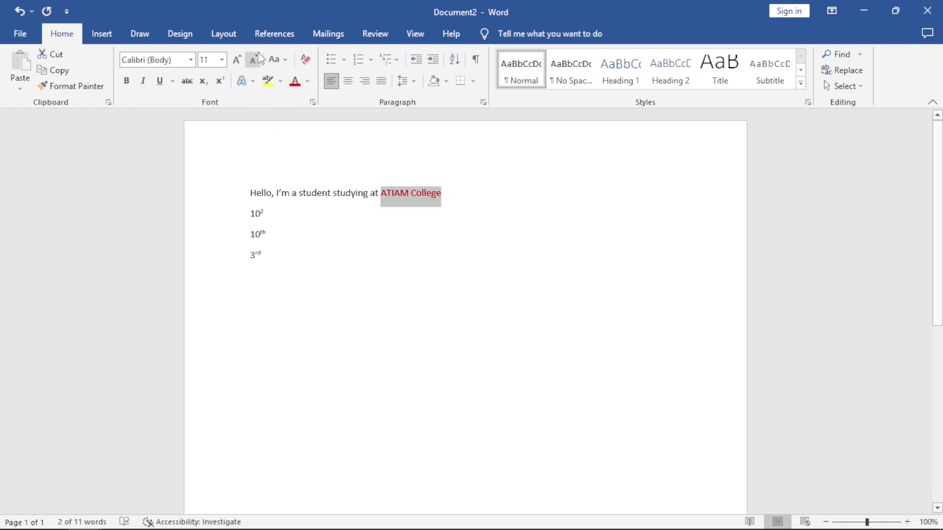
Increase the font size of "ATIAM College" stepwise to 28
left_click(241, 62)
left_click(236, 60)
left_click(236, 59)
left_click(236, 60)
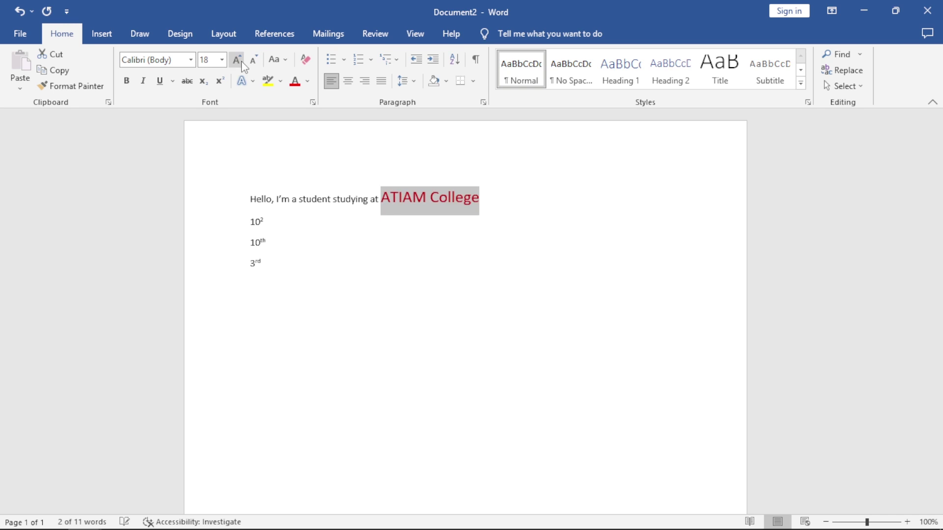
left_click(236, 60)
left_click(237, 60)
left_click(236, 60)
left_click(236, 60)
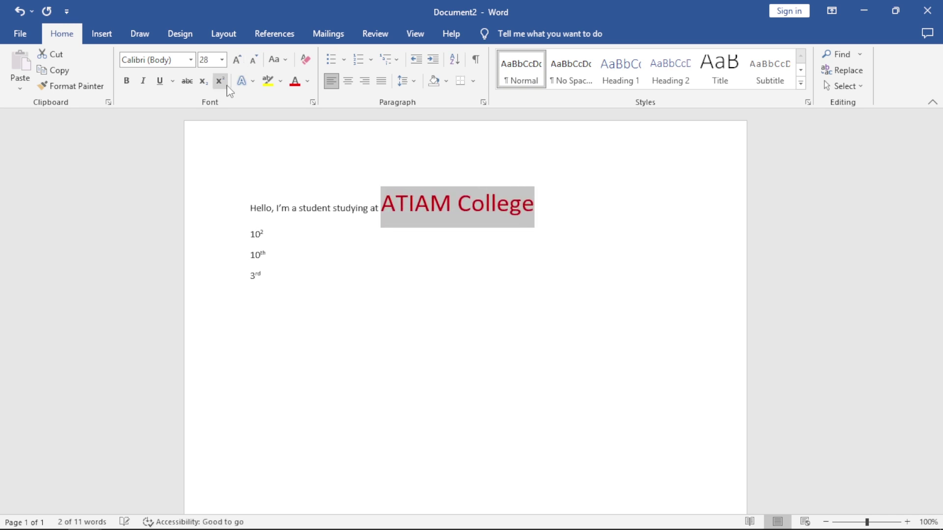
Decrease the font size of "ATIAM College" stepwise to 20
left_click(254, 60)
left_click(254, 60)
left_click(255, 60)
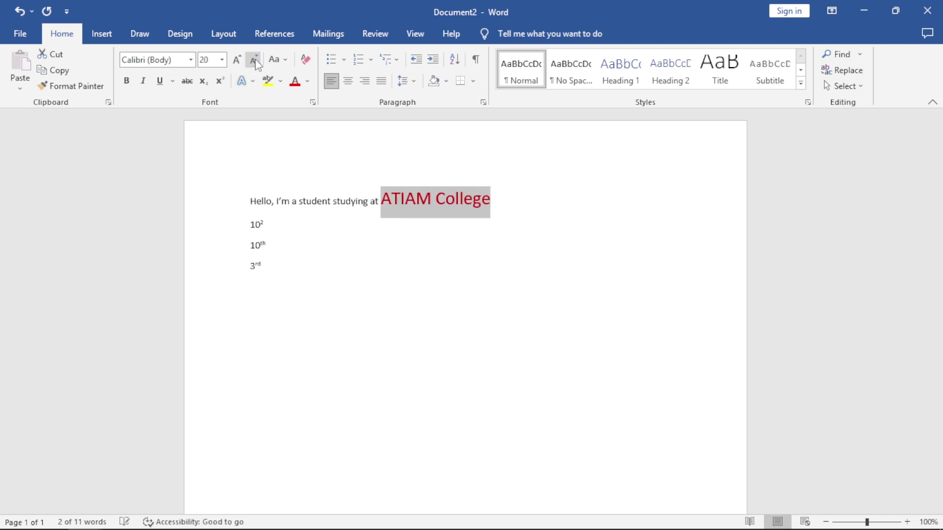
Set the font size of "ATIAM College" to 28 and replace it with a custom size of 30
left_click(222, 59)
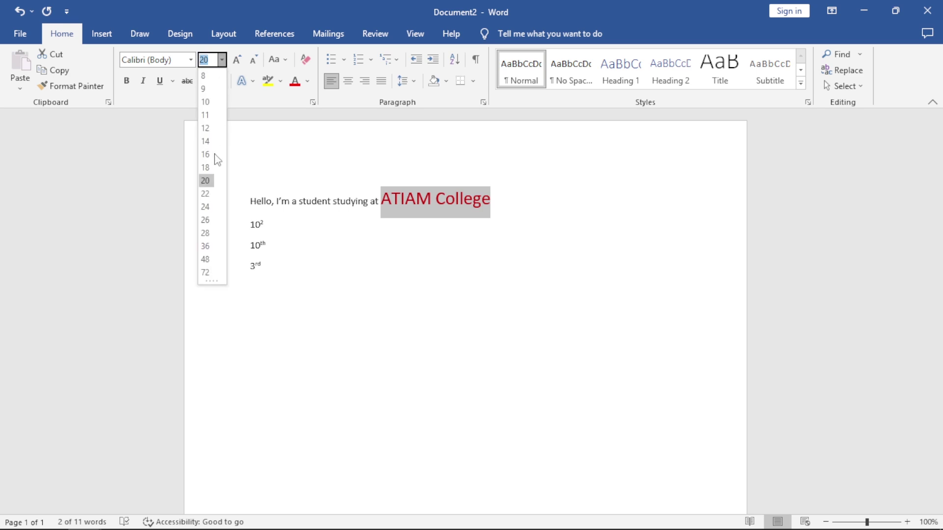
left_click(206, 233)
left_click(222, 60)
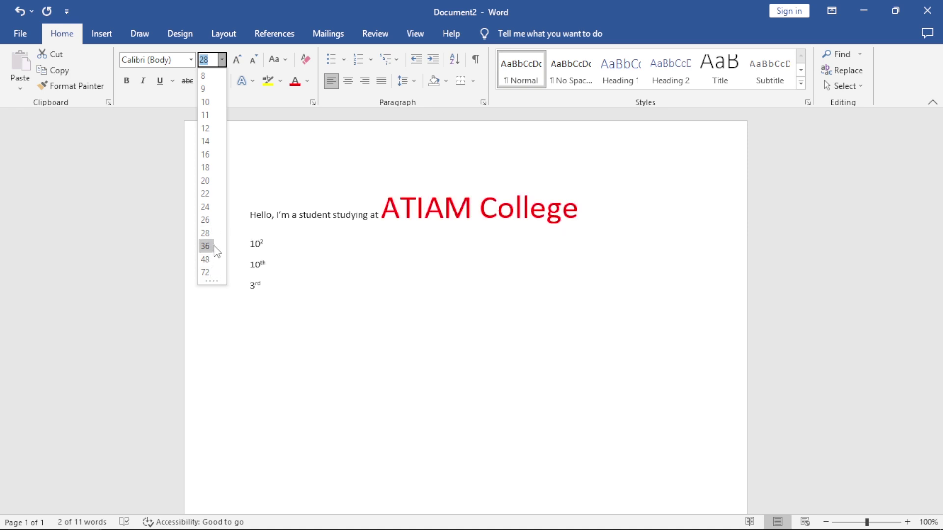
key("BackSpace")
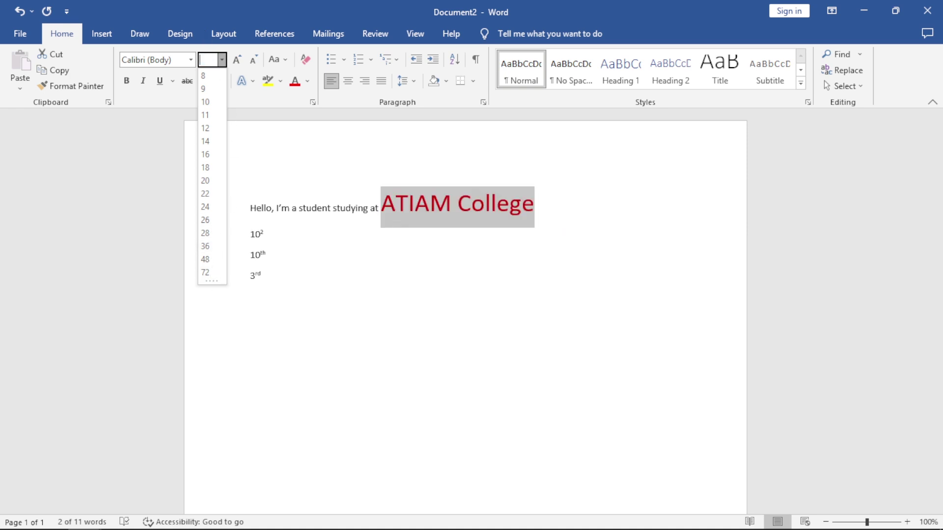
key("Return")
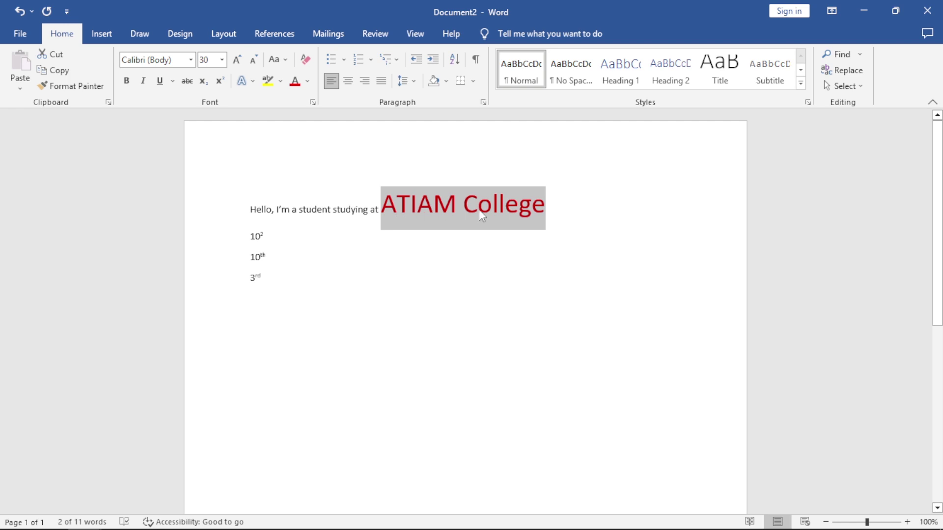
left_click(440, 210)
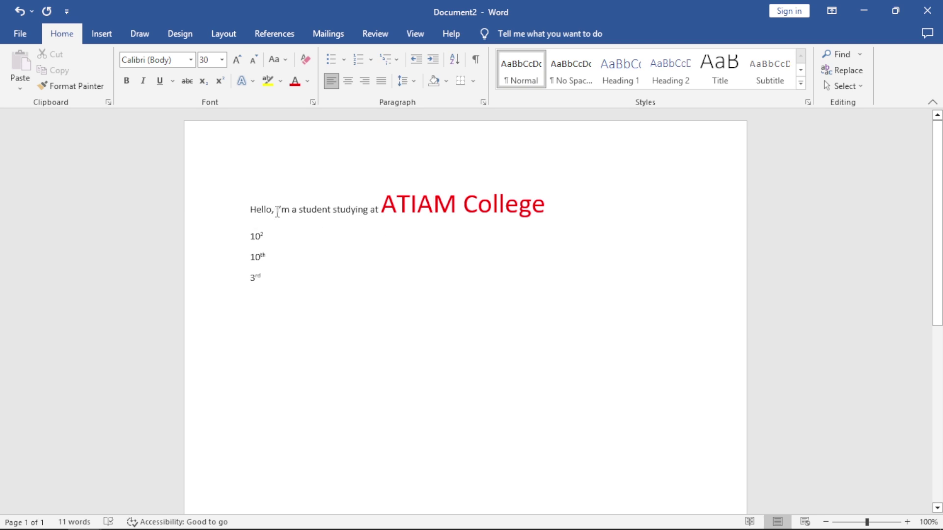
Change the word "student" in the sentence to UPPERCASE
left_click_drag(277, 209, 330, 216)
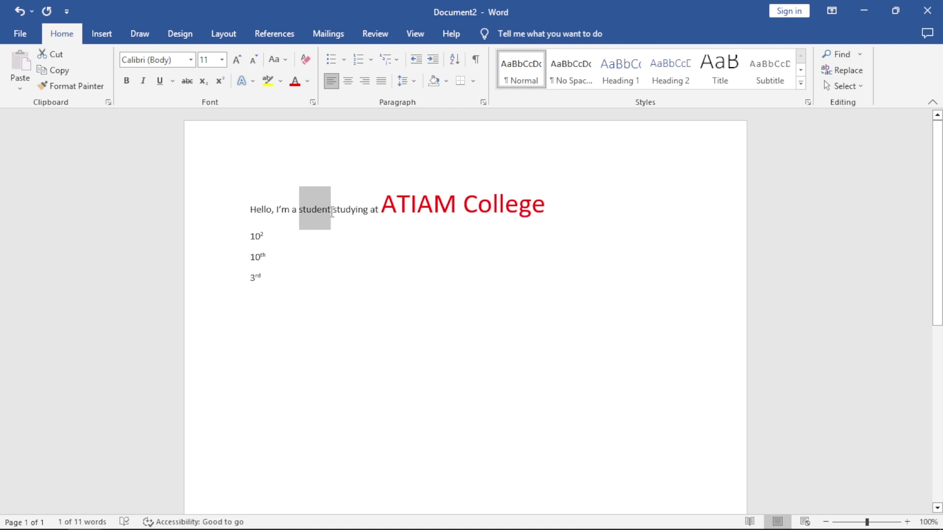
left_click(274, 60)
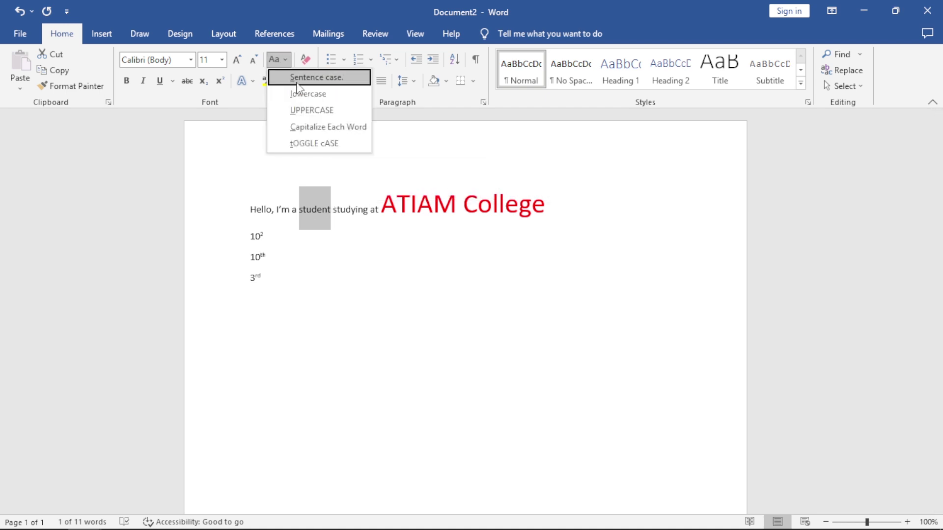
left_click(314, 111)
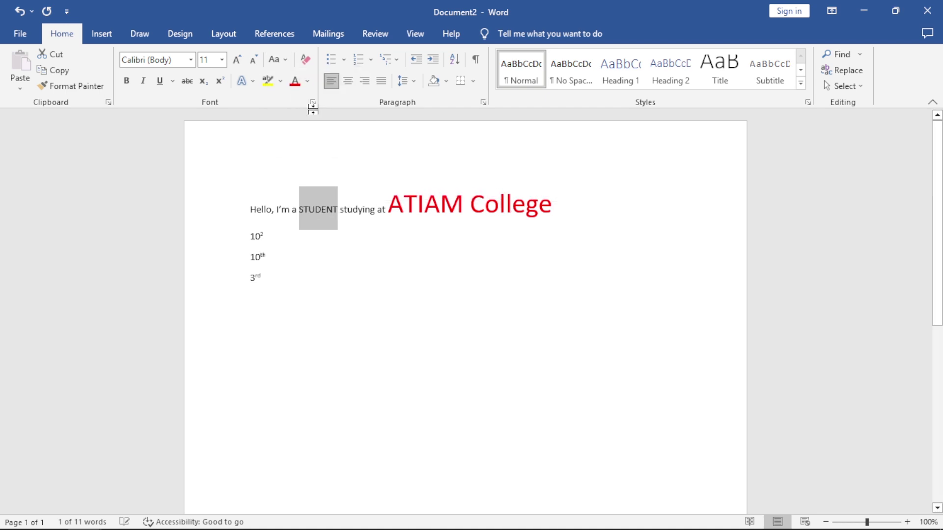
Change the word "STUDENT" in the first sentence to lowercase
left_click(283, 62)
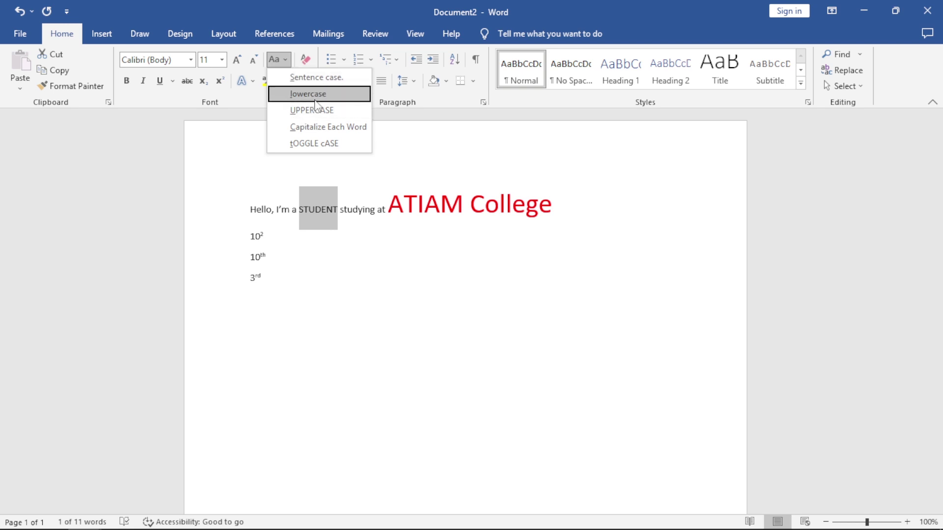
left_click(304, 94)
left_click(279, 60)
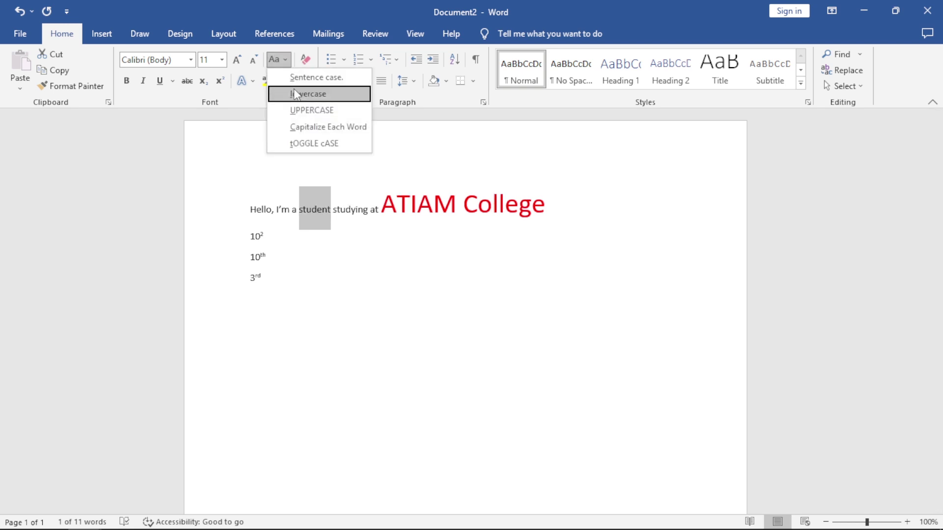
left_click(336, 220)
Apply Capitalize Each Word to the text "Hello, I'm a student studying at" in the first sentence
left_click_drag(379, 204, 248, 199)
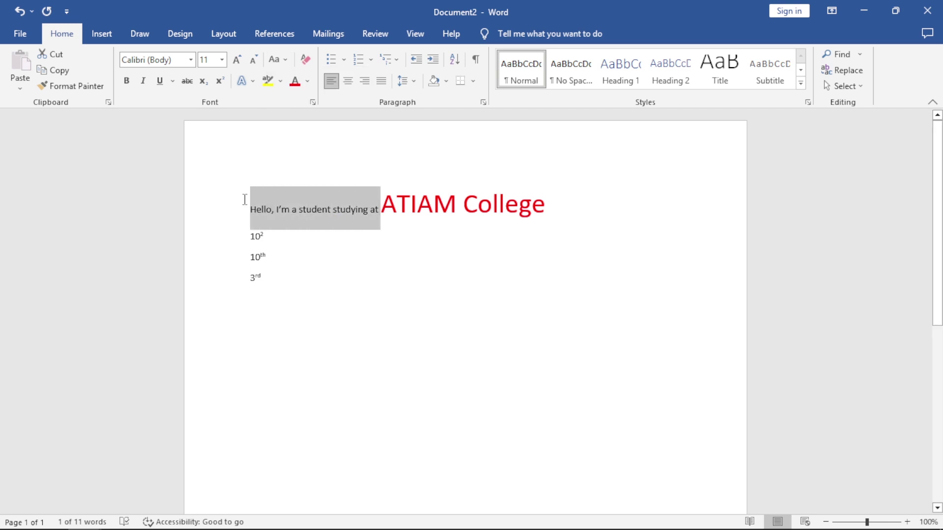
left_click(287, 60)
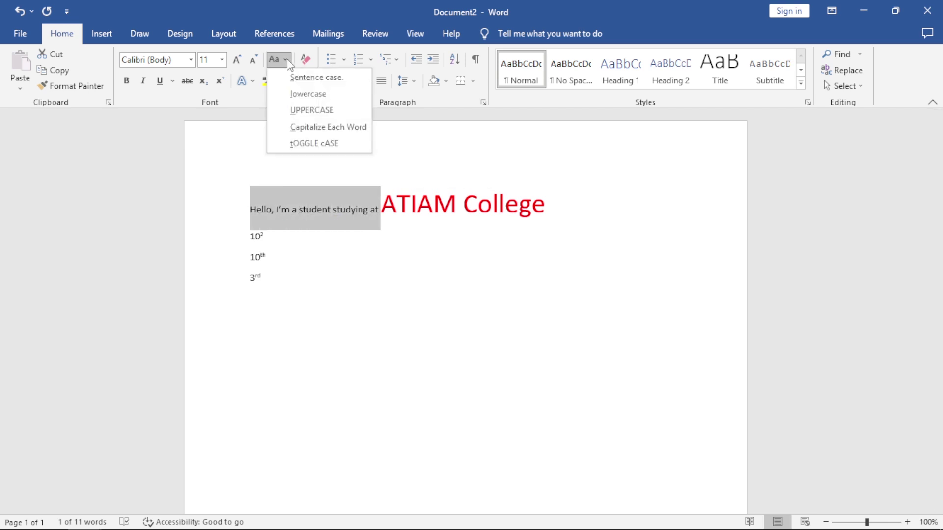
left_click(298, 127)
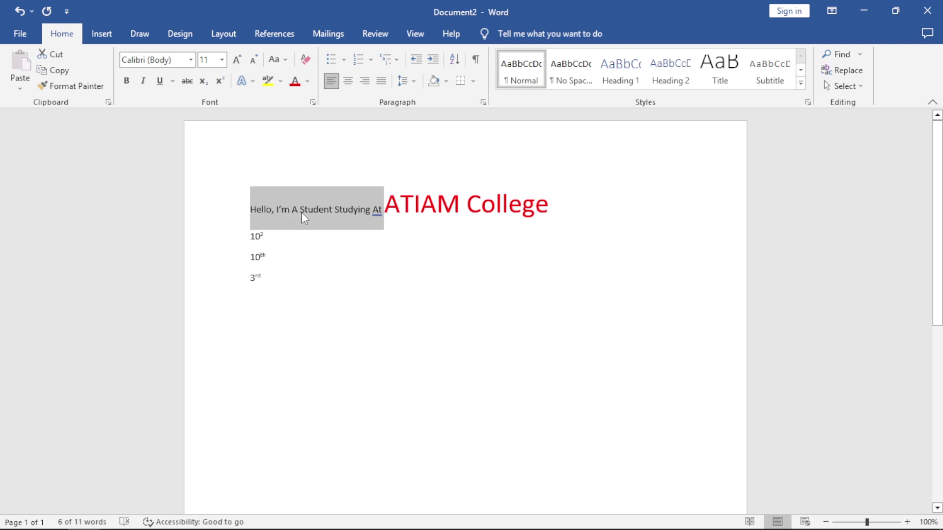
Change the first sentence's text before "ATIAM College" to Sentence case
left_click(279, 61)
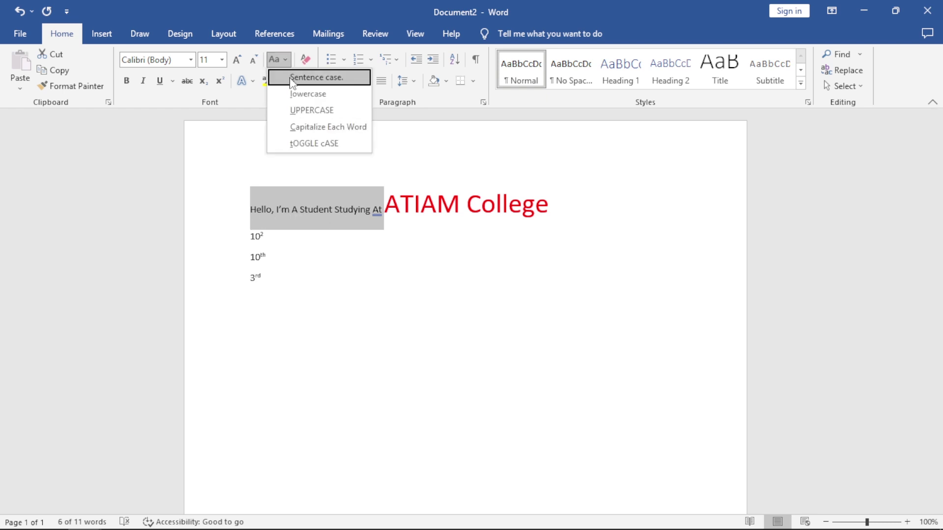
left_click(293, 77)
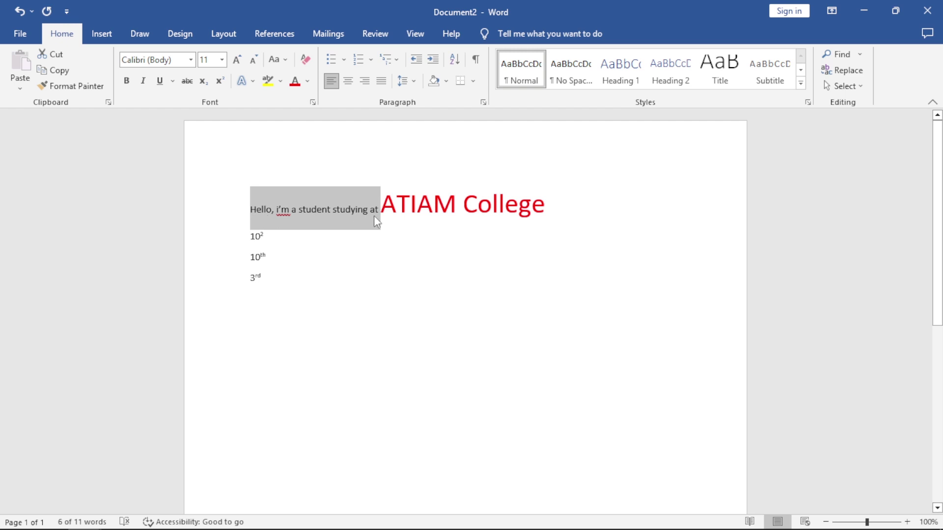
left_click(552, 205)
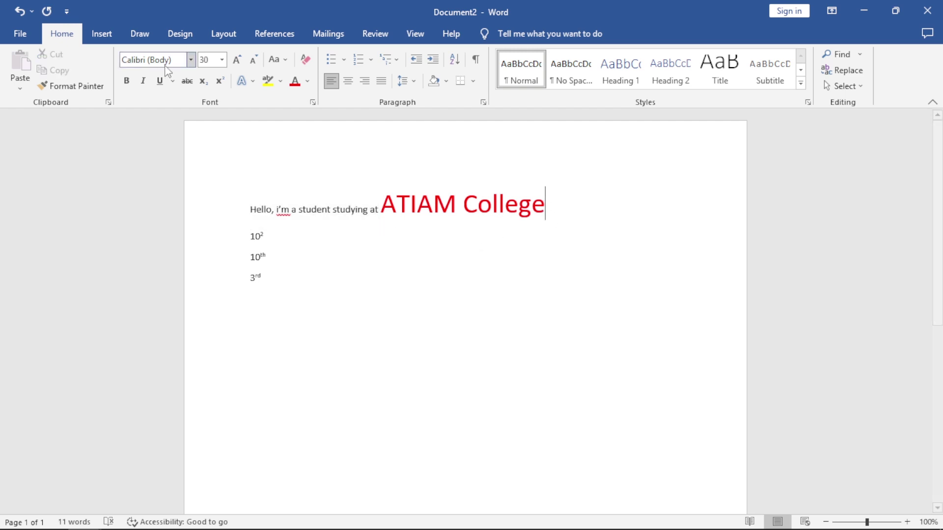
Set the font of "student studying" in the first sentence to deToks
left_click(300, 210)
left_click_drag(305, 213, 362, 210)
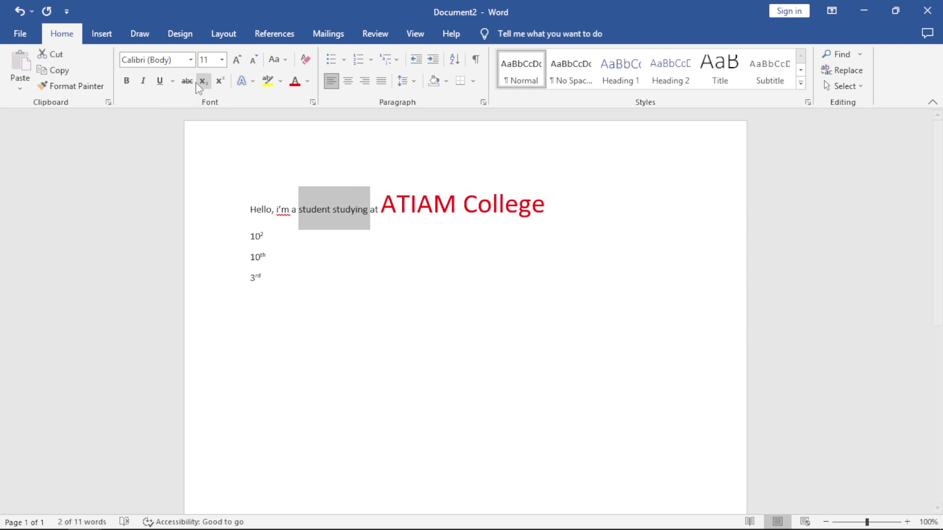
left_click(191, 60)
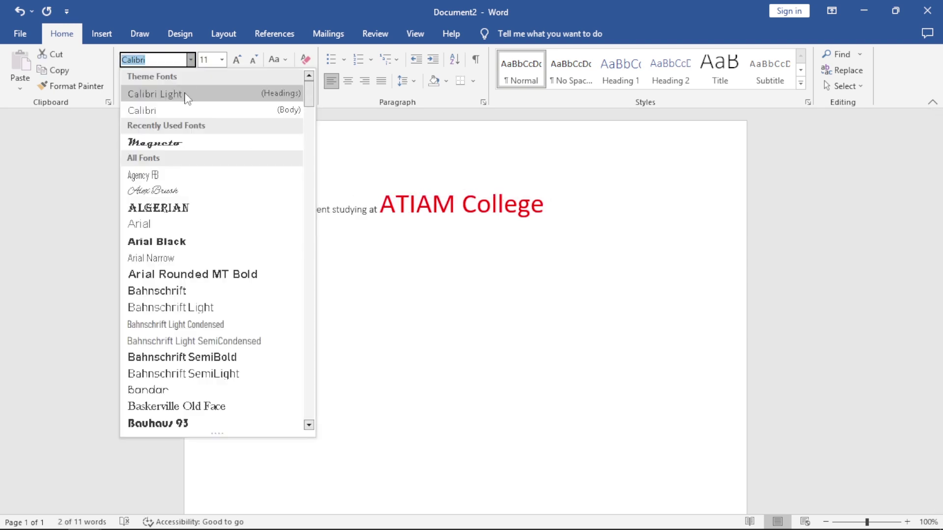
scroll(183, 225, "down", 5)
scroll(183, 228, "down", 5)
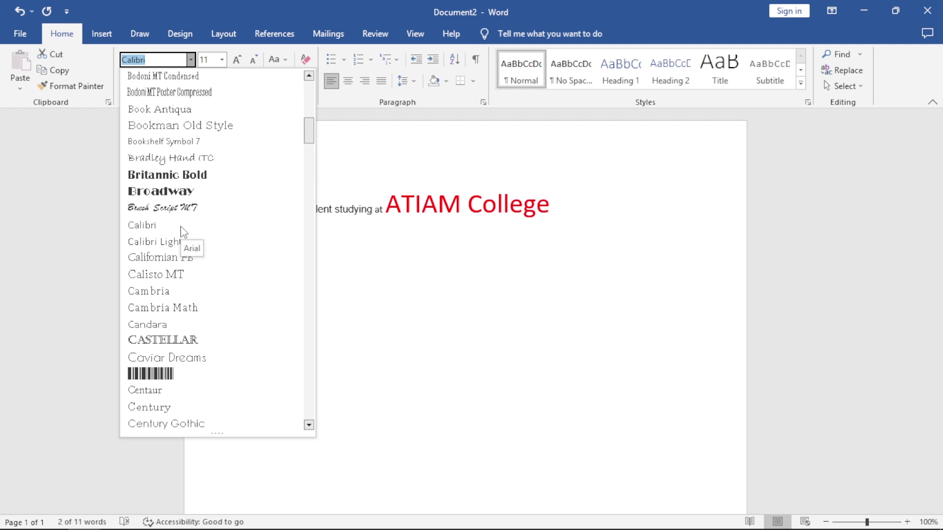
scroll(183, 230, "down", 3)
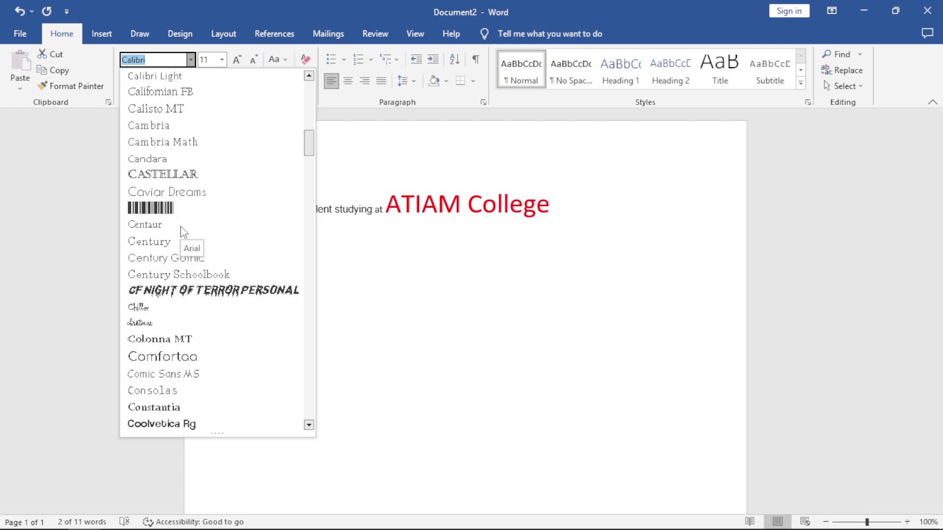
scroll(183, 231, "down", 3)
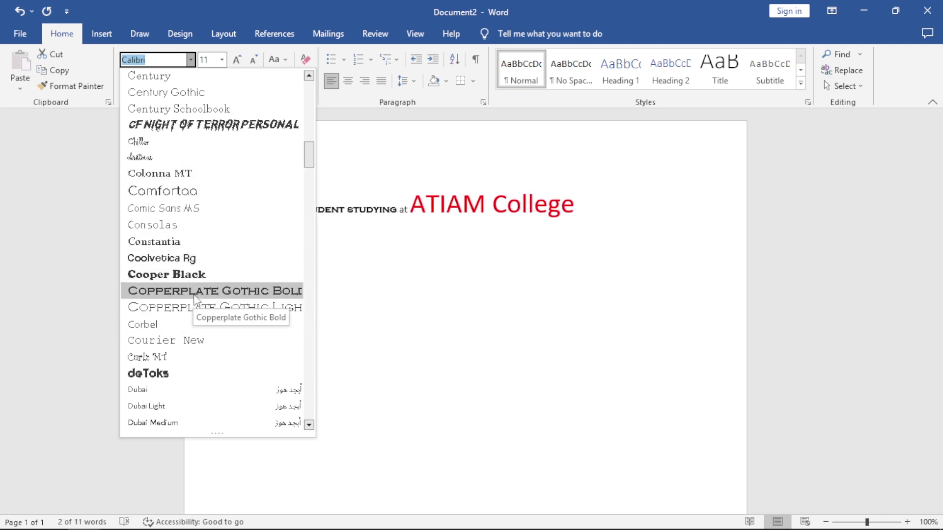
scroll(194, 322, "down", 3)
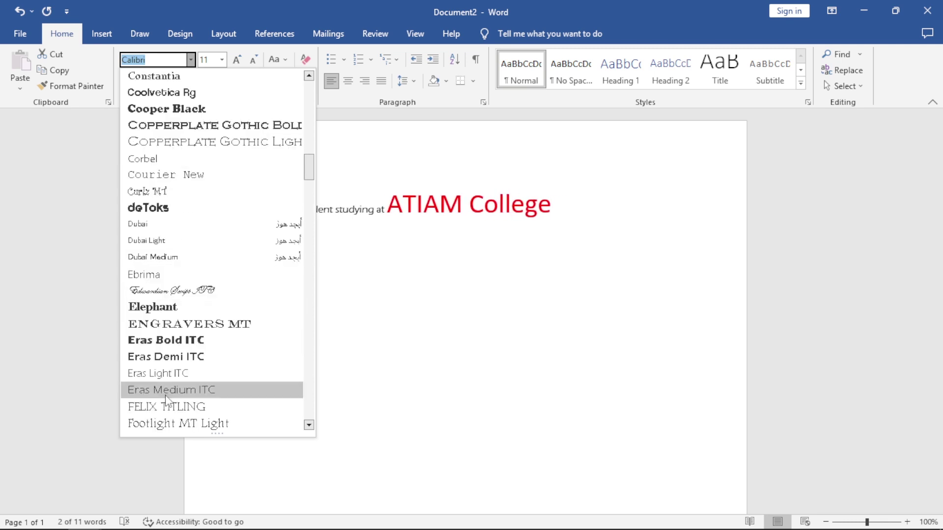
left_click(168, 210)
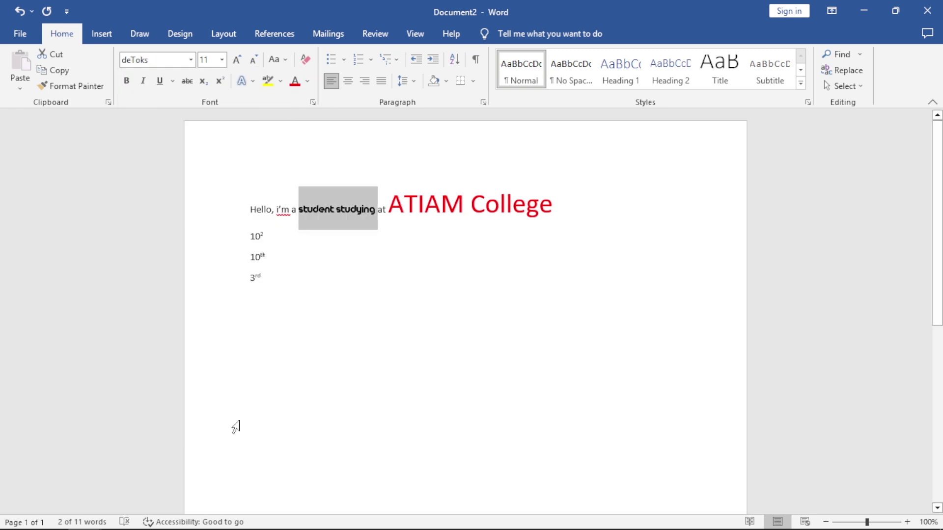
Find the Elephant font by name and apply it to "student studying"
left_click(191, 60)
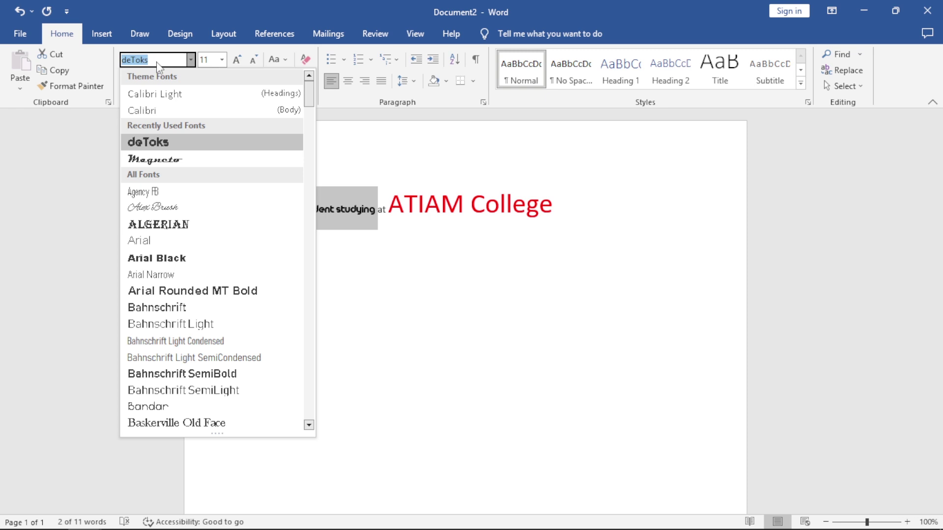
type("Elephant")
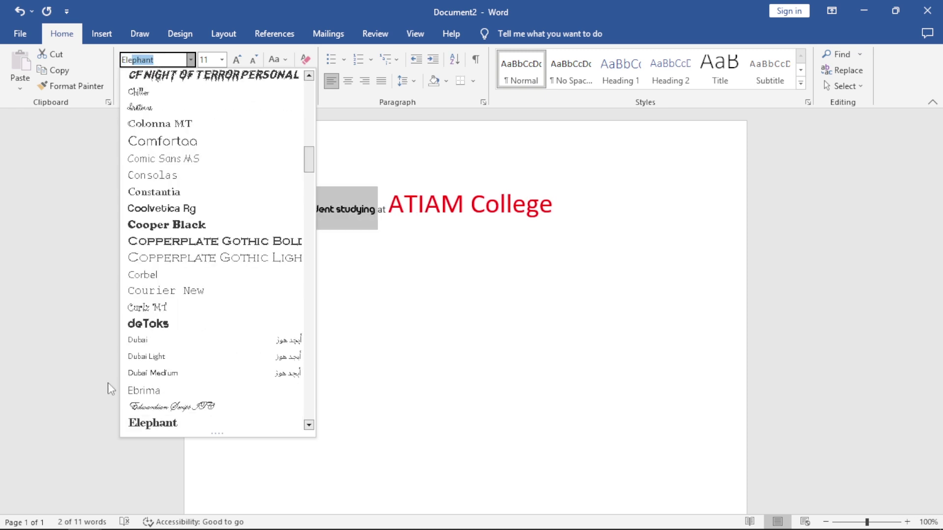
left_click(139, 423)
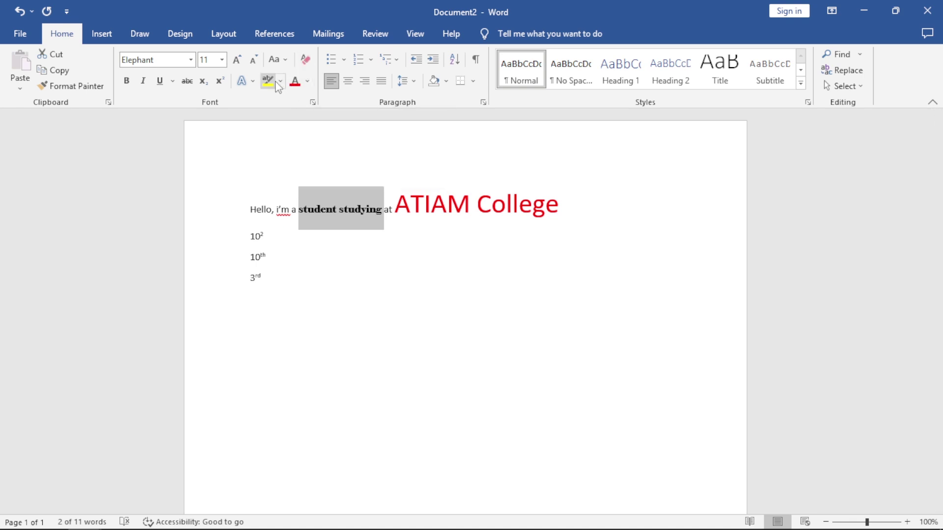
left_click(457, 258)
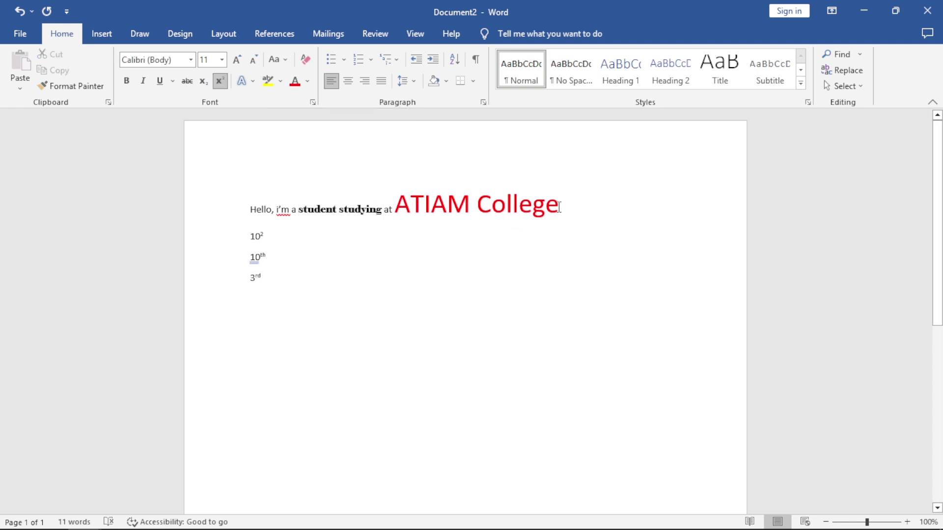
Clear all formatting from "ATIAM College" and from "student studying" in the first sentence
left_click_drag(559, 207, 404, 204)
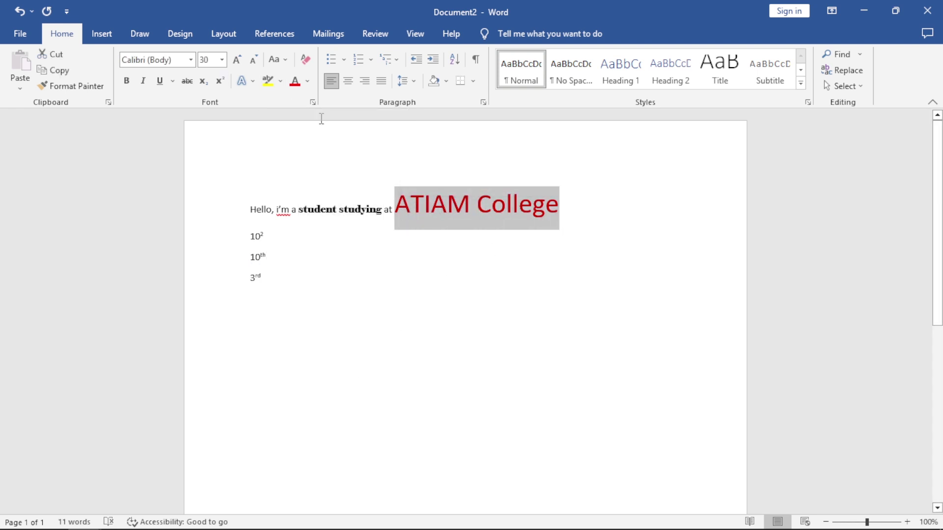
left_click(304, 61)
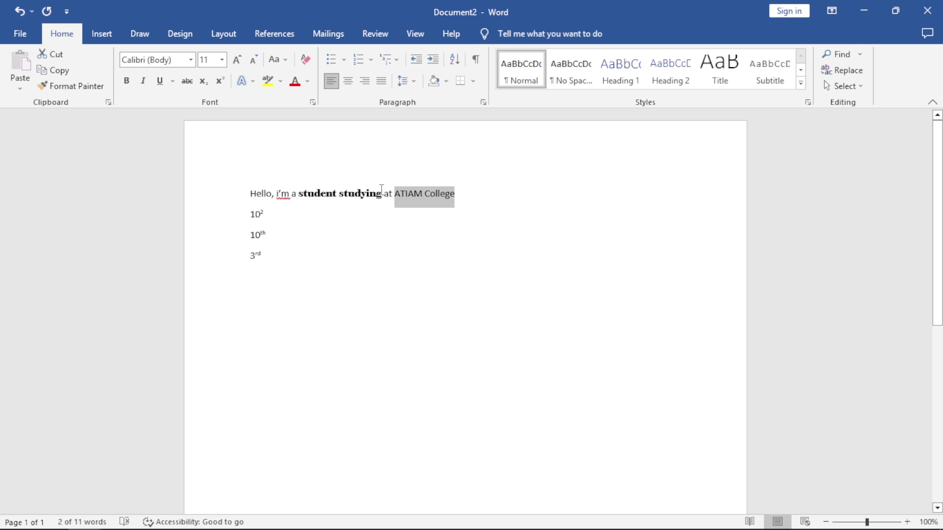
left_click_drag(381, 193, 299, 193)
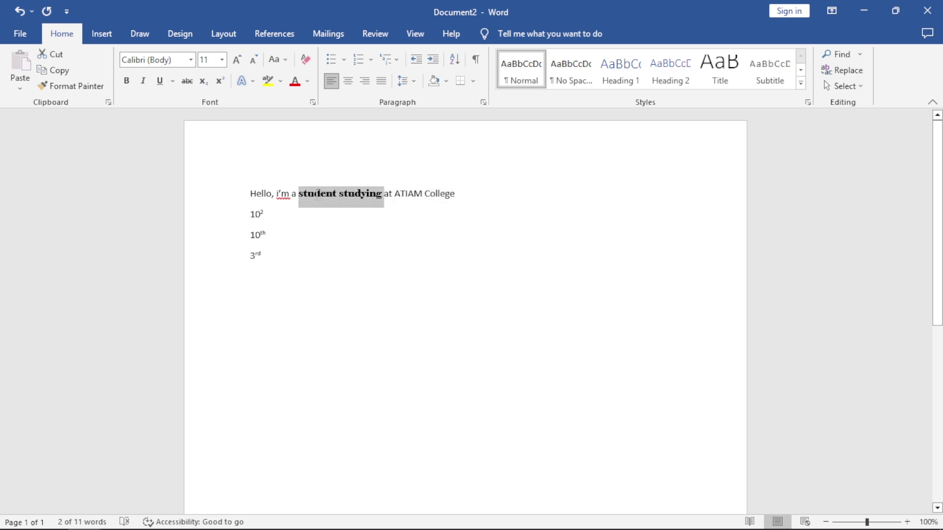
left_click(308, 62)
left_click(369, 264)
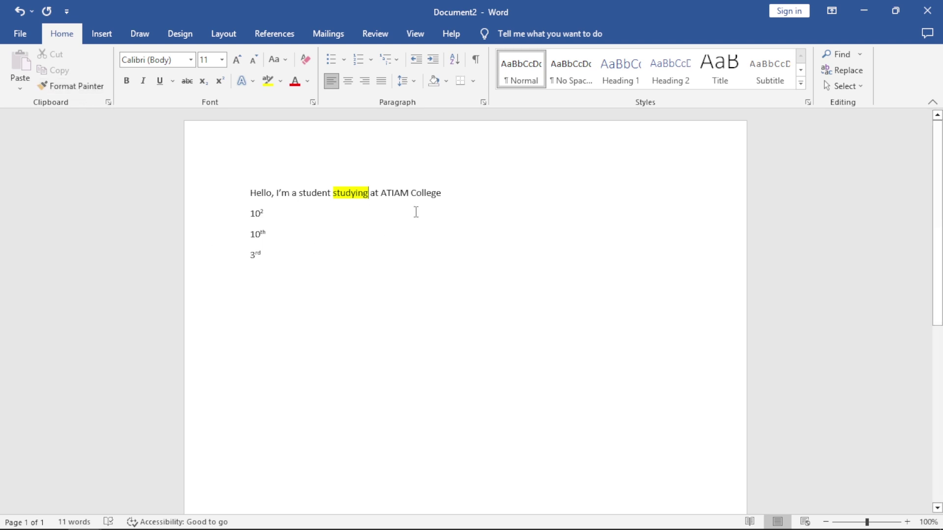
Add two new lines below the first sentence reading "Keyboard" and "Mouse"
left_click(450, 190)
key("Return")
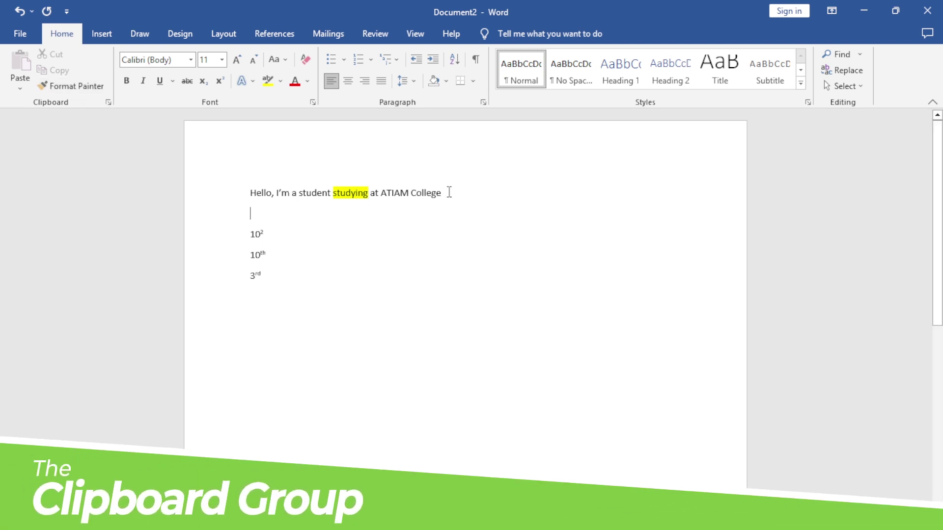
type("Ken")
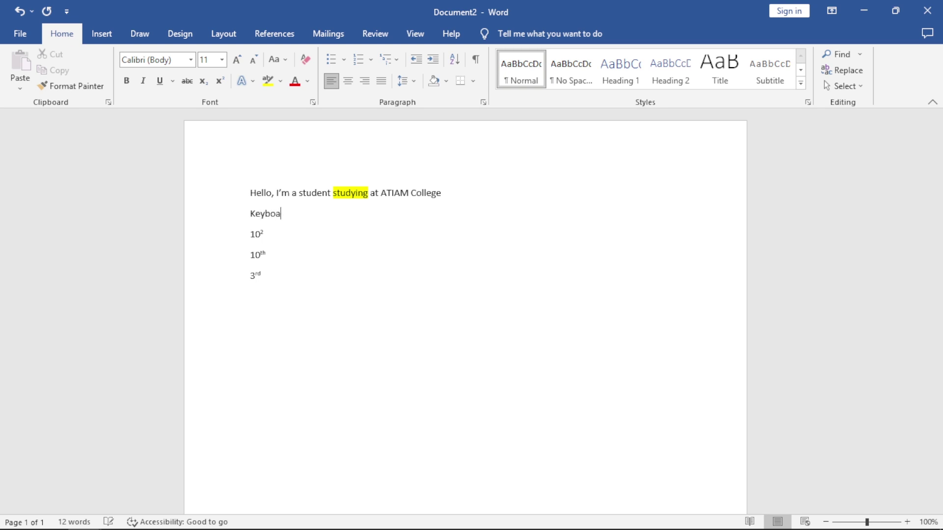
key("Return")
type("Mo")
Increase the font size of "Keyboard" stepwise to 20
left_click_drag(299, 217, 247, 216)
left_click(242, 57)
left_click(242, 57)
left_click(243, 57)
left_click(243, 57)
left_click(243, 57)
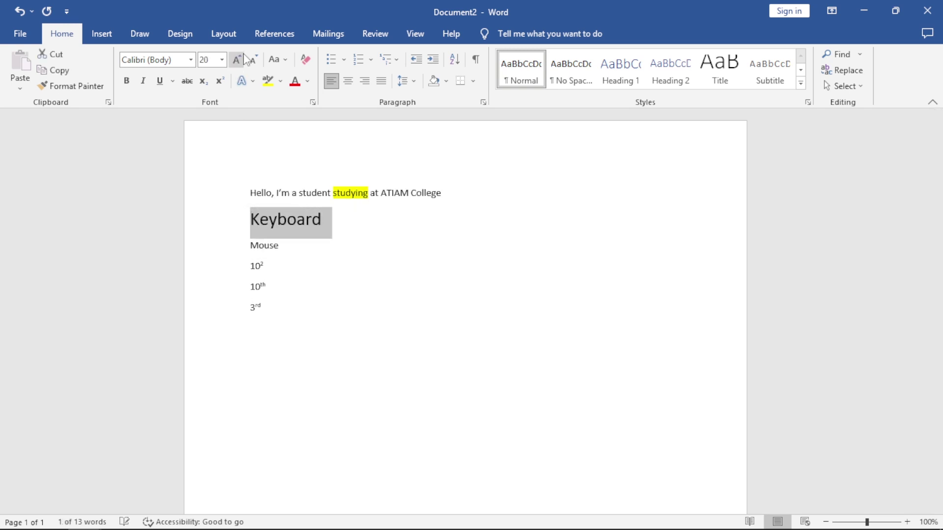
Set the font of "Keyboard" to deToks and colour the word red
left_click(190, 59)
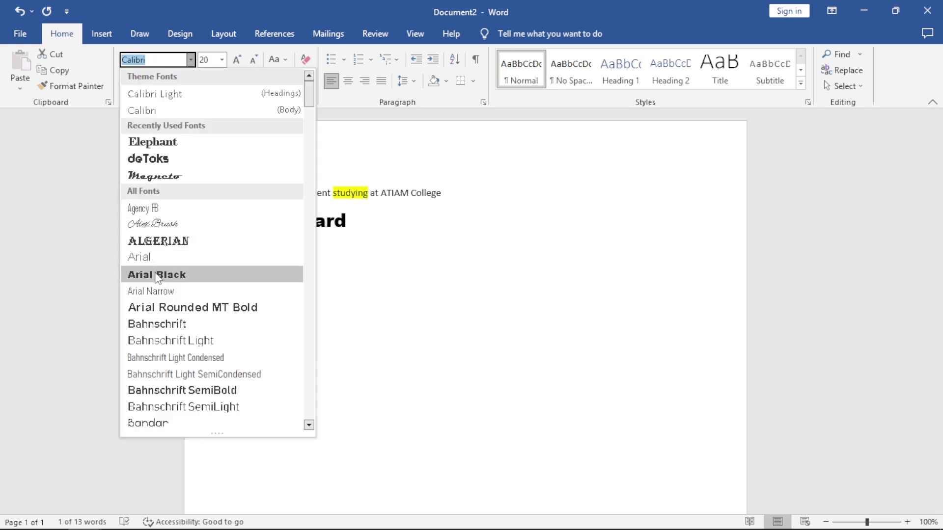
left_click(152, 159)
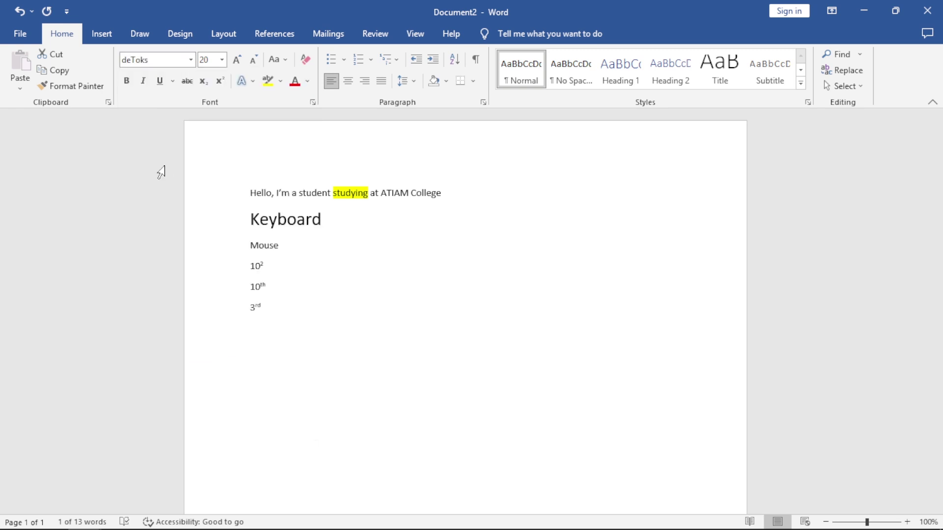
left_click(308, 81)
left_click(306, 206)
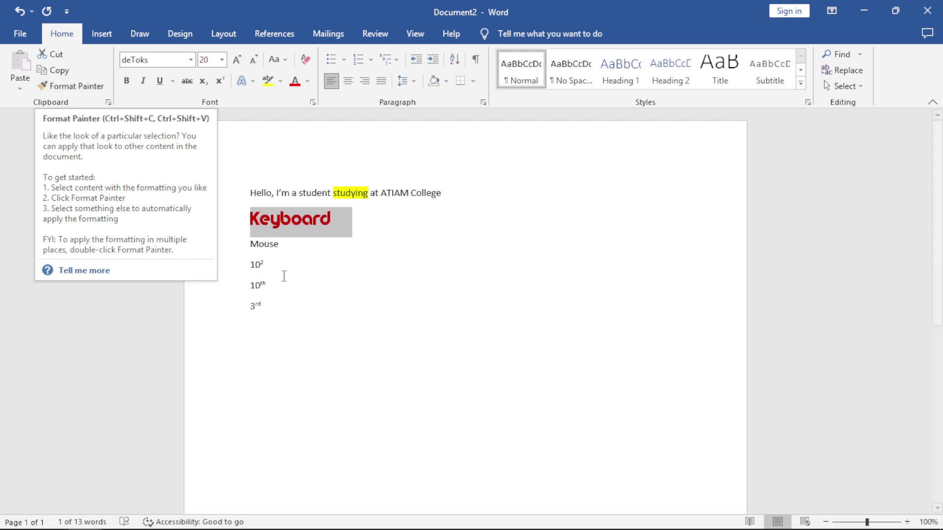
left_click(314, 262)
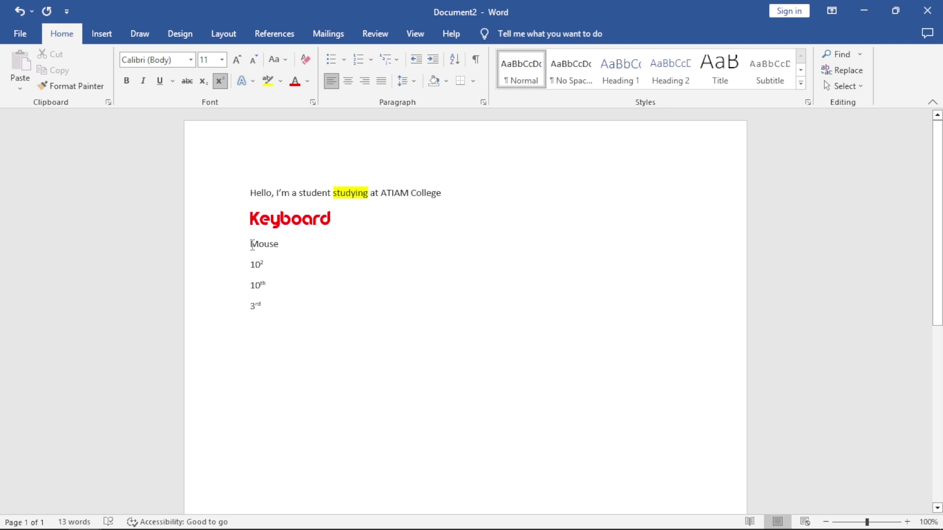
Copy the formatting of "Keyboard" onto "Mouse" with Format Painter
left_click_drag(341, 224, 243, 225)
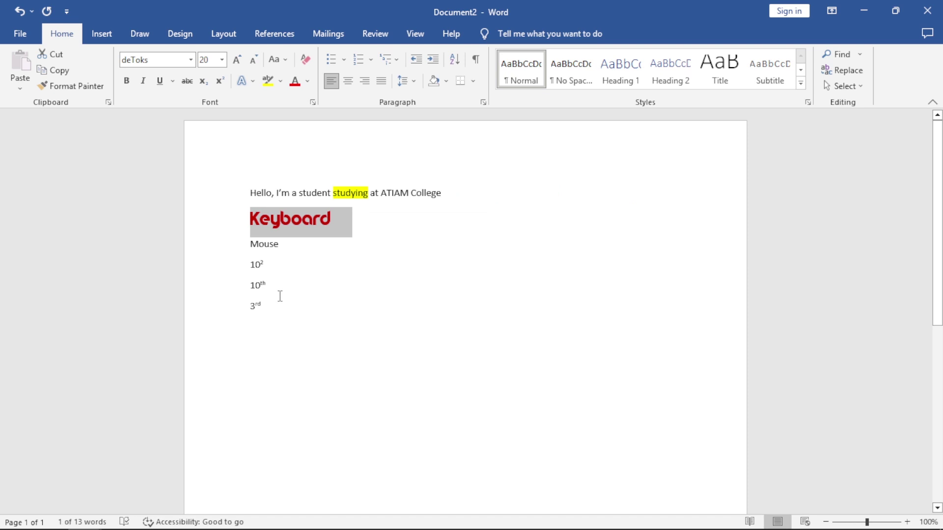
left_click(71, 86)
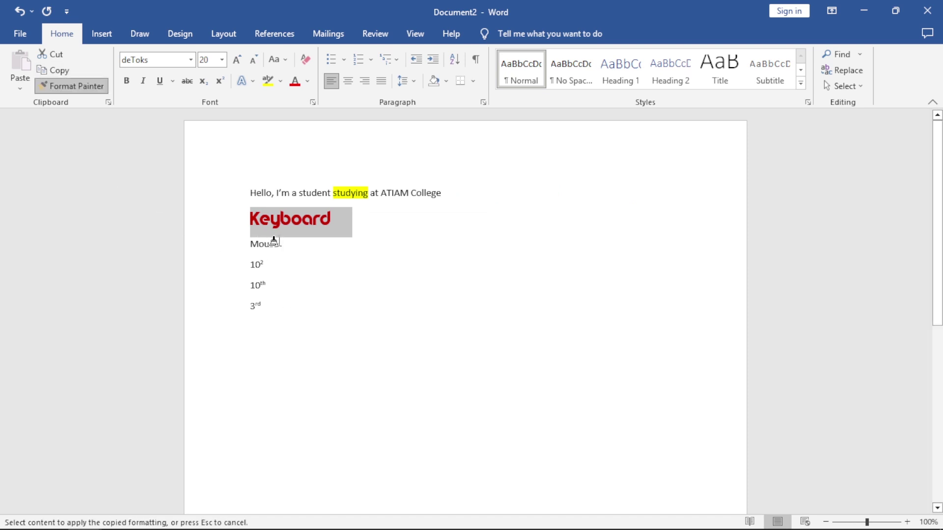
left_click_drag(275, 243, 248, 246)
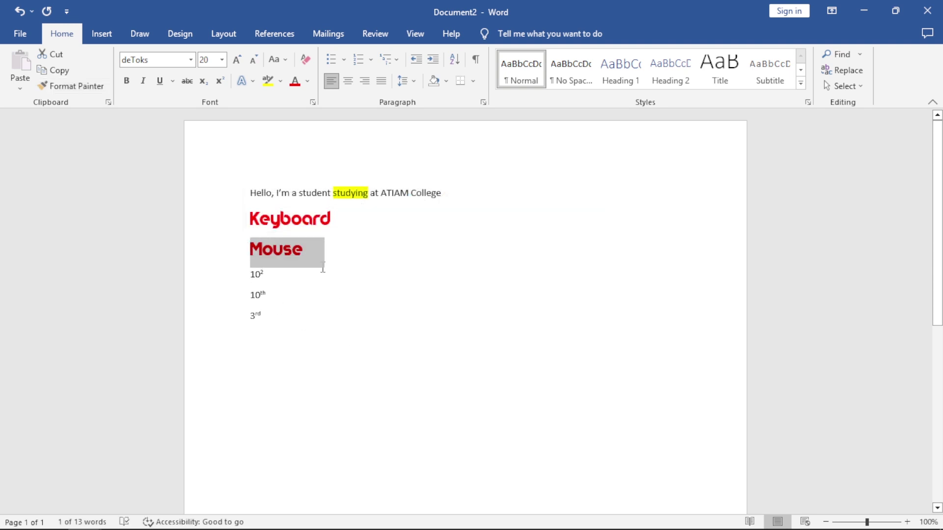
Copy the formatting of "Keyboard" onto the line with 10 squared using Format Painter
left_click_drag(328, 215, 249, 217)
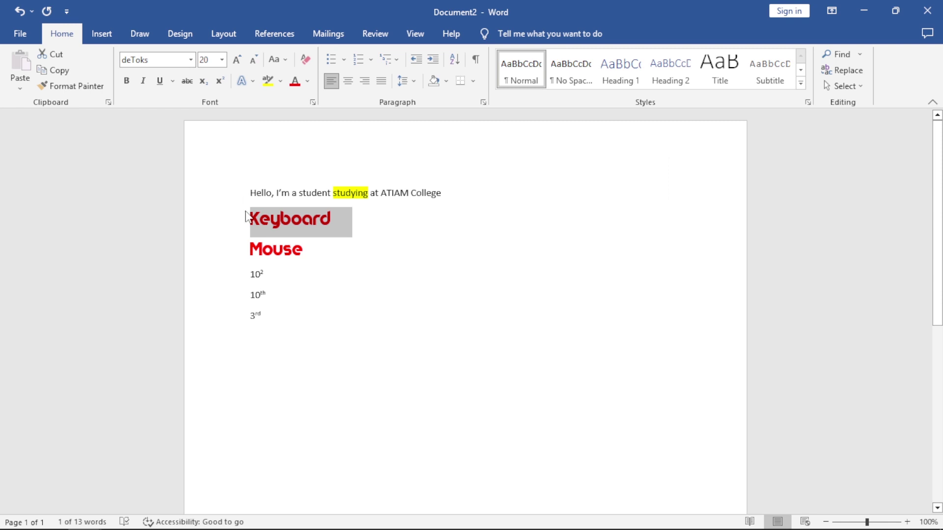
left_click(71, 86)
mouse_move(267, 276)
left_mouse_down()
mouse_move(246, 274)
mouse_move(252, 287)
left_mouse_up()
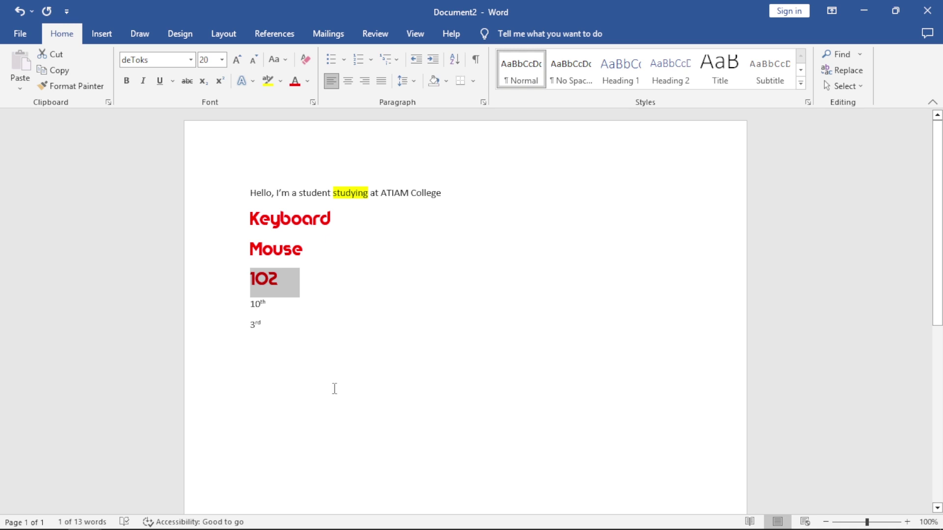
Add a new empty line below "3rd" and turn off superscript for it
left_click(290, 309)
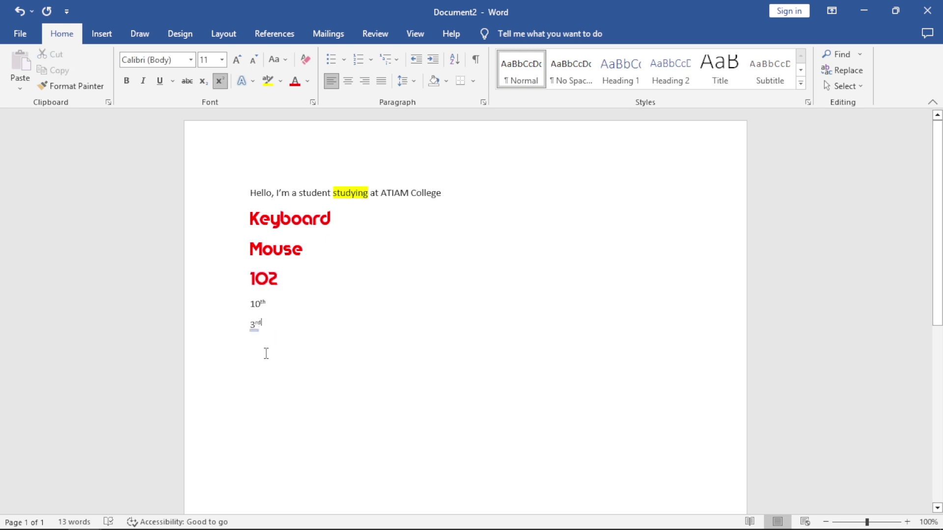
key("Return")
left_click(220, 80)
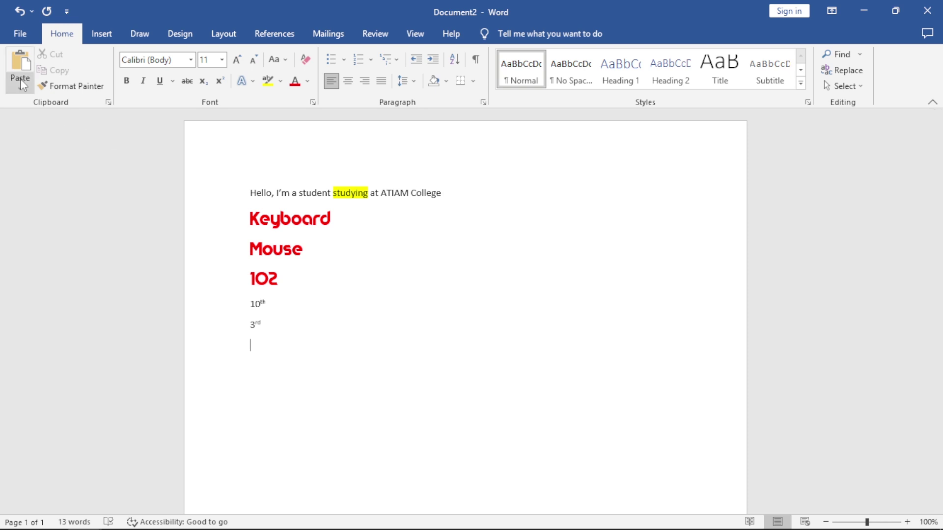
Copy "ATIAM College" from the first line and paste it on the empty last line with its source formatting kept
left_click_drag(441, 194, 387, 204)
key("ctrl+c")
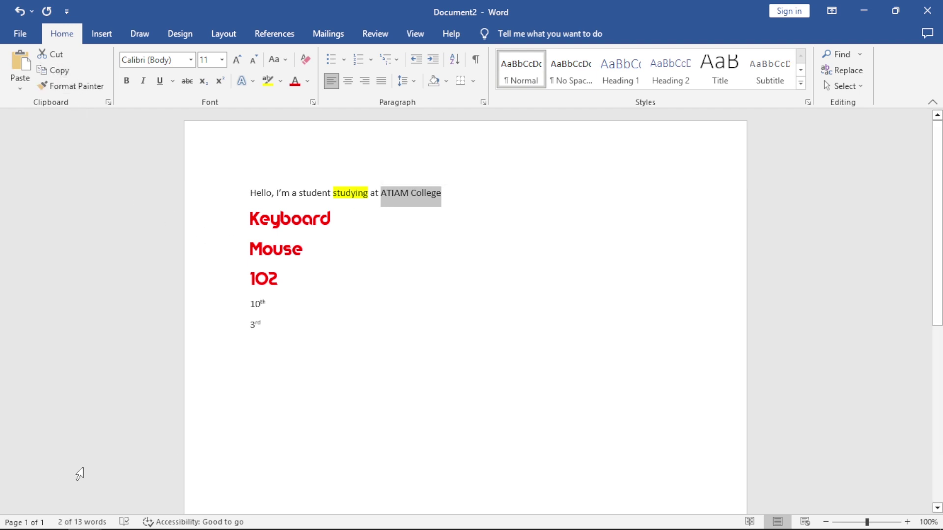
left_click(254, 357)
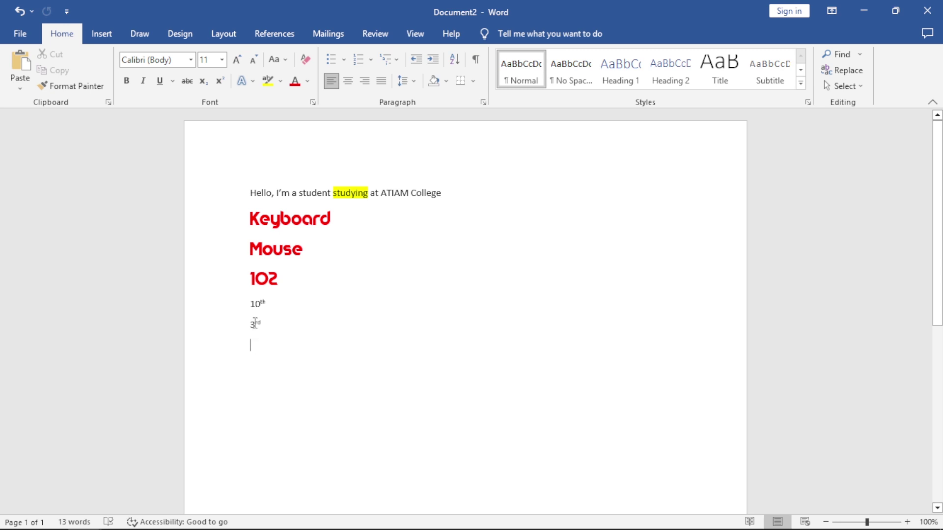
left_click(20, 88)
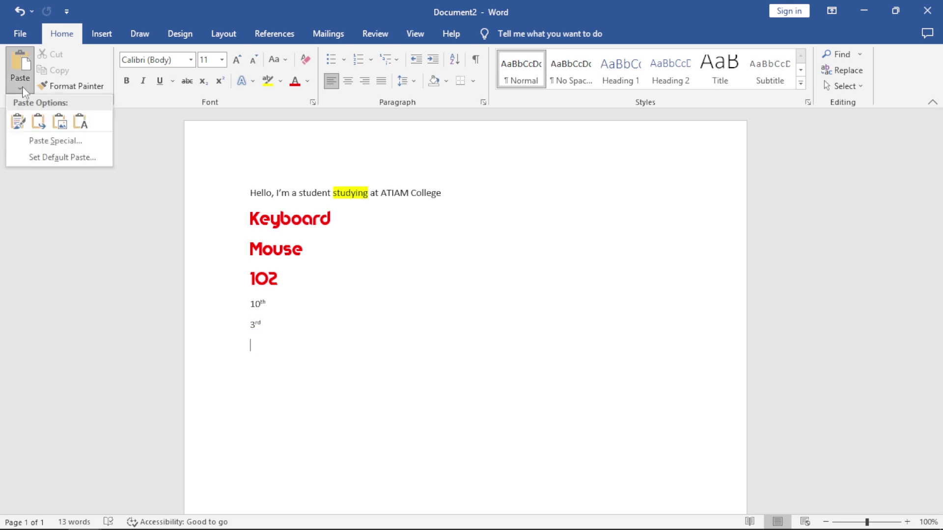
left_click(18, 121)
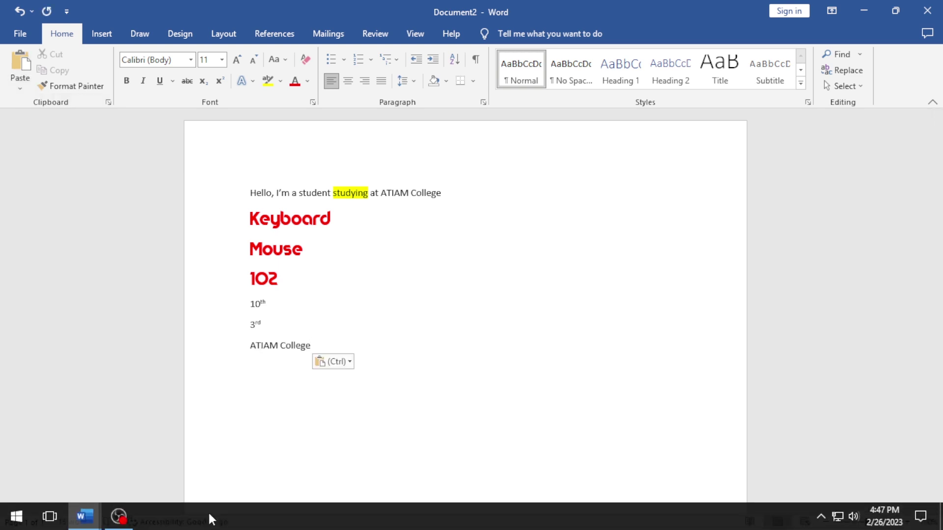
Copy the red "Keyboard" heading and paste it as text only on a new line below "ATIAM College"
left_click(260, 374)
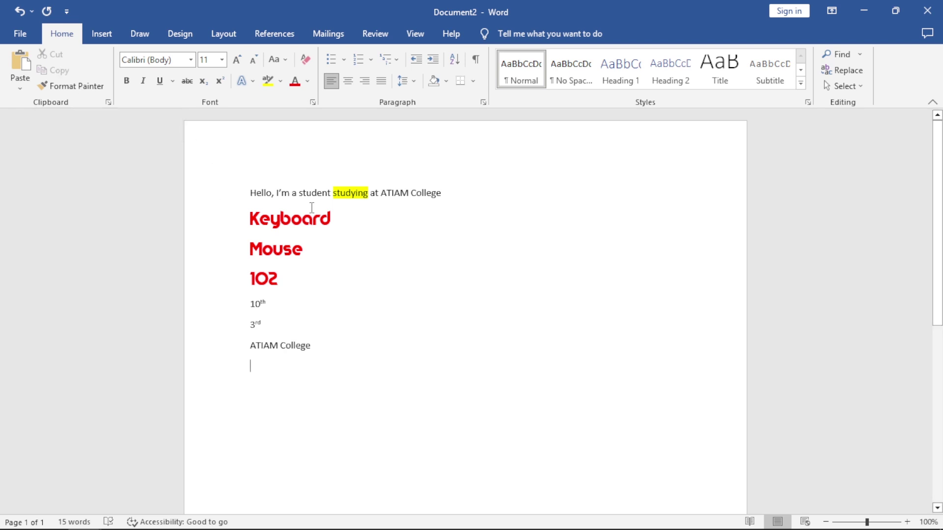
left_click_drag(331, 216, 240, 217)
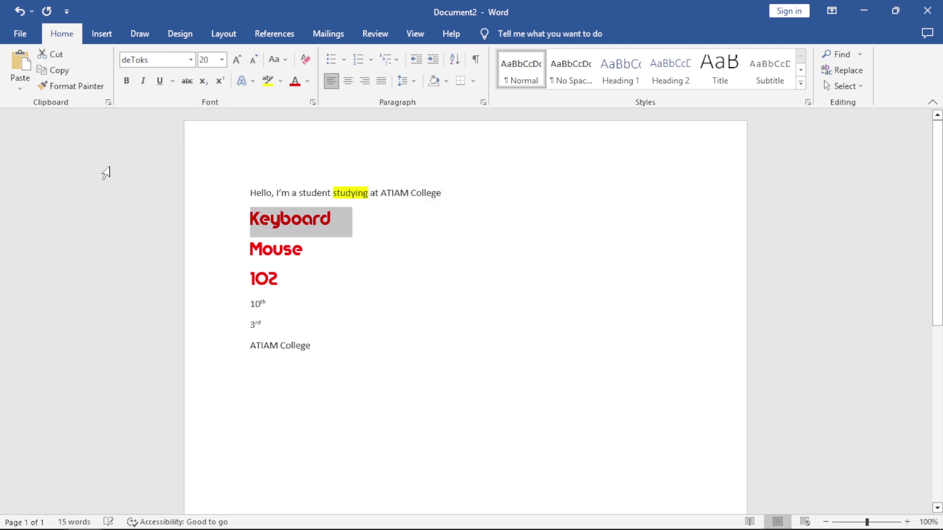
left_click(51, 70)
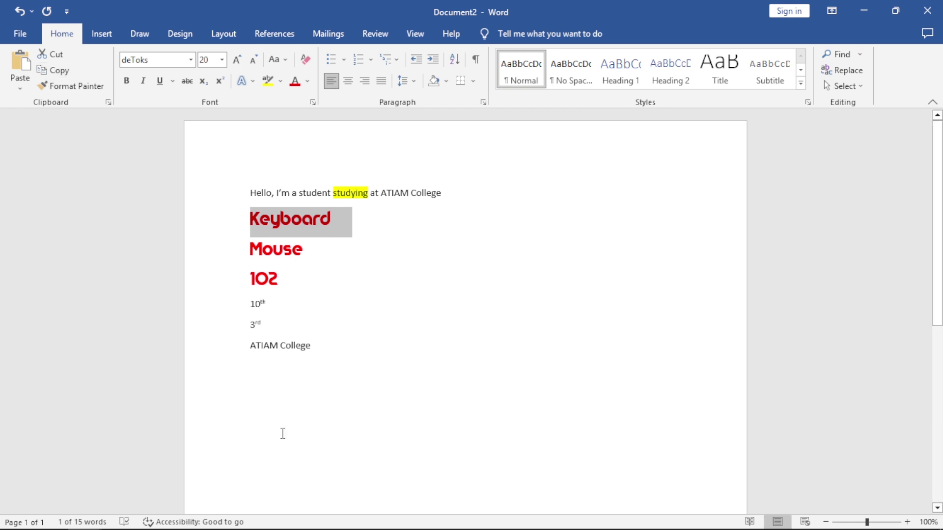
left_click(254, 363)
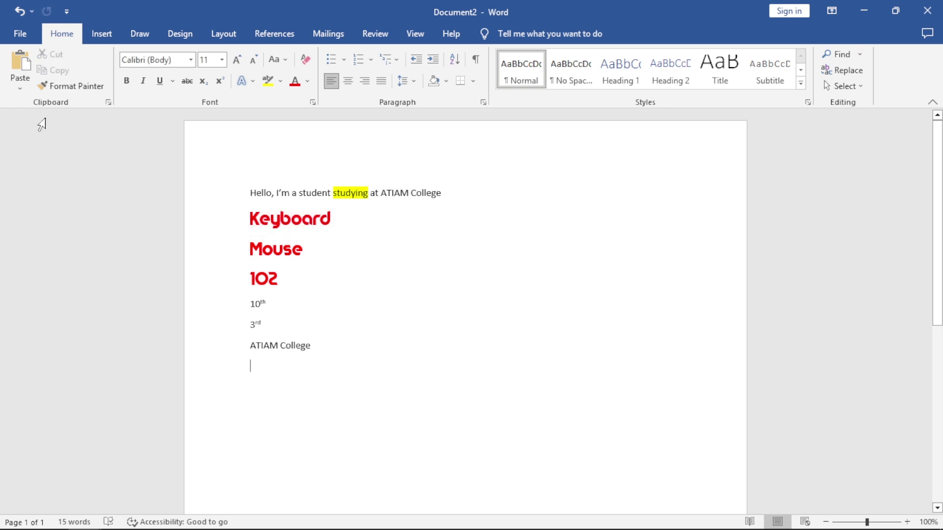
left_click(20, 91)
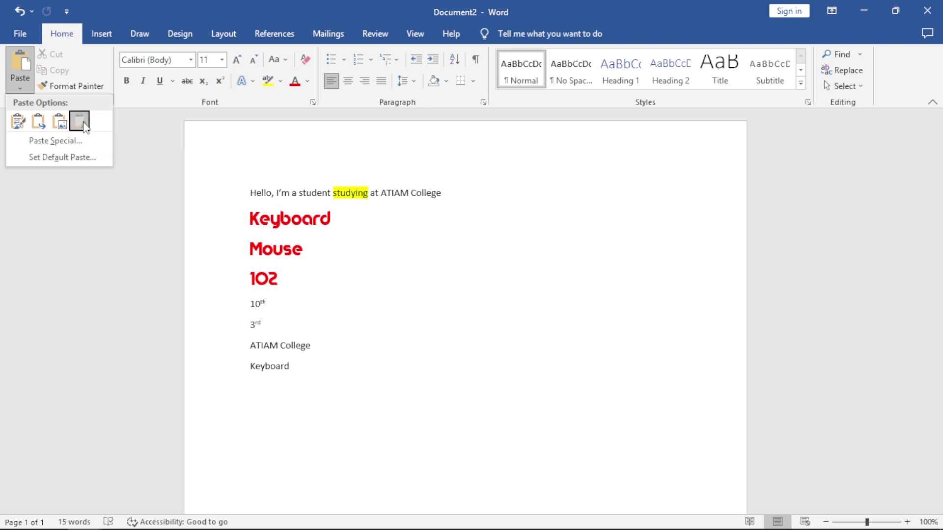
left_click(79, 121)
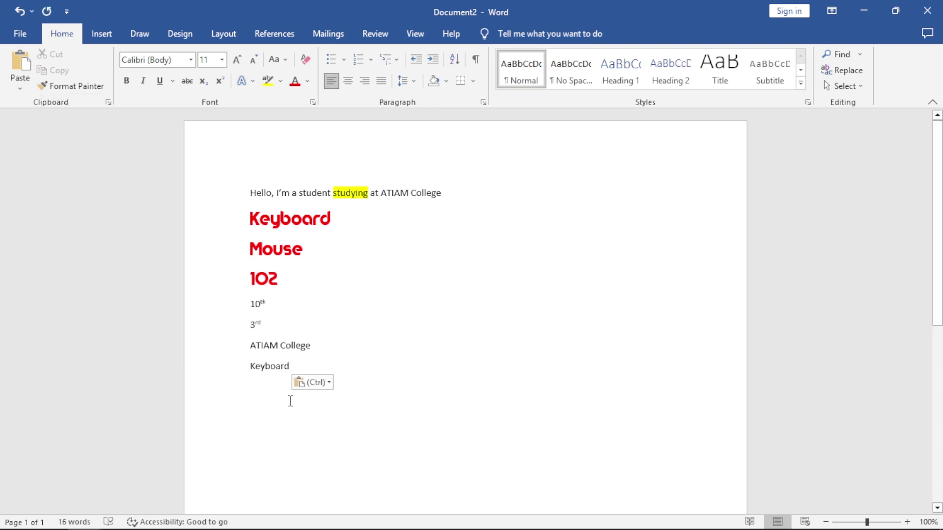
left_click(25, 88)
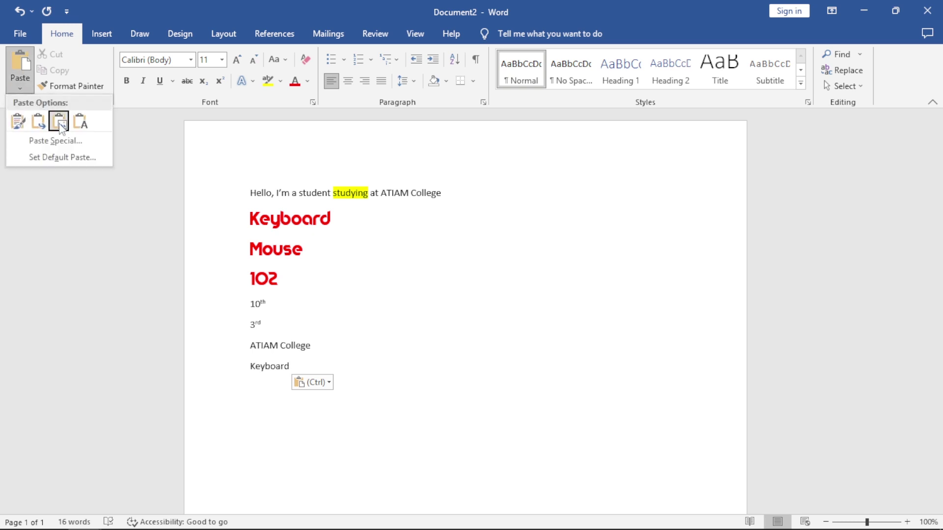
left_click(293, 364)
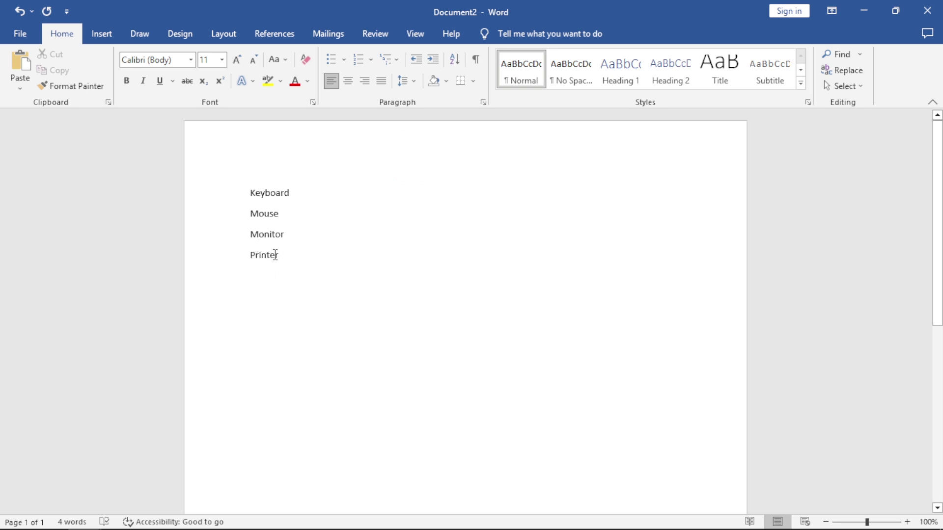
Try centre and right alignment on the "Printer" line, and set it back to left alignment
left_click(351, 89)
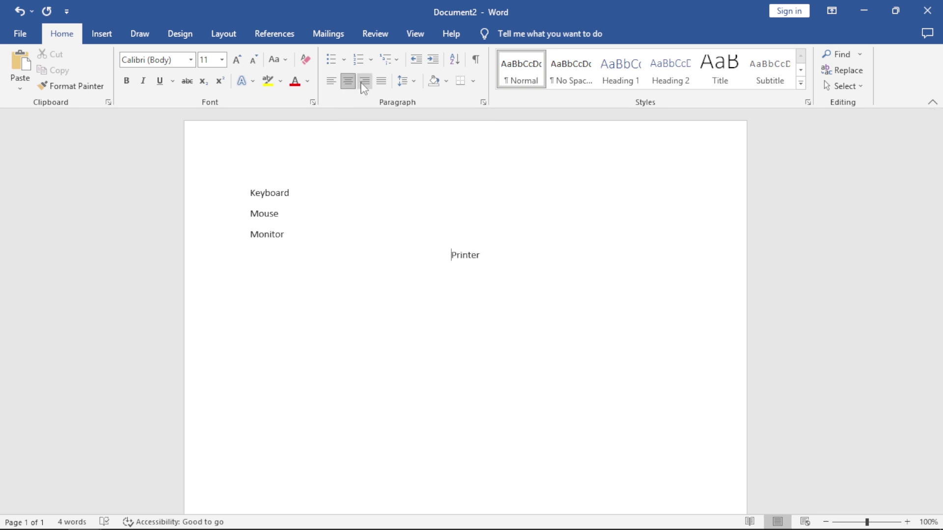
left_click(363, 87)
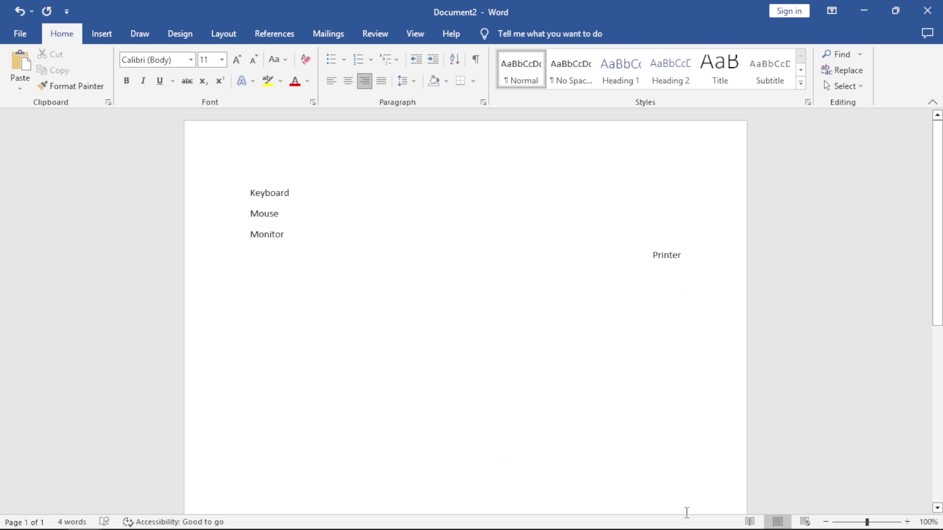
left_click(331, 81)
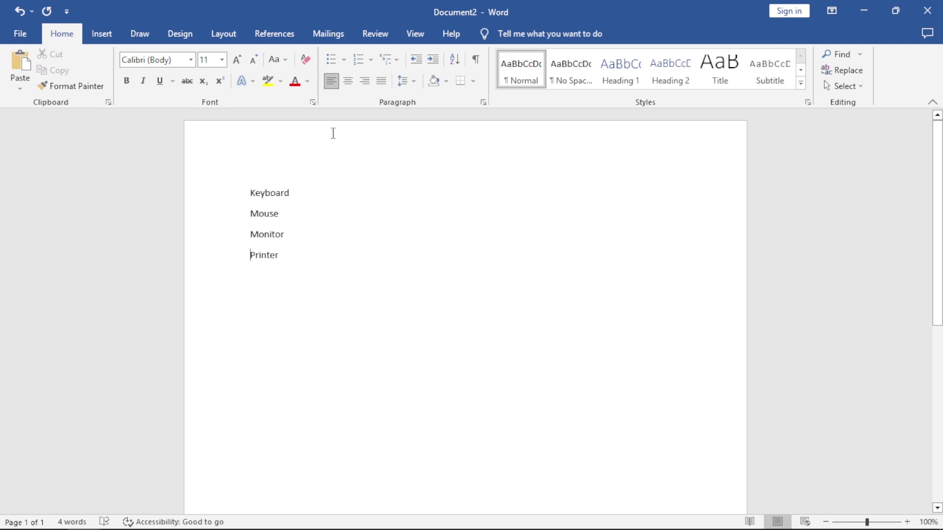
Apply square bullets to the four lines from "Keyboard" to "Printer"
left_click(343, 59)
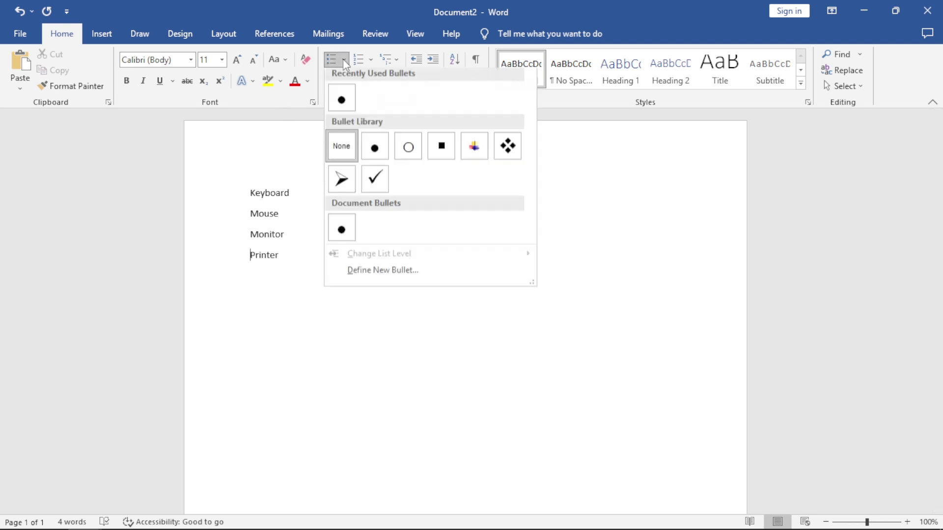
left_click(315, 351)
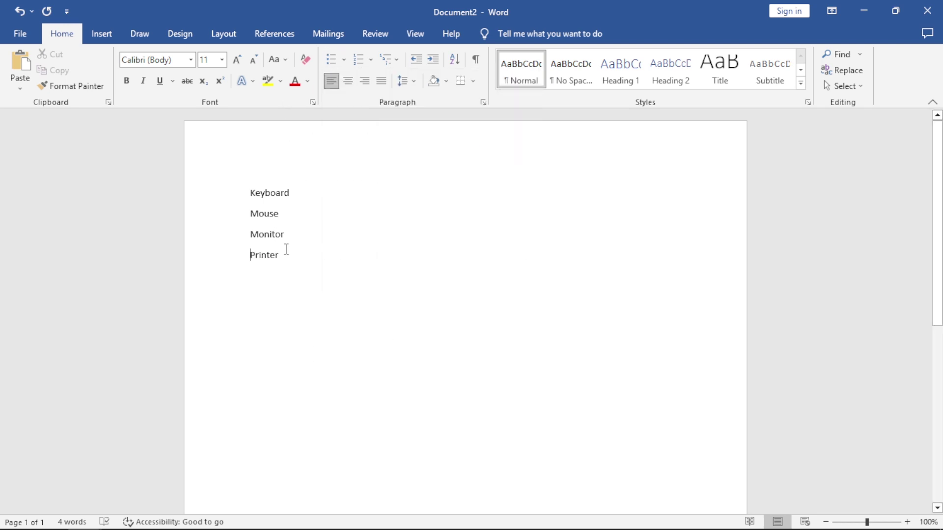
left_click_drag(286, 256, 248, 192)
left_click(343, 60)
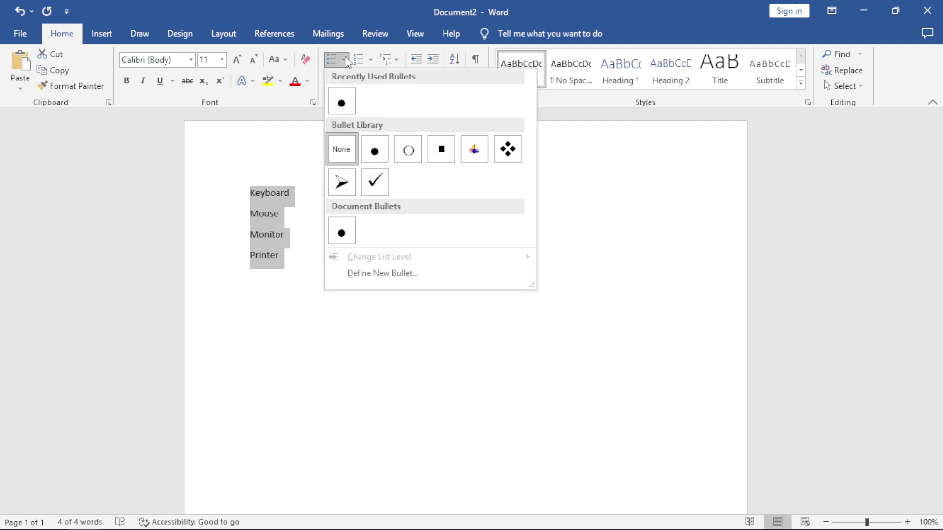
left_click(441, 149)
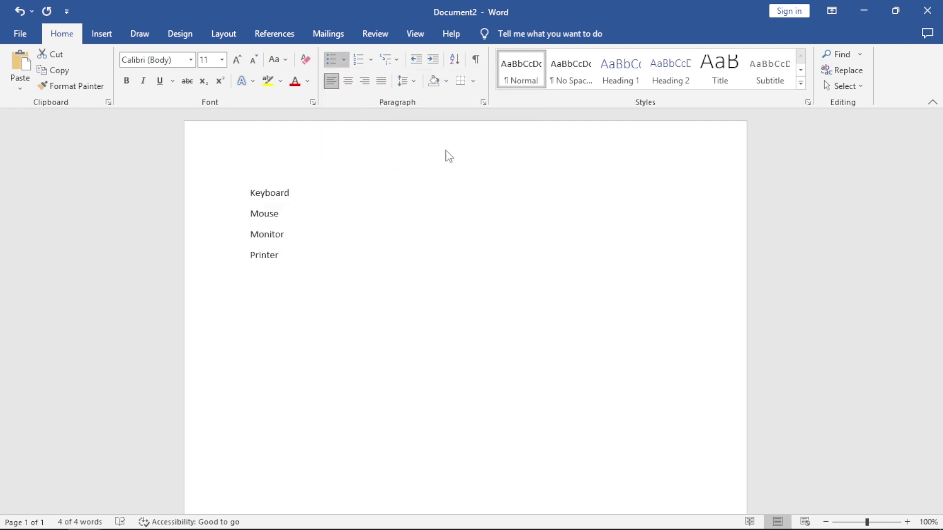
Define a new bullet using a curled leaf symbol from the Wingdings font and apply it to the four-item list
left_click(343, 60)
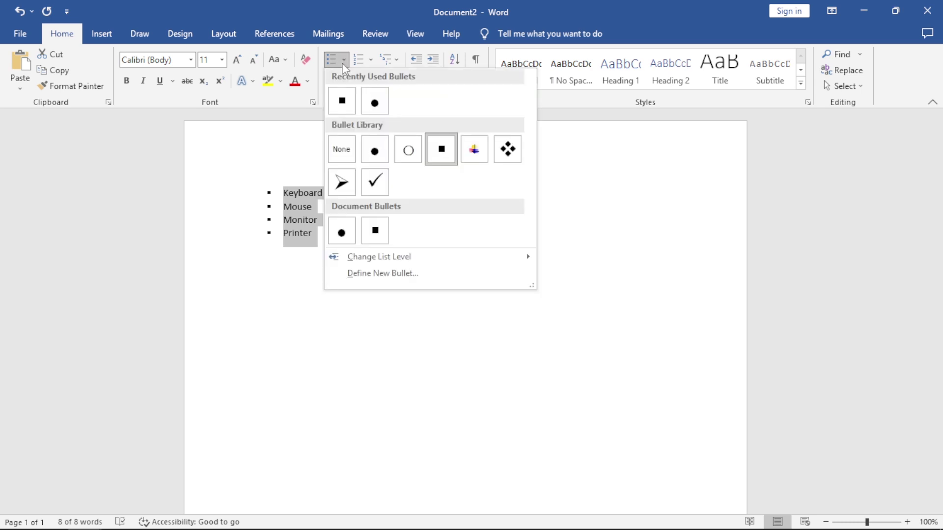
left_click(400, 274)
left_click(417, 178)
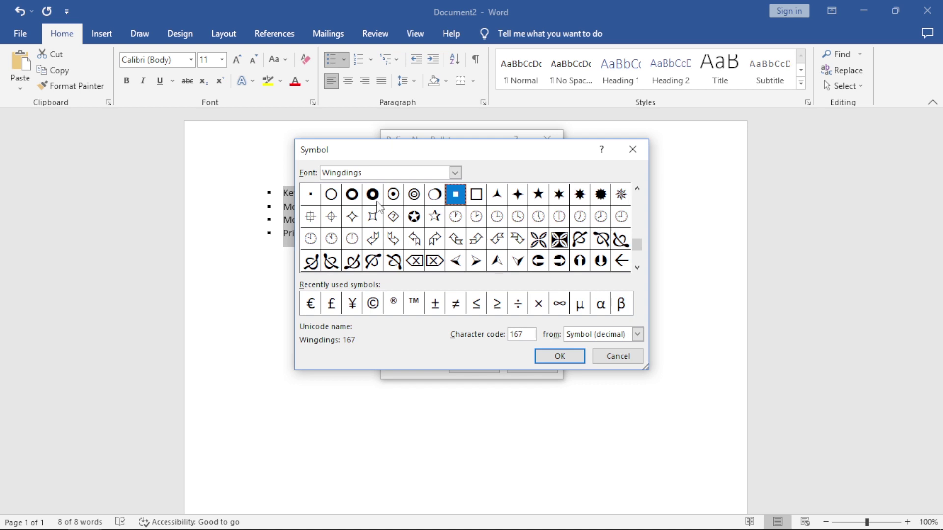
left_click(556, 199)
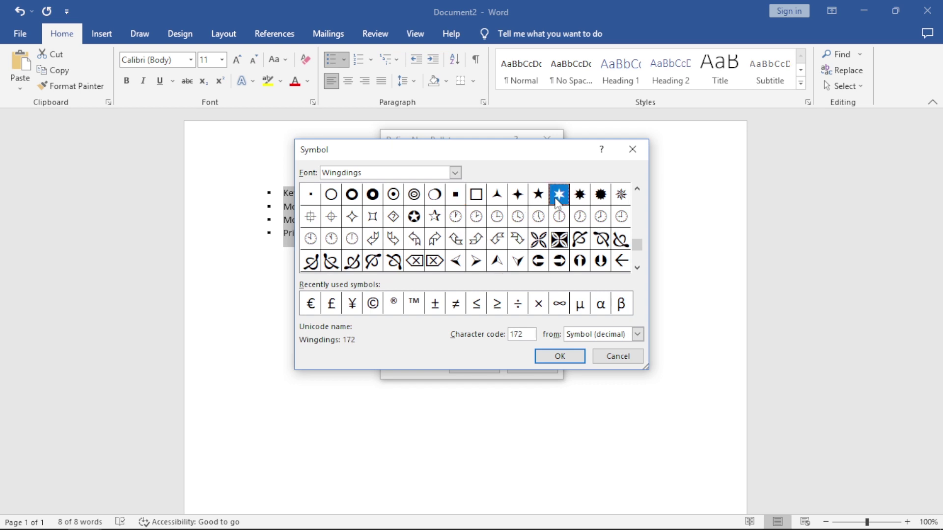
left_click(637, 189)
left_click(637, 190)
left_click(637, 189)
left_click(637, 189)
left_click(637, 268)
left_click(637, 268)
left_click(637, 268)
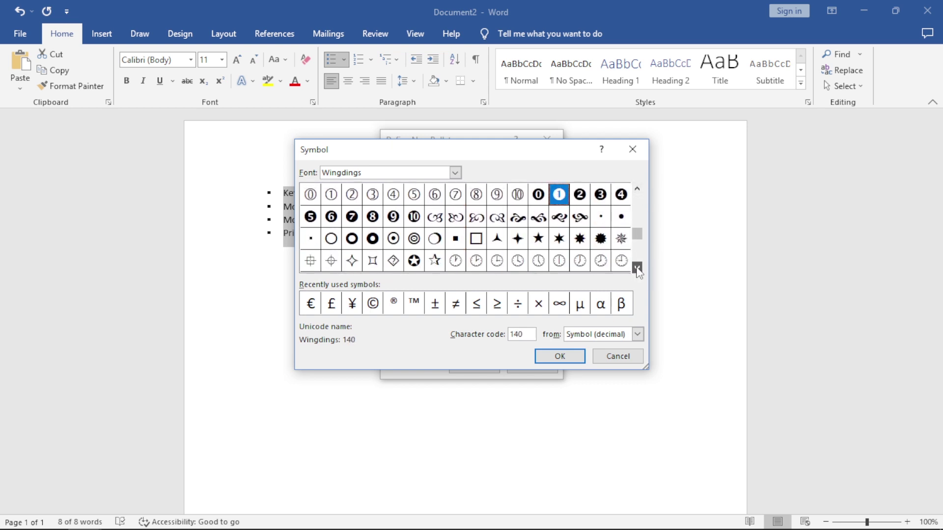
left_click(636, 268)
left_click(637, 268)
left_click(637, 268)
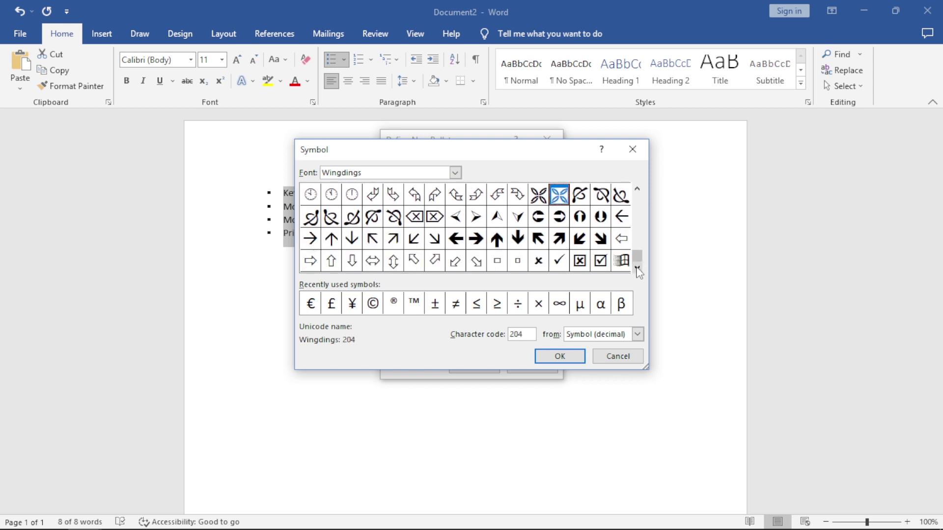
left_click(605, 199)
left_click(560, 356)
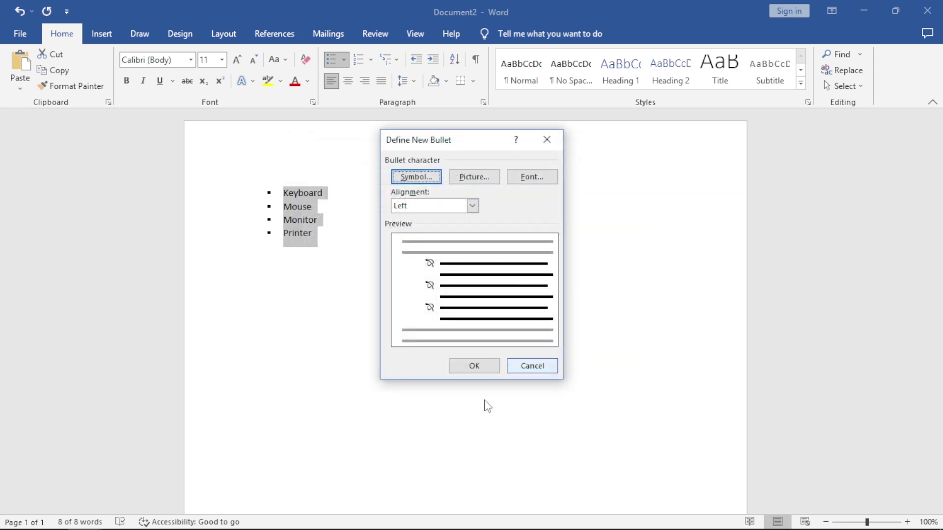
left_click(474, 365)
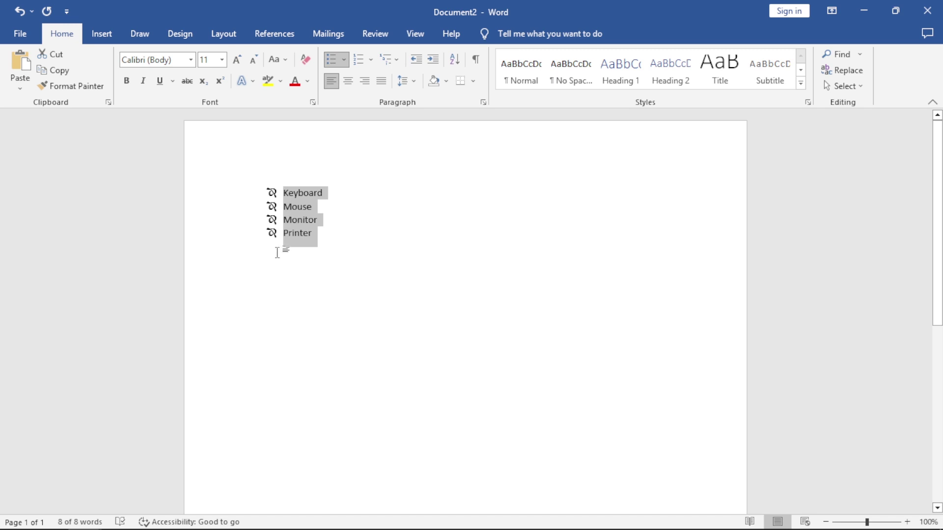
Replace the list's bullets with 1. 2. 3. numbering and preview the 1) 2) 3) number format
left_click(369, 61)
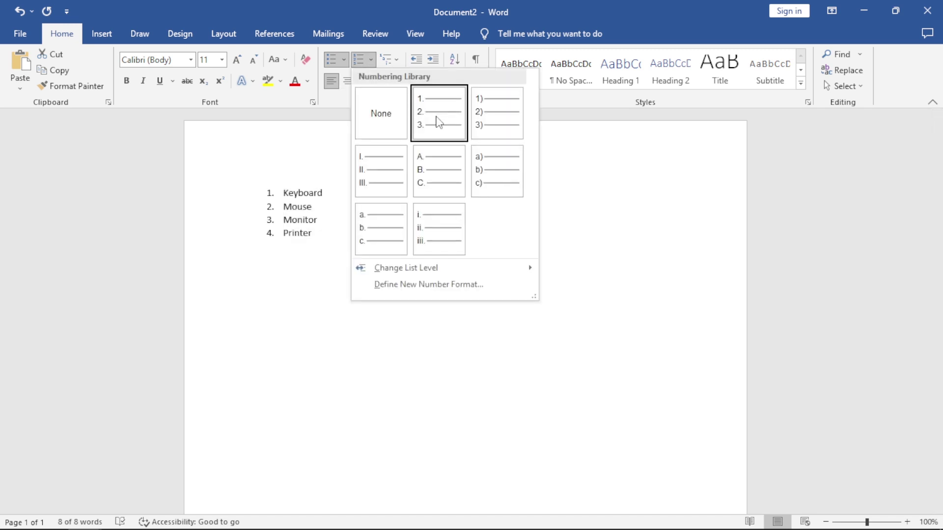
left_click(440, 120)
left_click(372, 59)
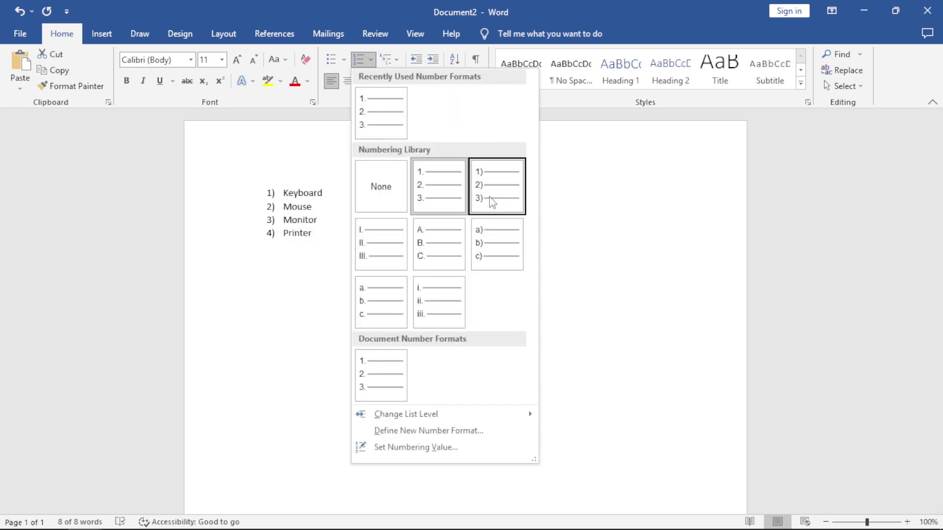
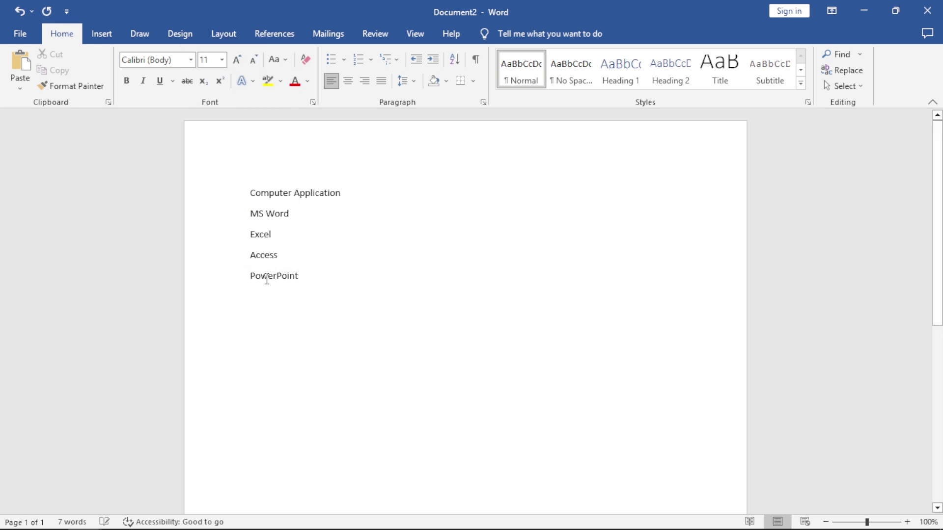
Add the lines "Slideshow", "Slides" and "audip" below "PowerPoint"
type("Slideshow")
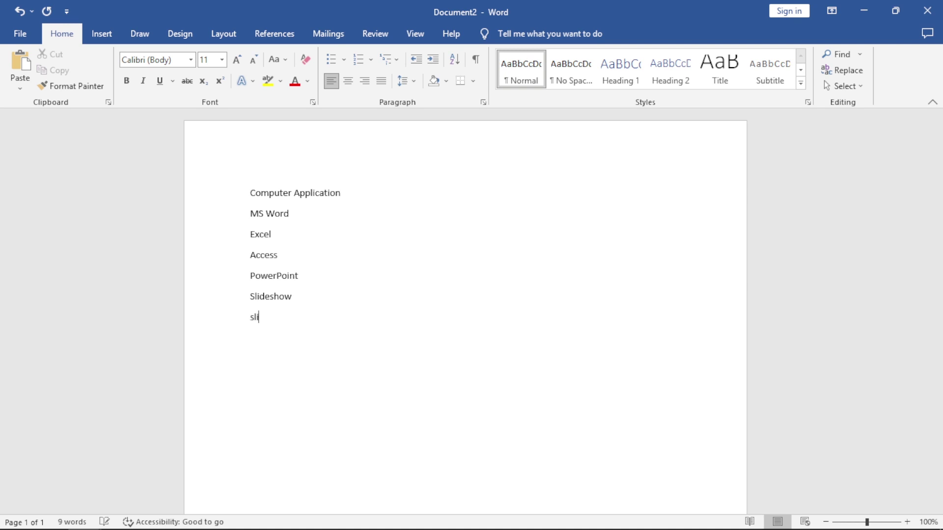
key("Return")
type("audip")
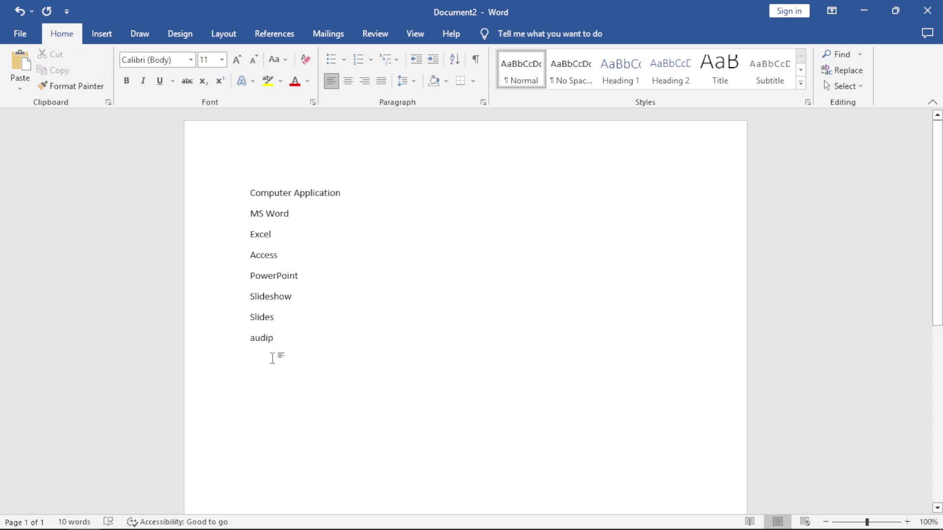
Apply the 1) a) i) multilevel list format to all eight lines from "Computer Application" to "audip"
left_click_drag(277, 338, 191, 196)
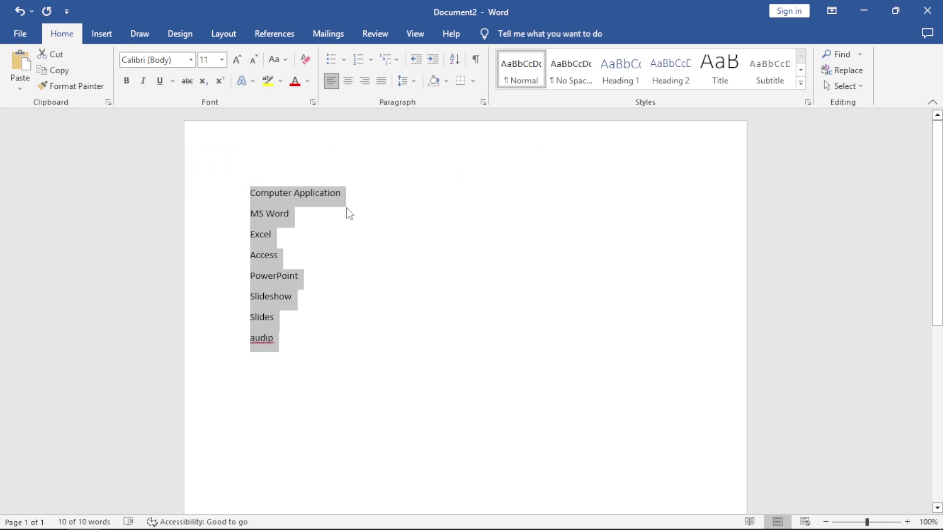
left_click(387, 59)
mouse_move(478, 194)
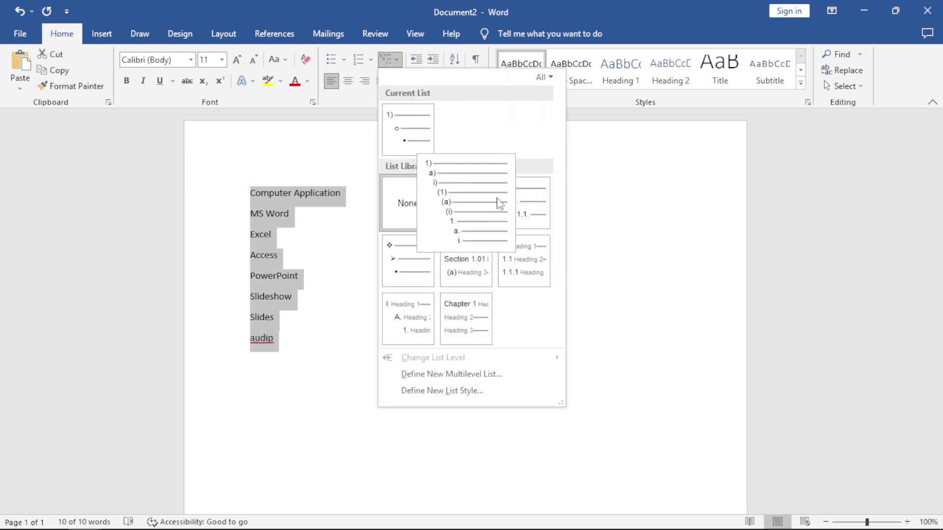
left_click(479, 213)
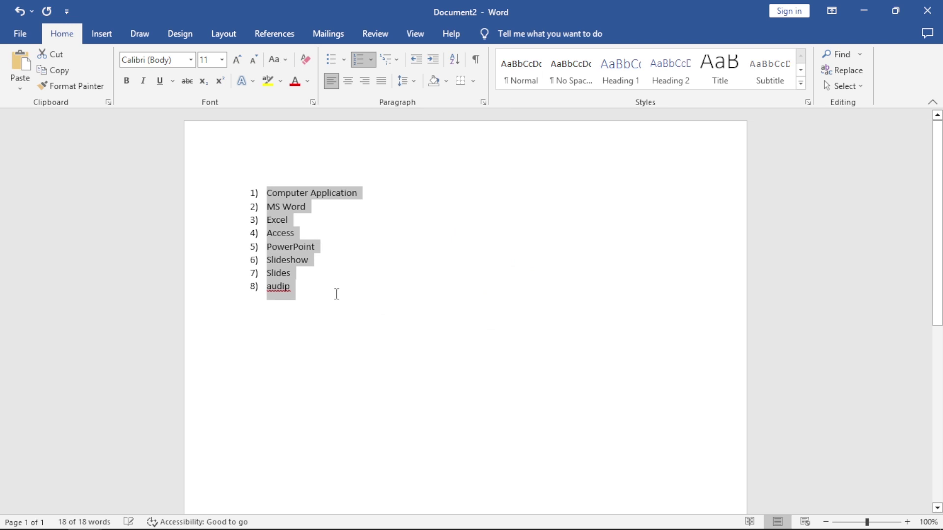
left_click(330, 279)
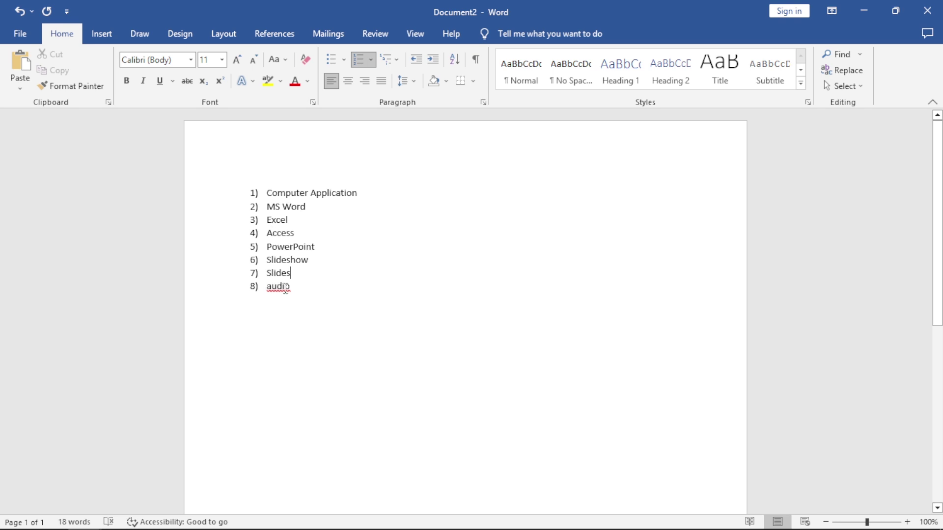
Change the list level of the seven lines from "MS Word" to "audip" to the second level, a)
left_click_drag(298, 287, 268, 207)
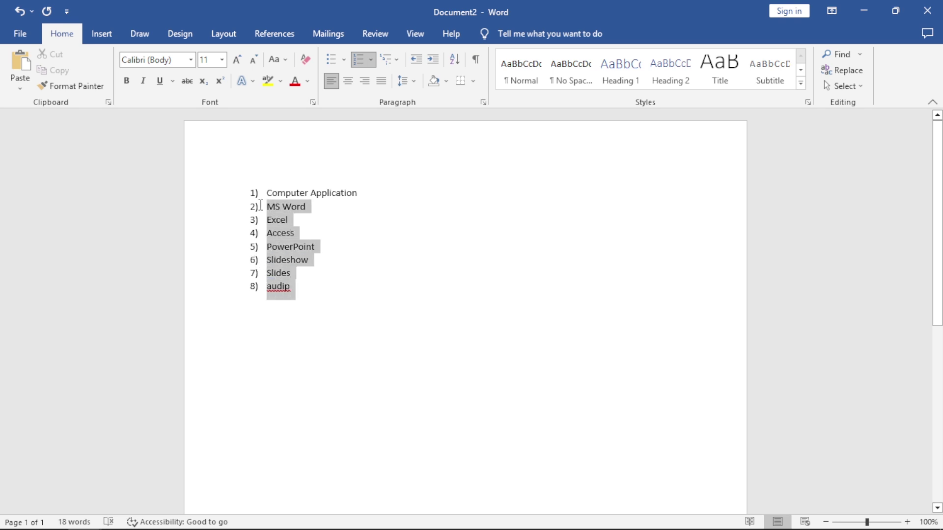
left_click(388, 59)
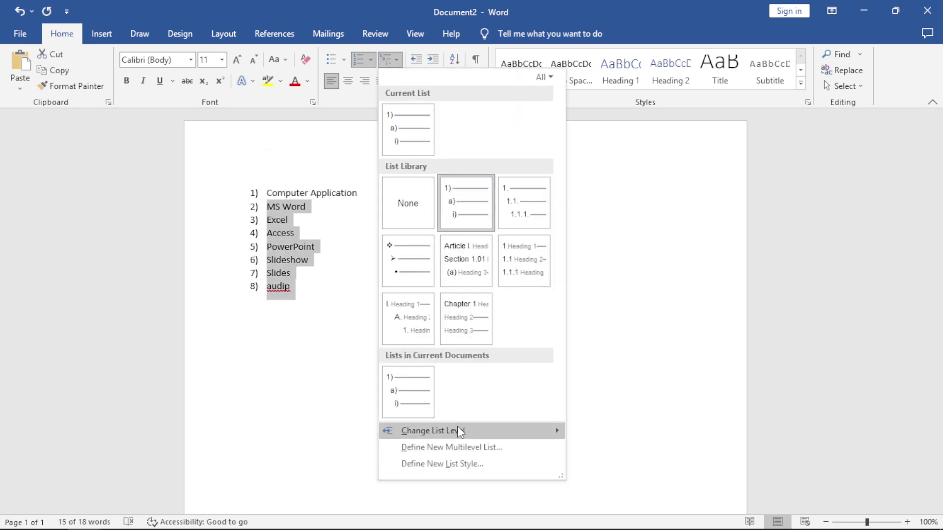
mouse_move(470, 435)
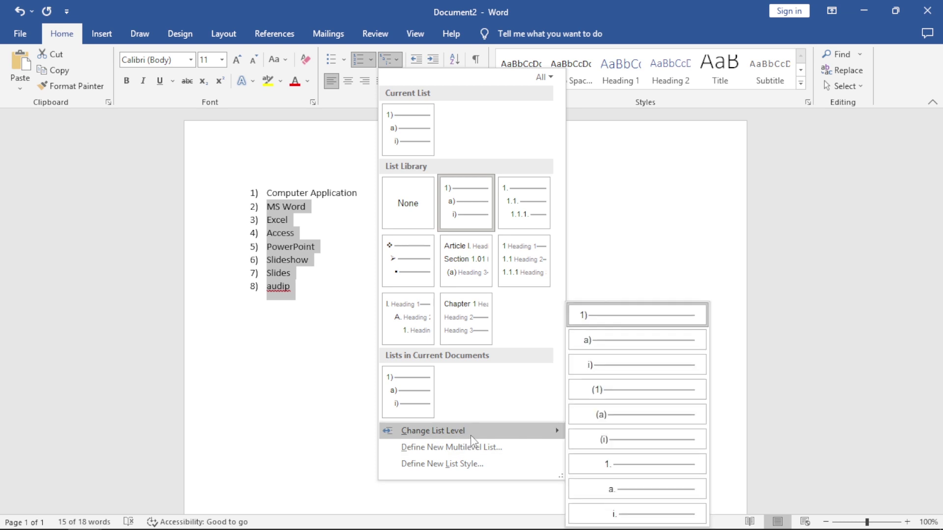
left_click(634, 344)
left_click(325, 301)
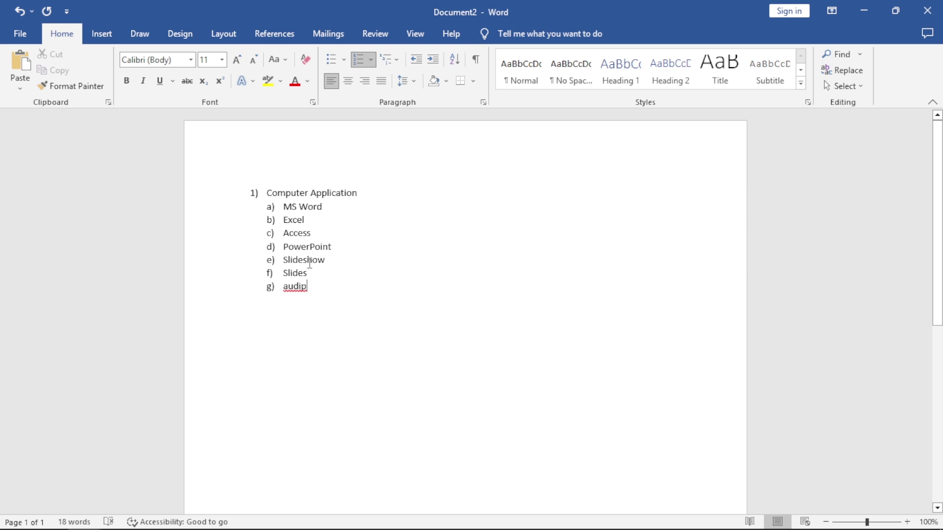
Change the list level of "Slideshow", "Slides" and "audip" to the third level, i), under "PowerPoint"
left_click_drag(310, 290, 268, 265)
left_click(371, 60)
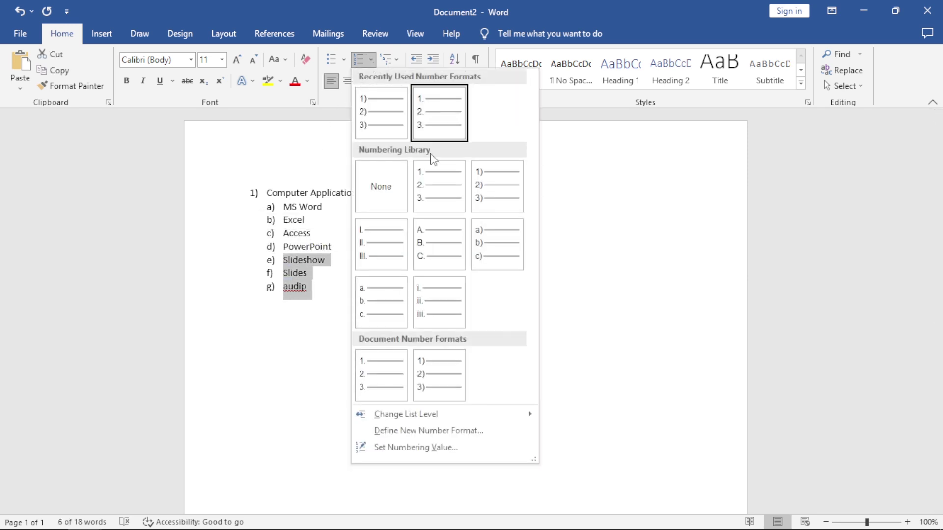
mouse_move(475, 415)
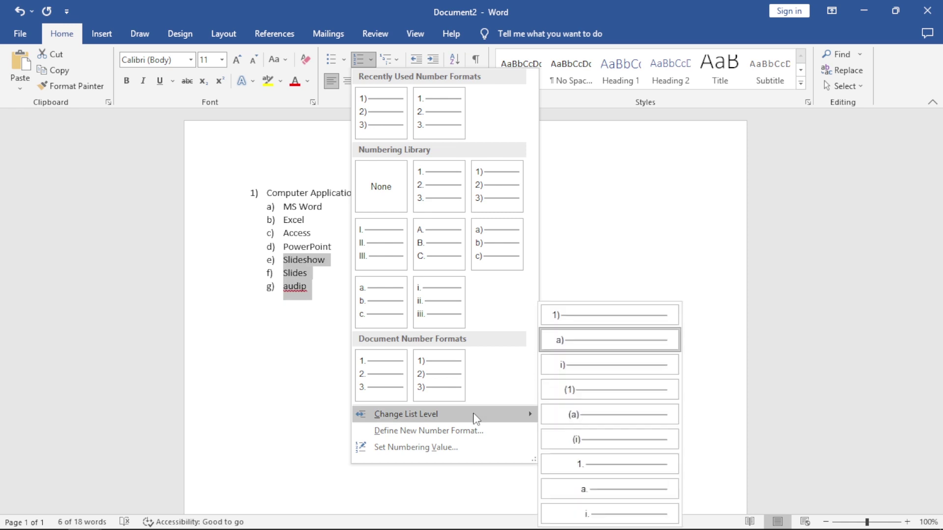
left_click(612, 366)
left_click(349, 311)
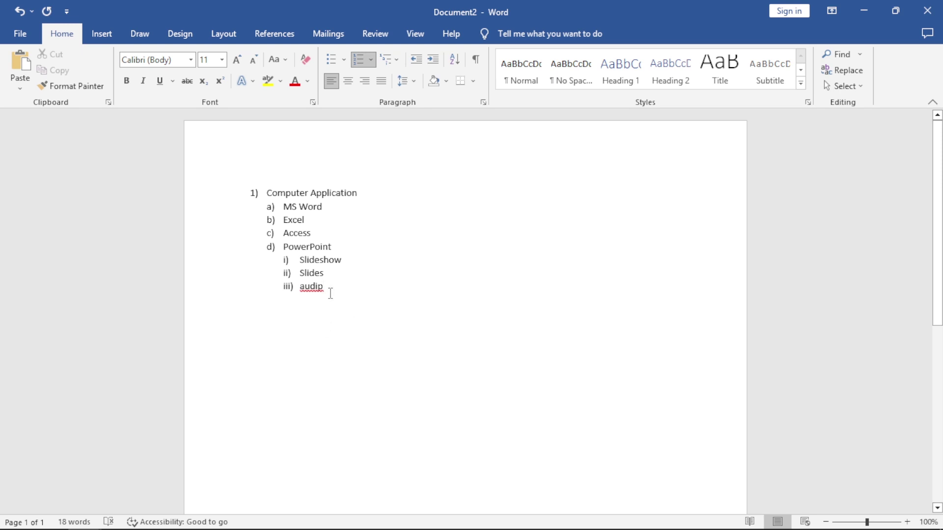
Undo both list level changes and the multilevel list format on the eight lines
left_click_drag(332, 290, 126, 146)
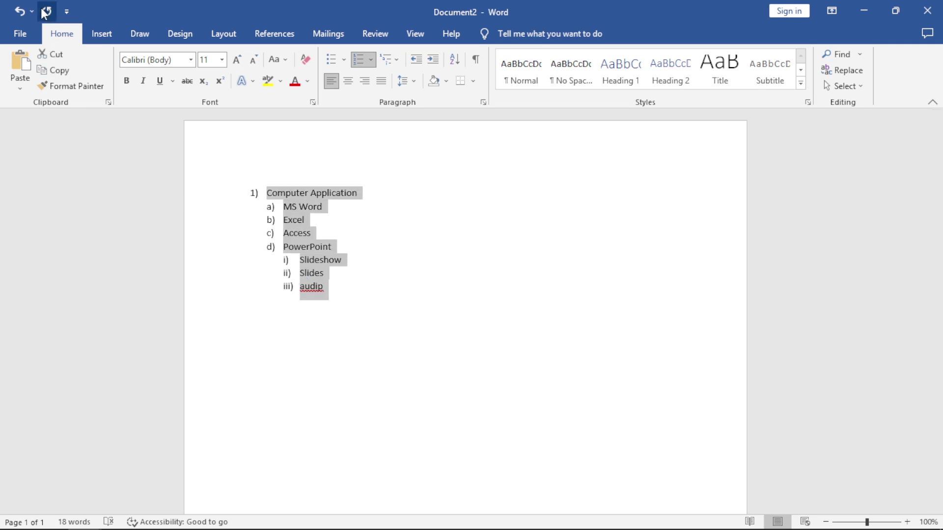
left_click(20, 11)
left_click(20, 11)
left_click(20, 11)
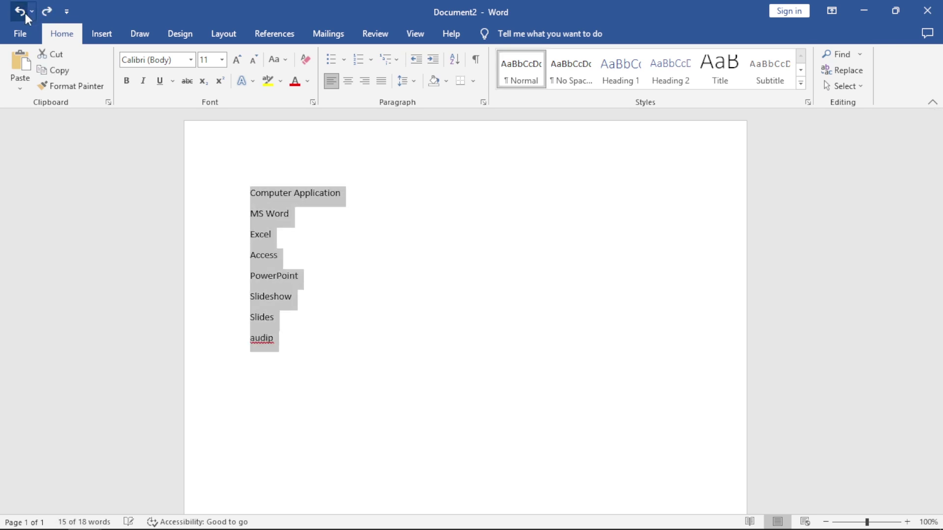
Correct the last line from "audip" to "audio"
left_click(315, 404)
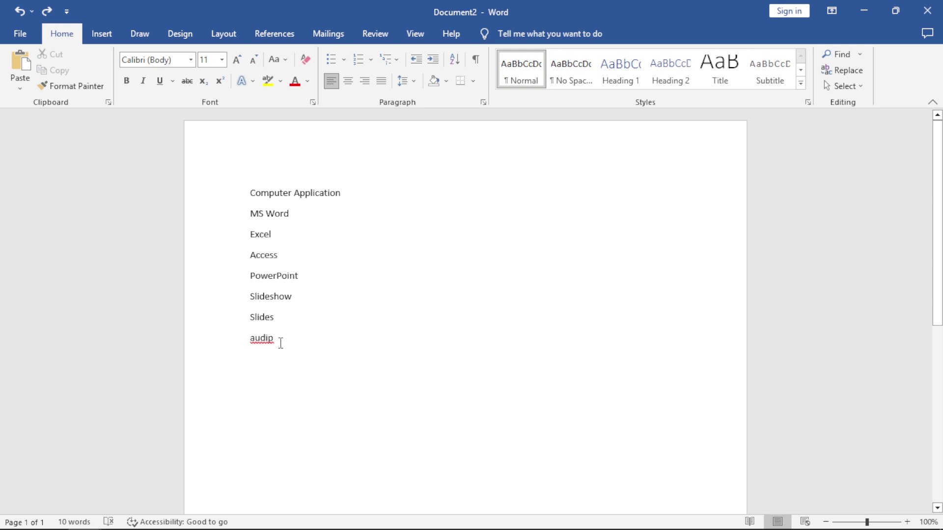
key("BackSpace")
Try 3.0 line spacing on all eight lines, and set their line spacing to 1.0
left_click_drag(274, 339, 210, 193)
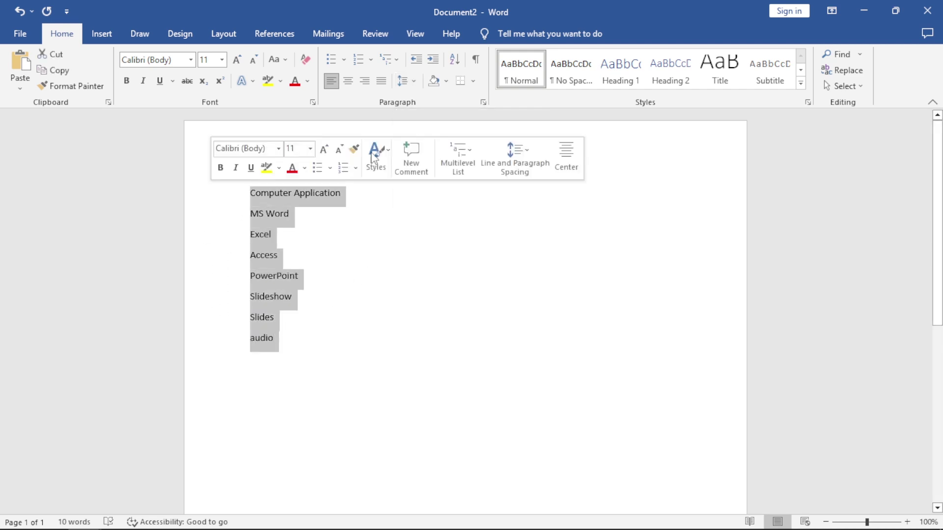
left_click(400, 83)
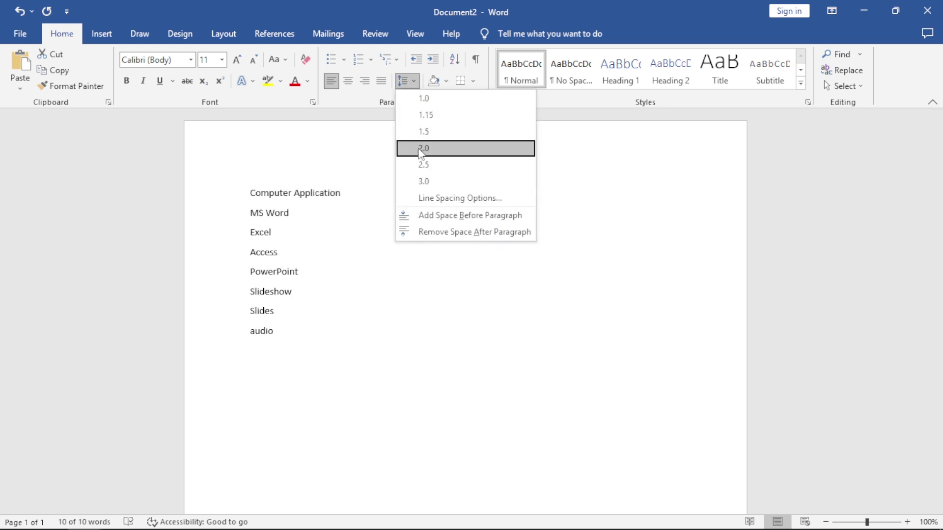
left_click(426, 182)
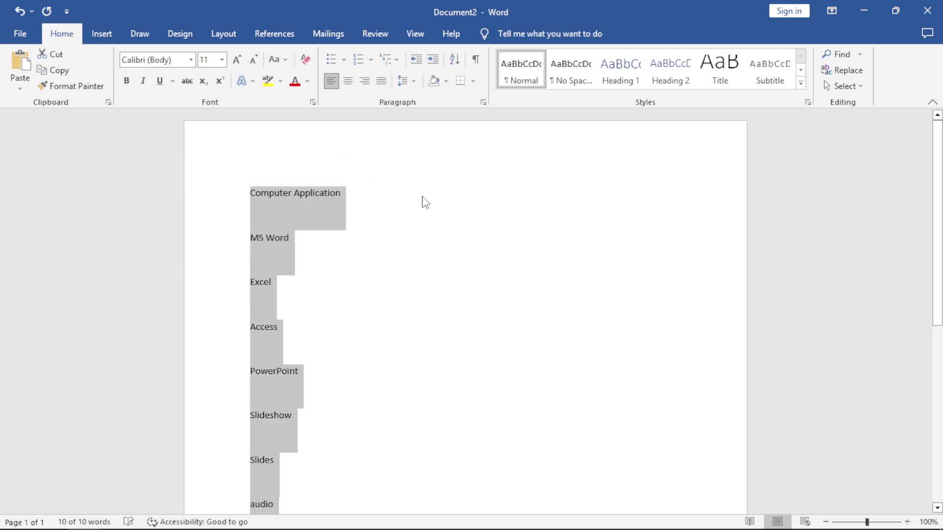
left_click(403, 81)
left_click(447, 101)
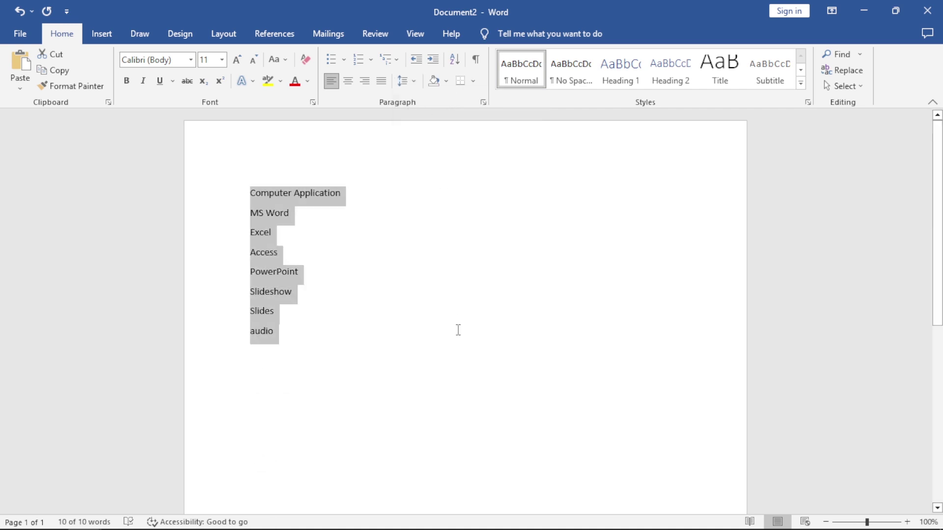
left_click(304, 254)
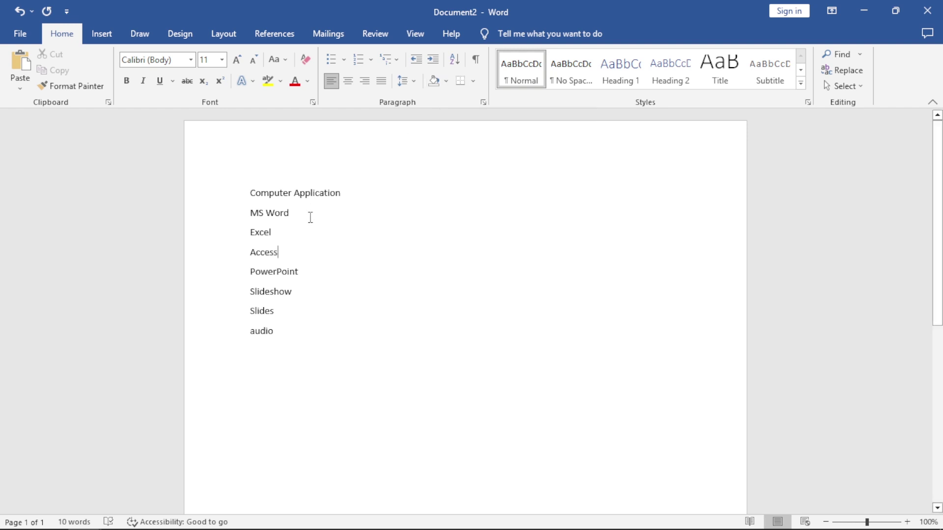
Highlight the "Computer Application" line in bright green
left_click(280, 82)
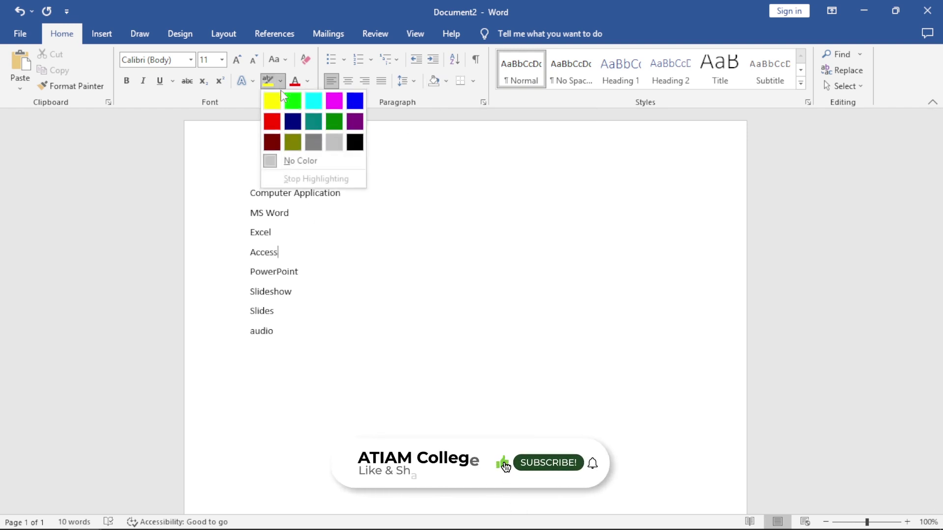
left_click(345, 192)
left_click_drag(345, 192, 249, 193)
left_click(282, 83)
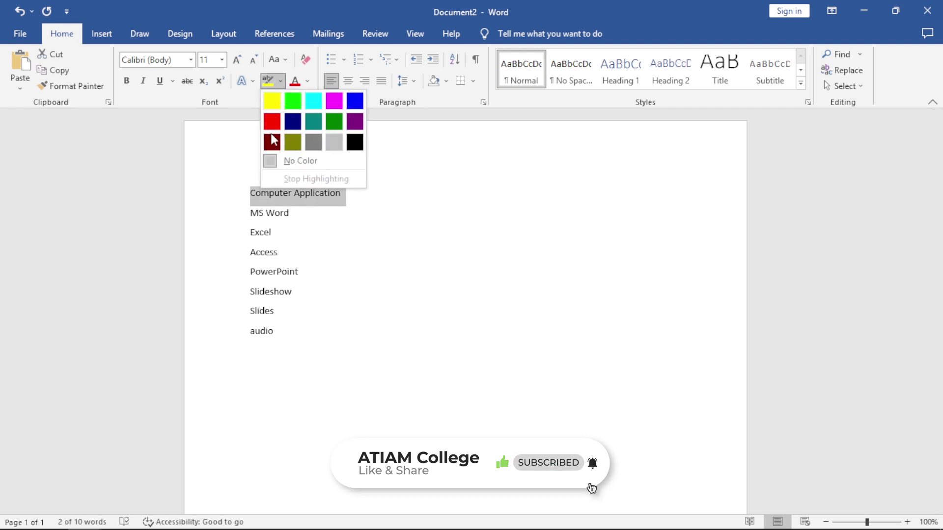
left_click(290, 99)
left_click(345, 190)
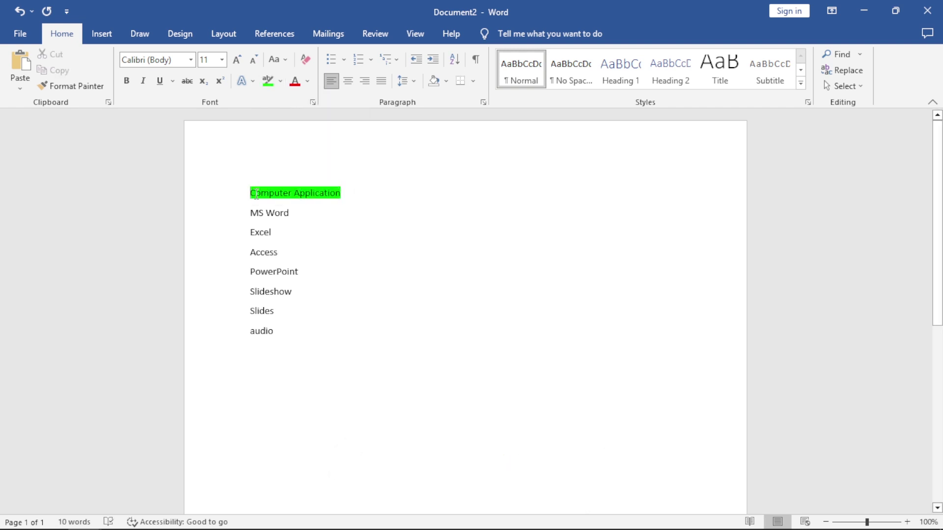
Remove the highlight from "Computer Application" with the No Color highlighter and leave highlighting mode
left_click(281, 82)
left_click(289, 159)
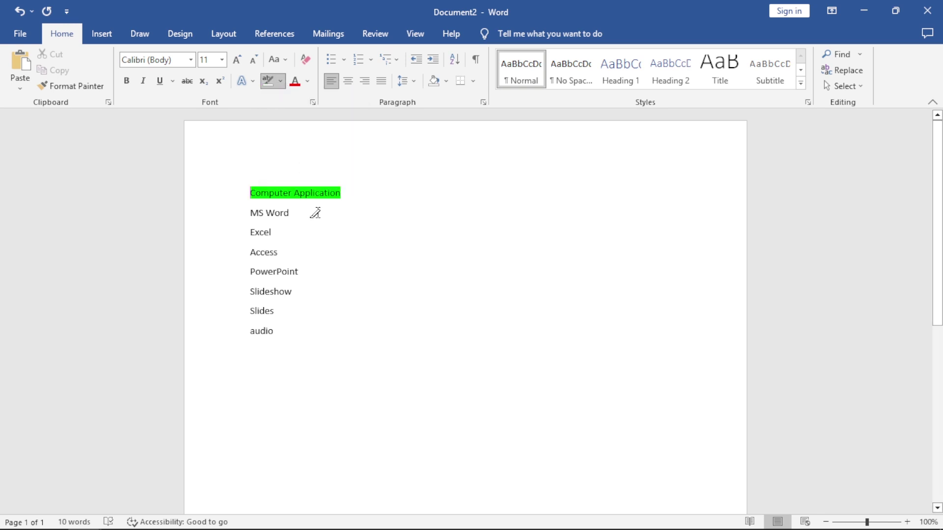
left_click_drag(345, 192, 235, 195)
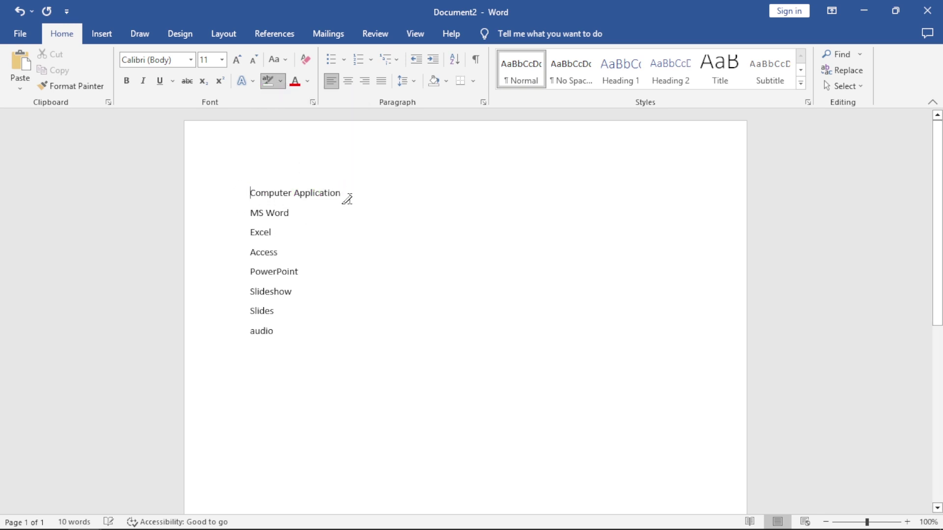
left_click(280, 82)
left_click(287, 159)
left_click(339, 192)
left_click_drag(358, 190, 240, 194)
left_click_drag(343, 192, 244, 193)
key("Escape")
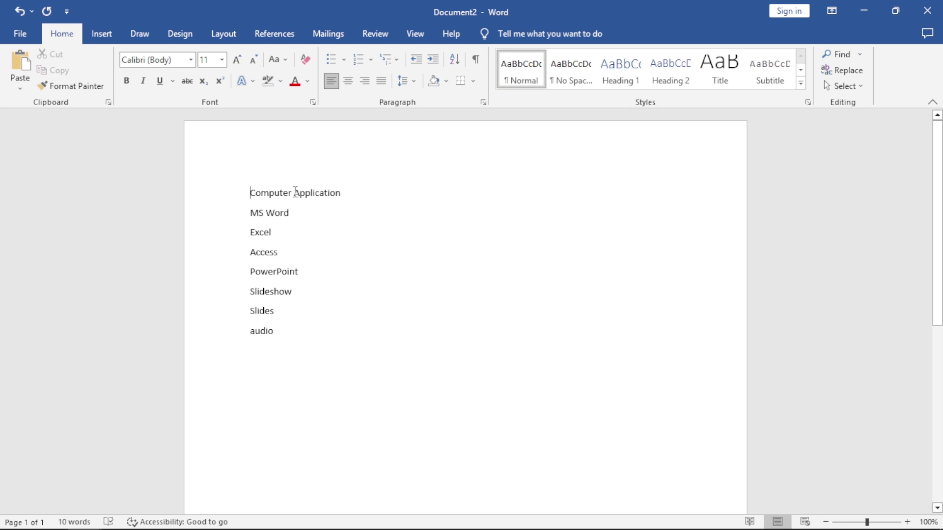
Apply blue theme-color shading to the "Computer Application" paragraph
left_click_drag(351, 192, 248, 194)
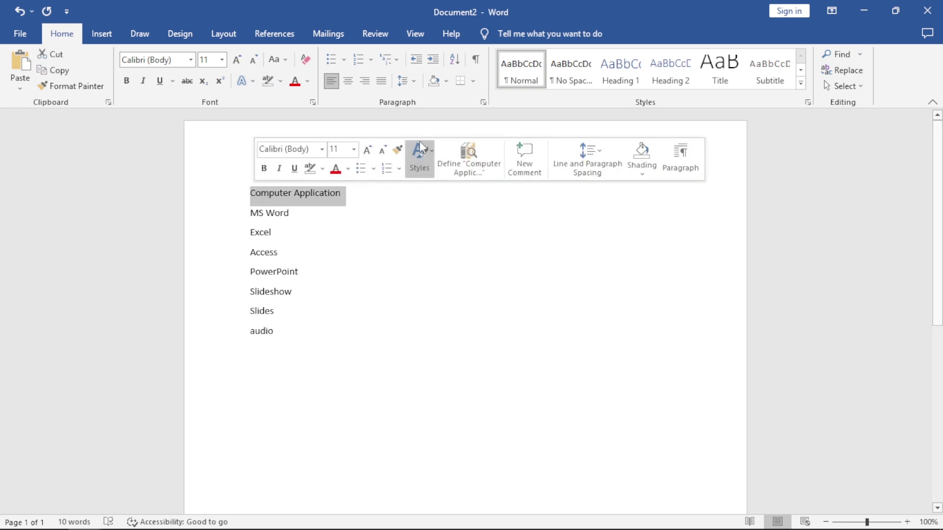
left_click(448, 82)
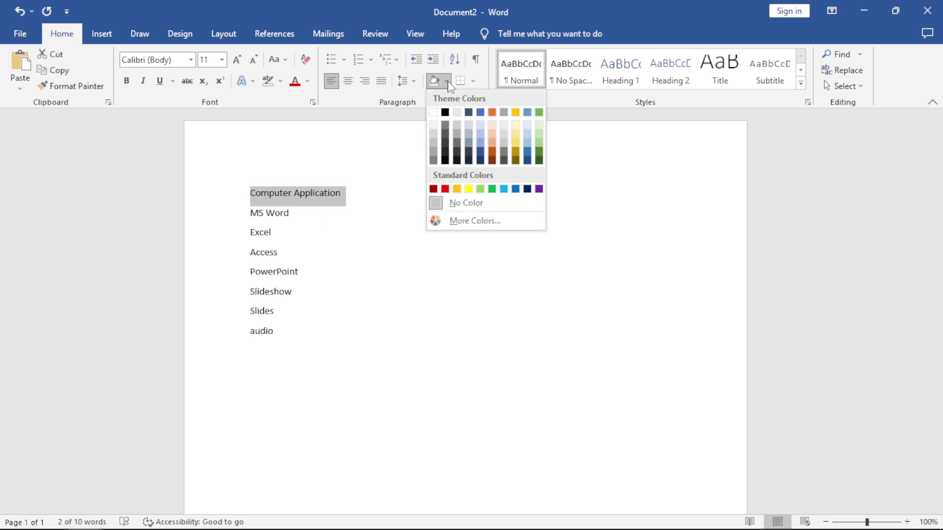
left_click(481, 111)
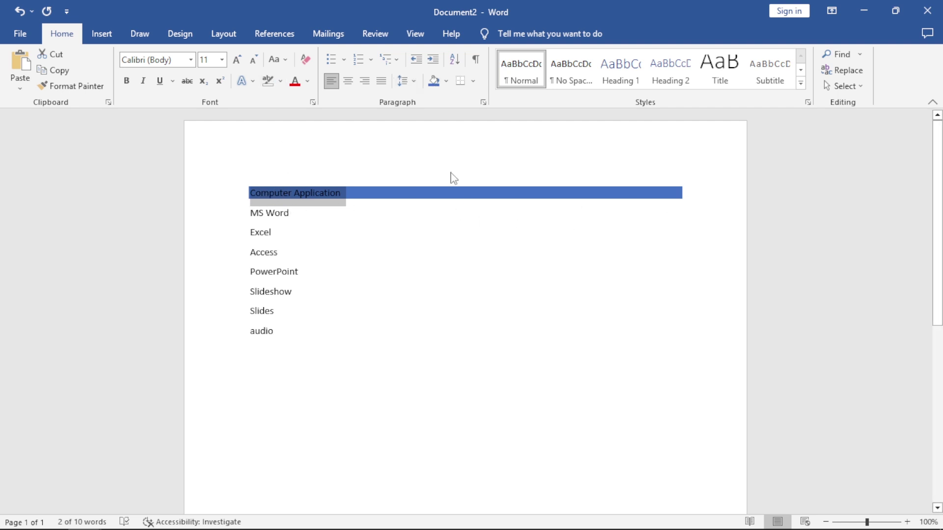
Remove the paragraph shading from "Computer Application" by setting it to No Color
left_click(446, 81)
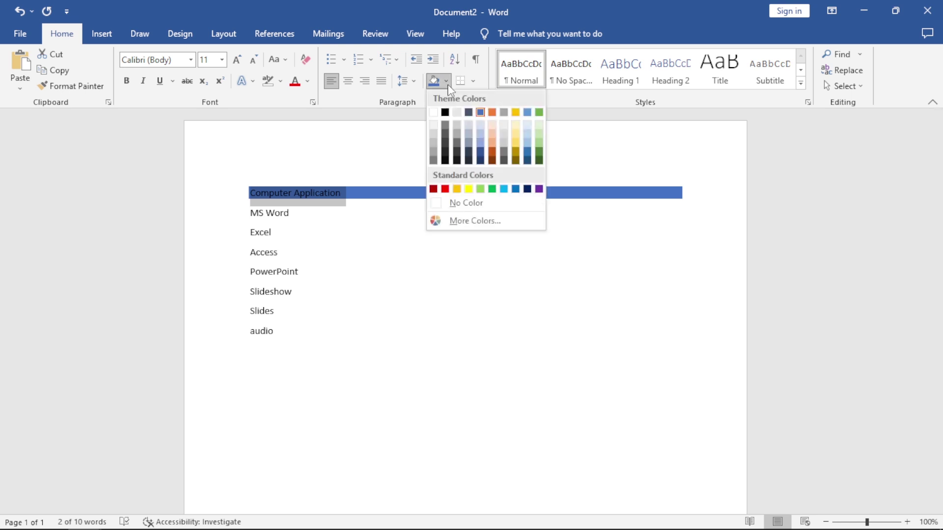
left_click(485, 203)
left_click(365, 206)
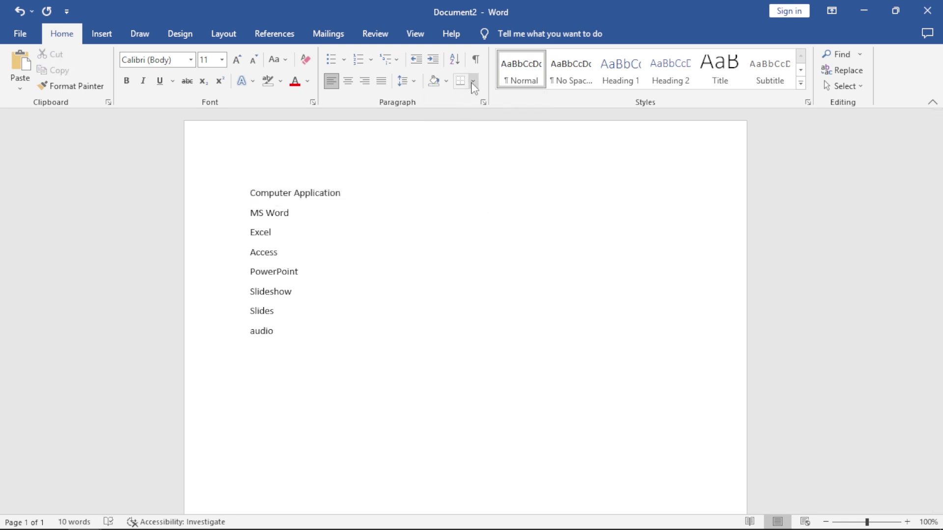
Preview the bottom and top borders on the "Computer Application" paragraph without applying either
left_click(473, 83)
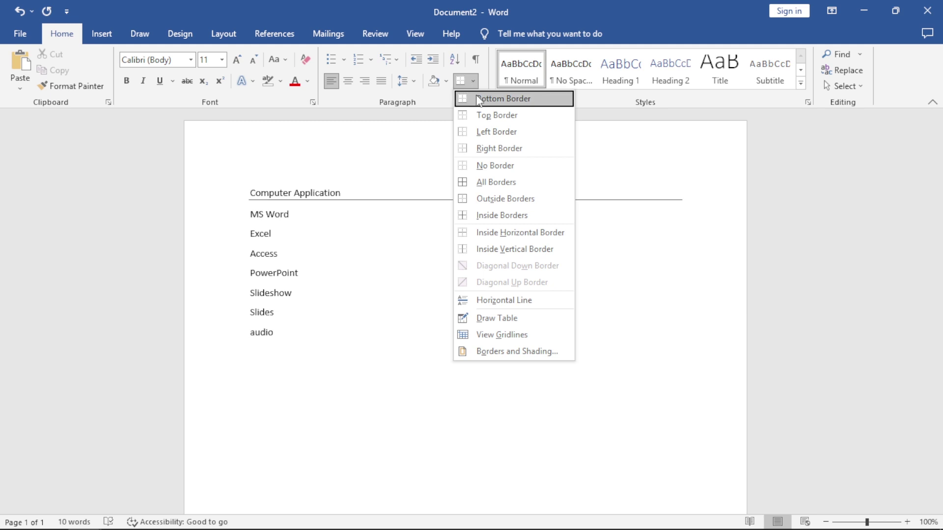
left_click(343, 192)
left_click_drag(346, 193, 257, 187)
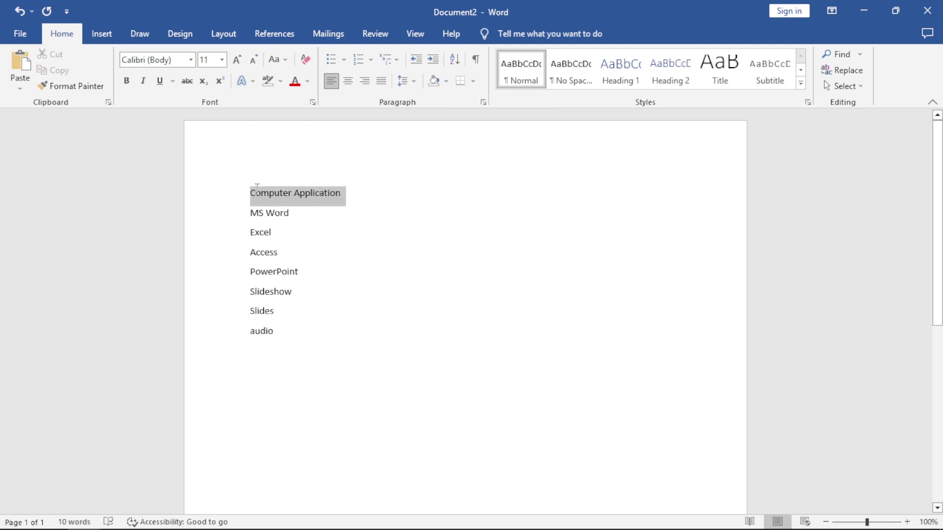
left_click(472, 82)
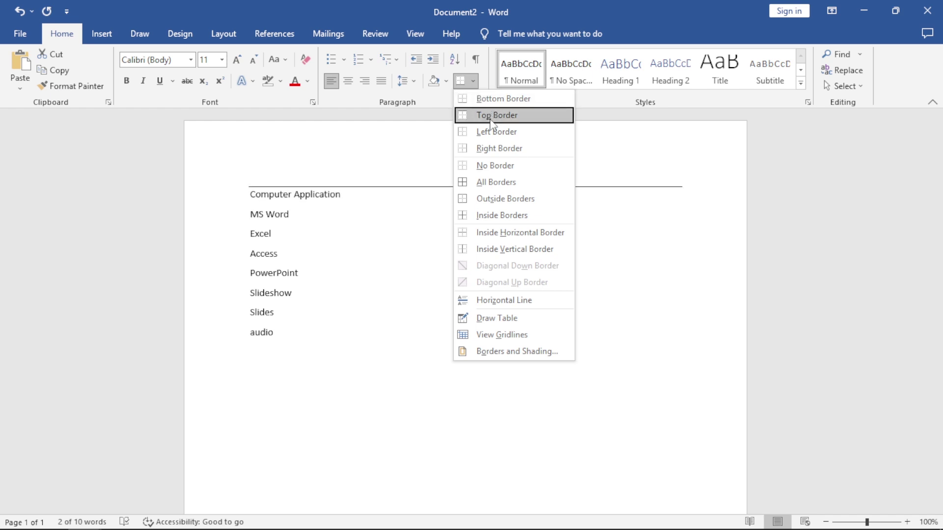
left_click(415, 205)
left_click(369, 224)
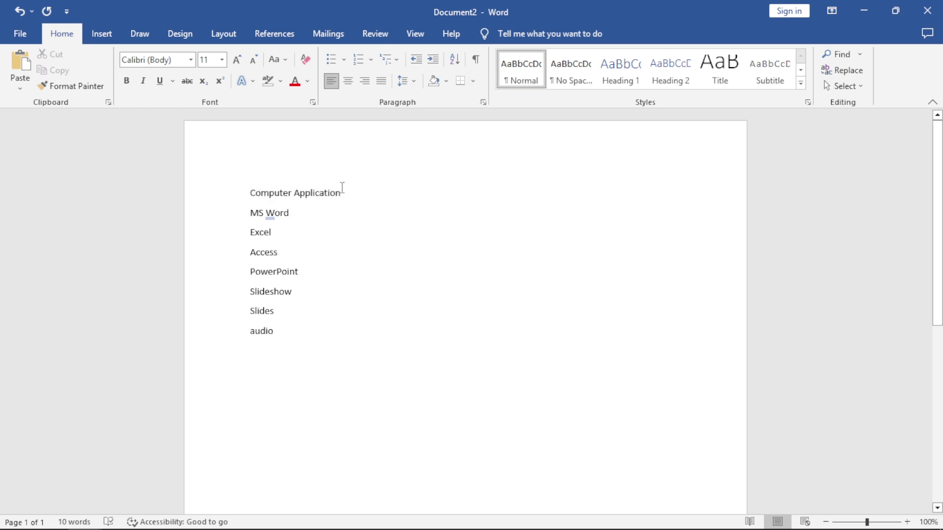
Underline "Computer Application" with a single line and set its underline back to None
left_click_drag(341, 186, 233, 188)
left_click(172, 81)
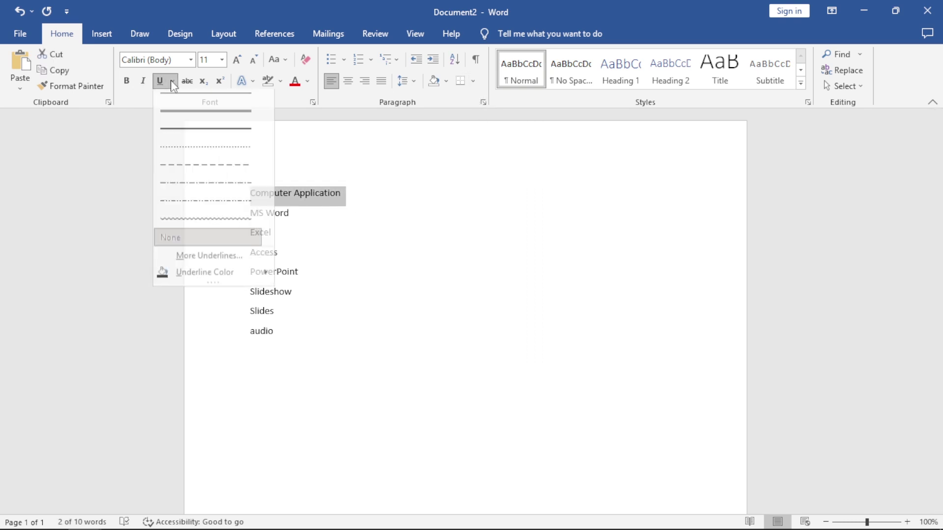
left_click(196, 108)
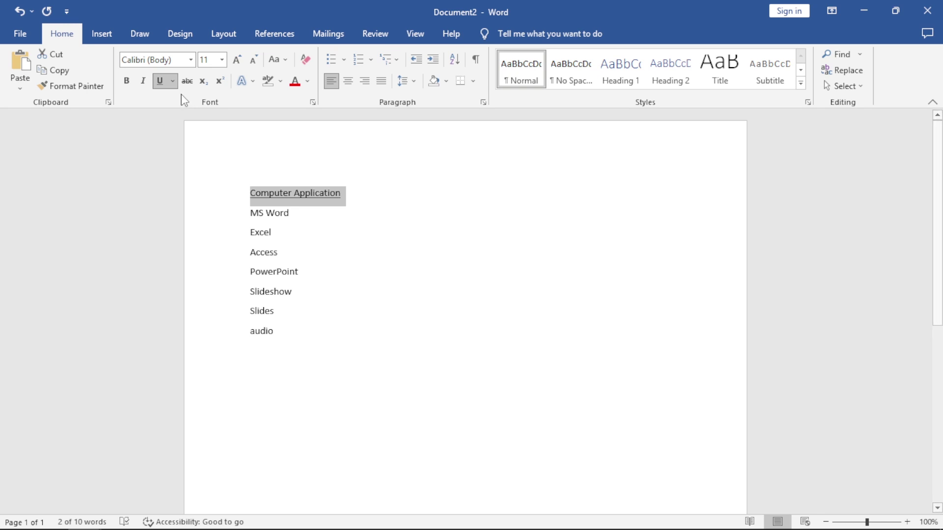
left_click(174, 80)
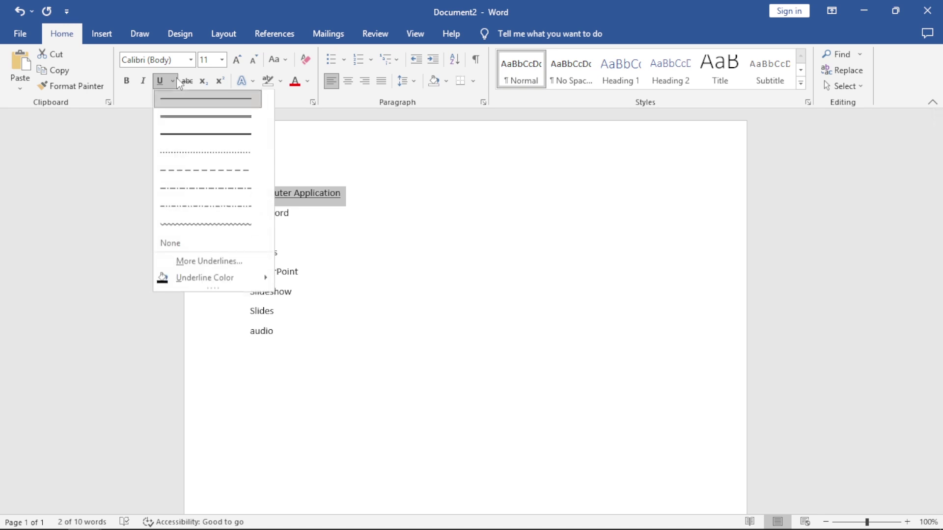
left_click(176, 248)
Apply bottom, top, left and right borders to the "Computer Application" paragraph
left_click(473, 81)
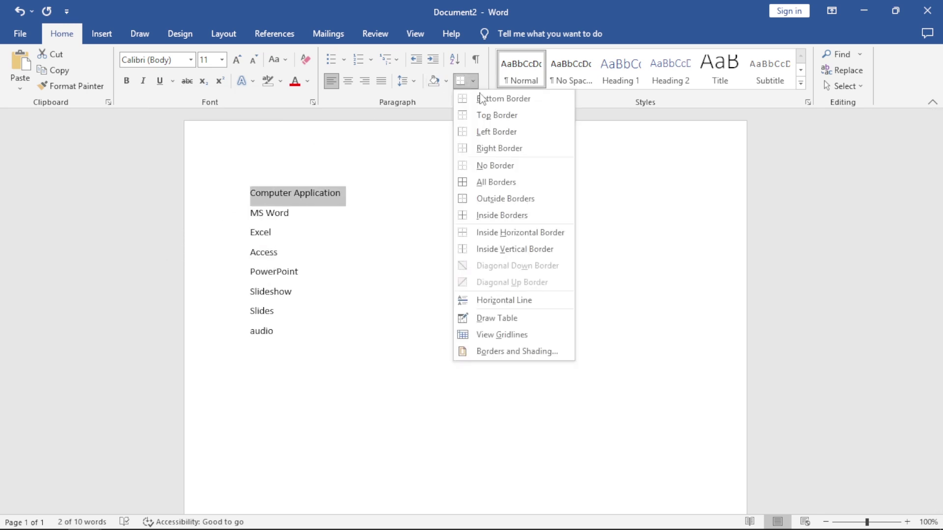
left_click(502, 100)
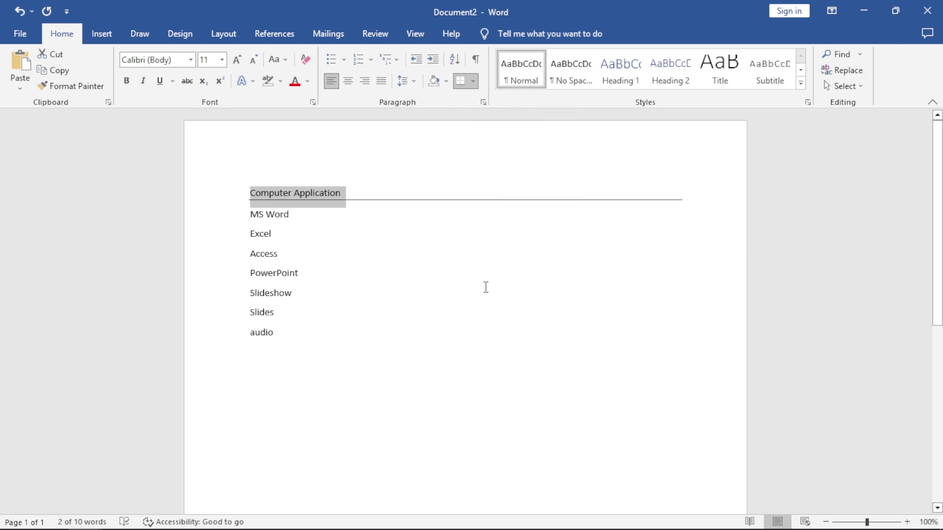
left_click(473, 80)
left_click(491, 115)
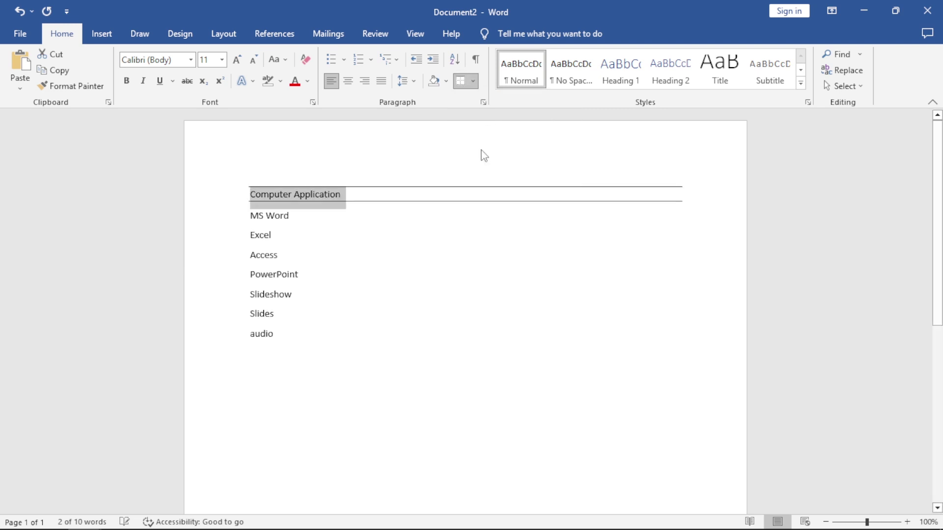
left_click(472, 81)
left_click(486, 129)
left_click(472, 80)
left_click(488, 147)
Remove all borders from the "Computer Application" paragraph with No Border and deselect the text
left_click(472, 81)
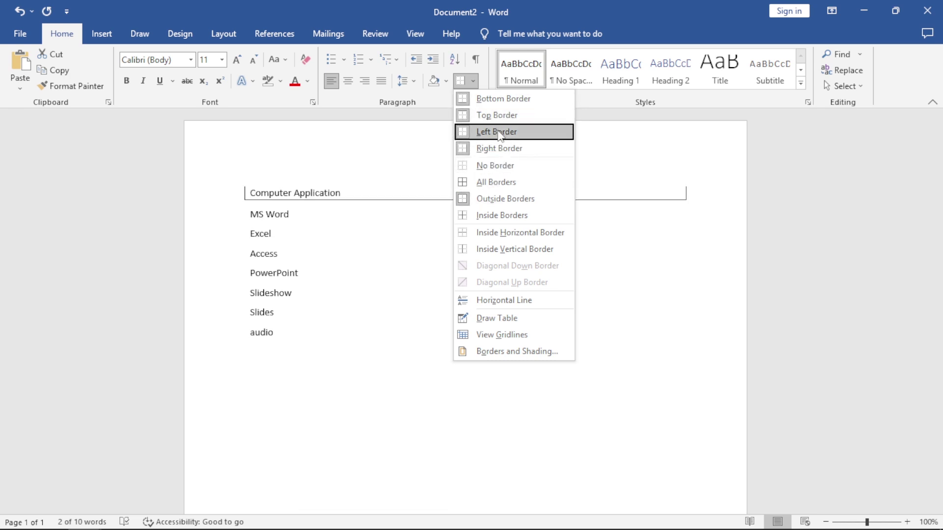
left_click(495, 167)
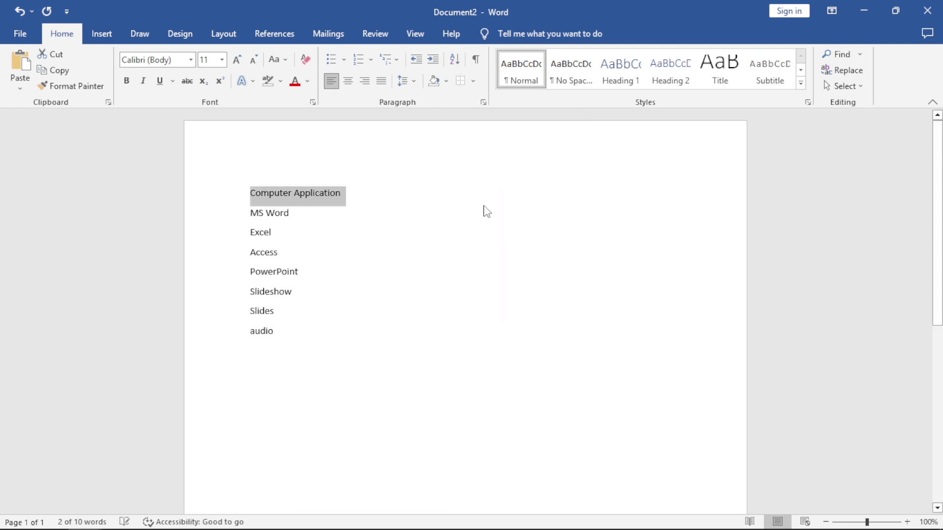
left_click(360, 234)
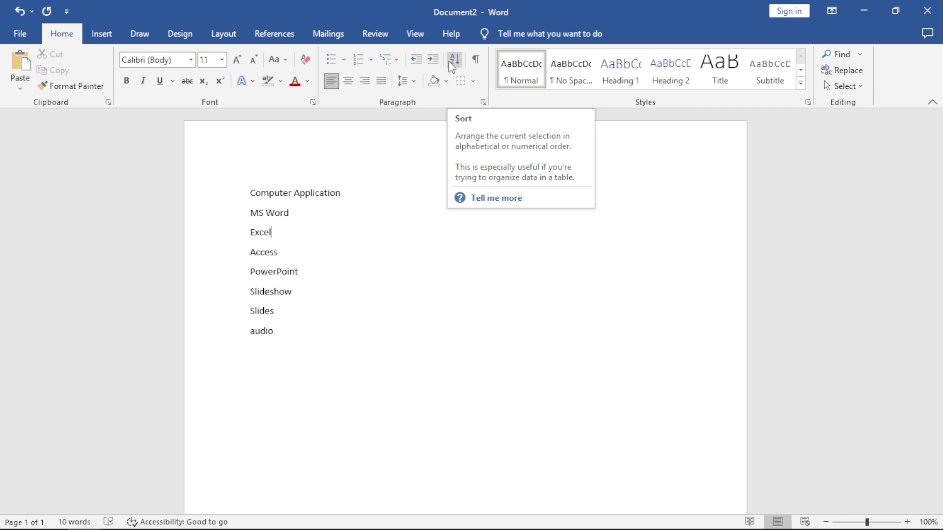
Format all eight lines from "Computer Application" to "audio" as a numbered list in the 1. 2. 3. format
left_click_drag(288, 338, 217, 197)
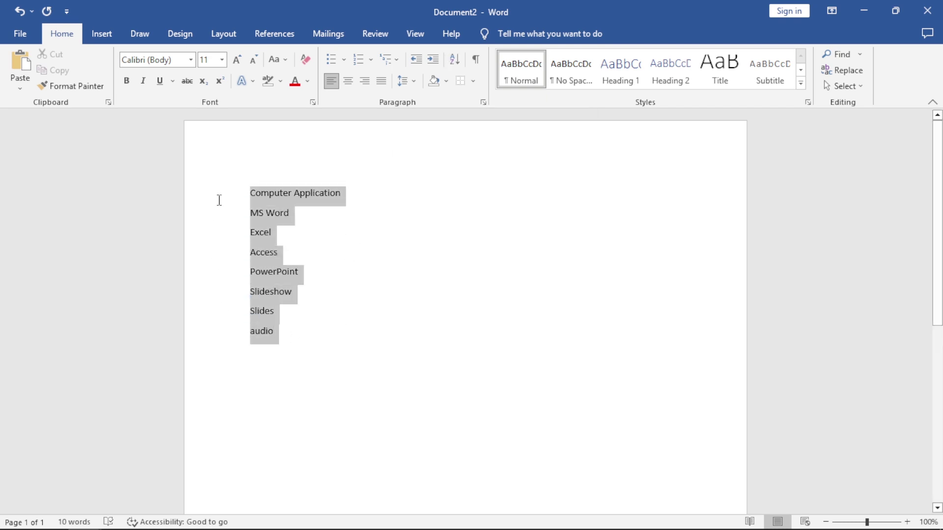
left_click(371, 60)
left_click(419, 119)
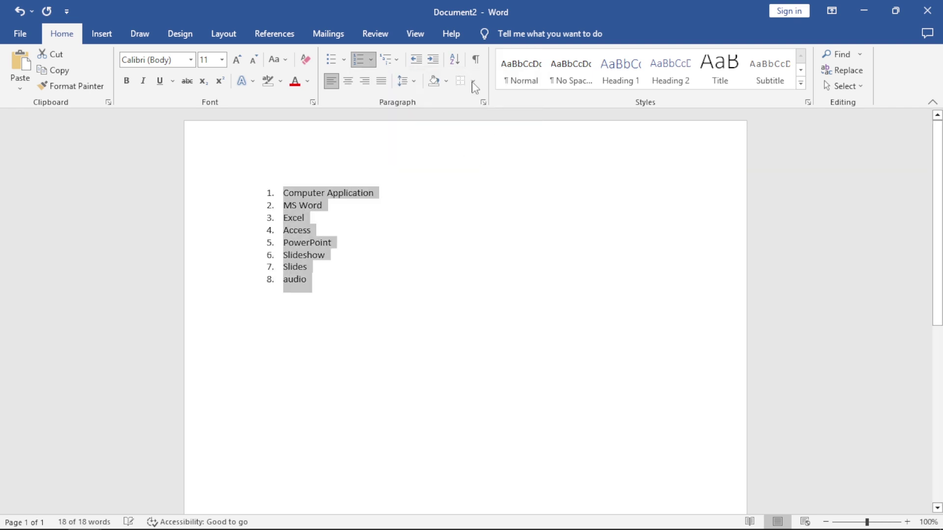
Sort the numbered list by Paragraphs with type Number in descending order
left_click(453, 62)
left_click_drag(429, 162, 498, 158)
left_click(602, 199)
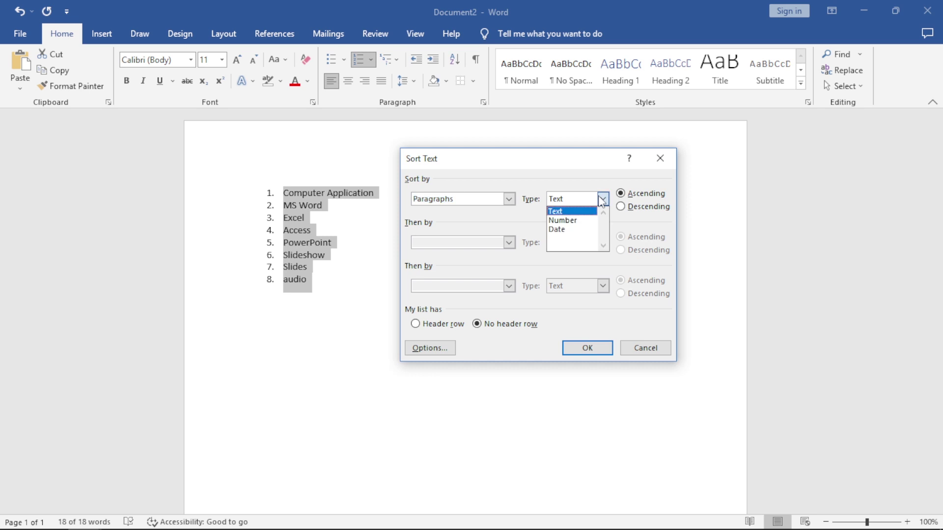
left_click(581, 221)
left_click(508, 199)
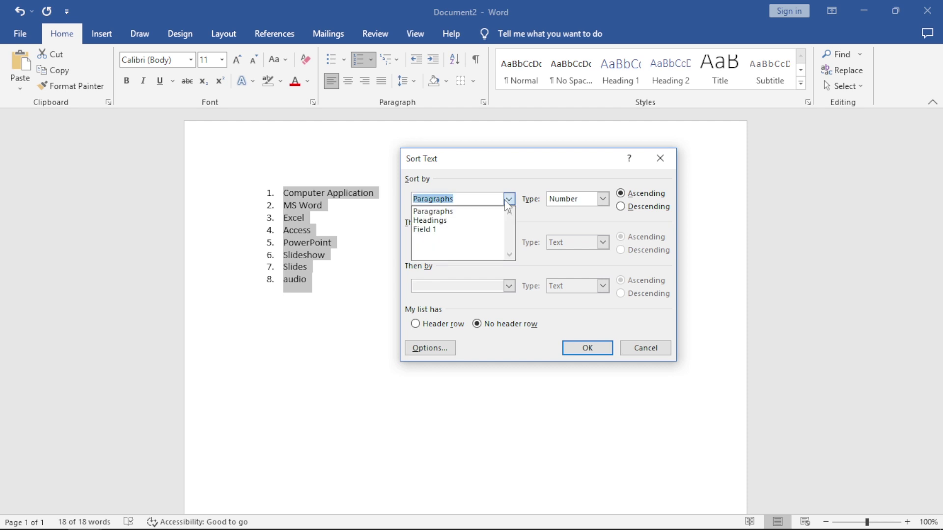
left_click(444, 210)
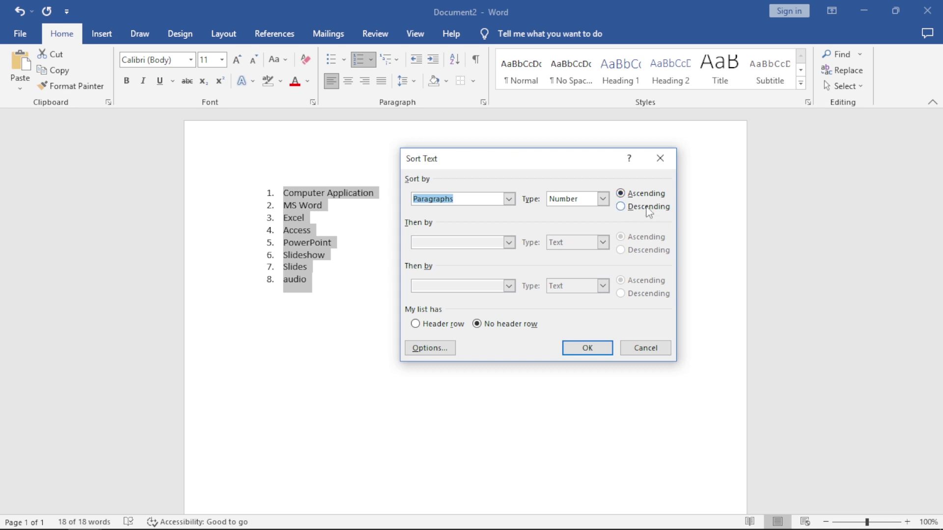
left_click(623, 208)
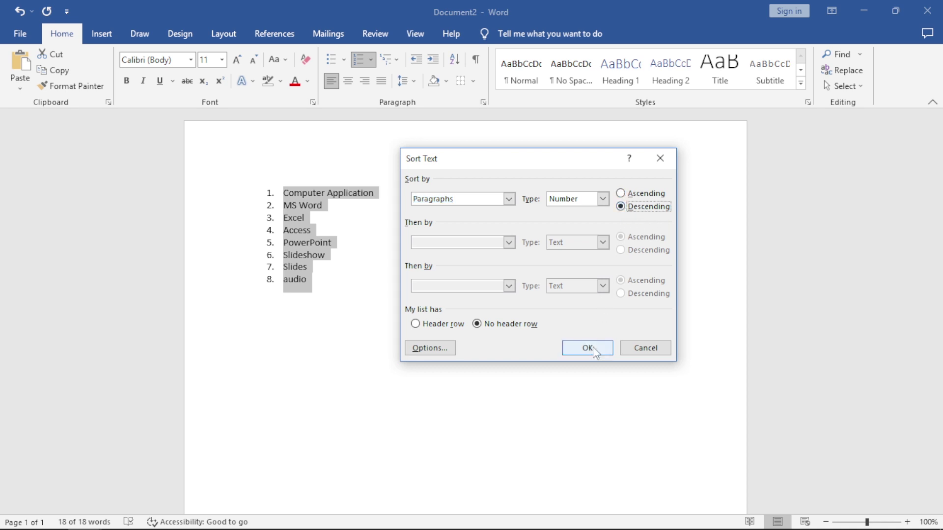
left_click(589, 347)
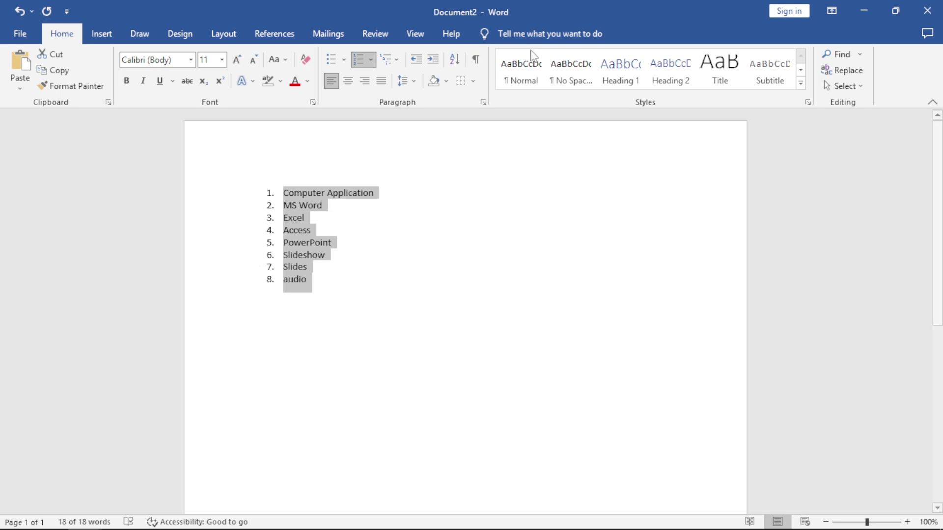
Sort the numbered list again in ascending order
left_click(455, 59)
left_click(620, 193)
left_click(604, 349)
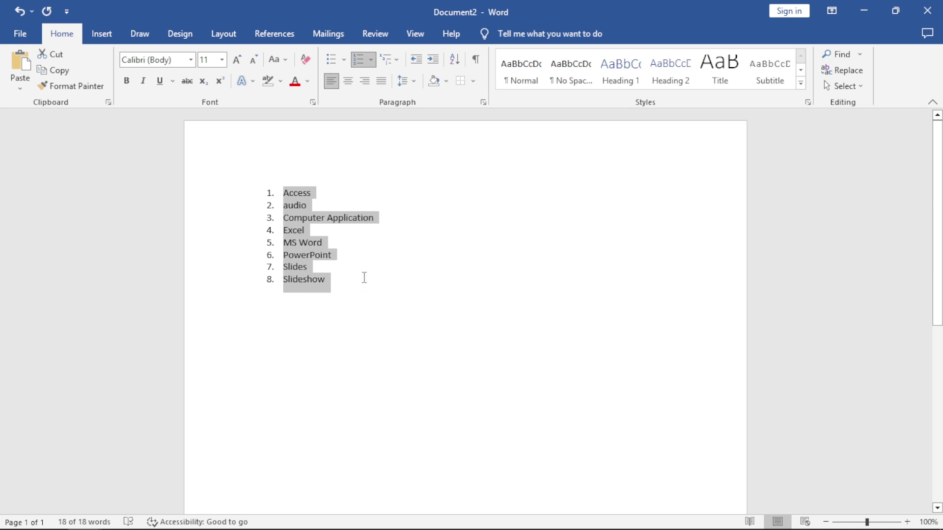
Remove the numbering from the sorted list by setting it to None, and deselect the text
left_click(370, 59)
left_click(384, 191)
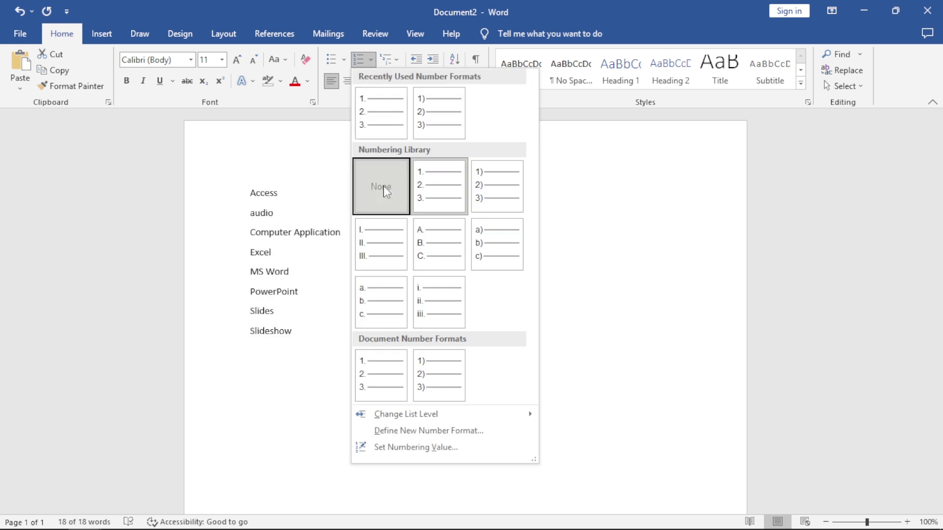
left_click(382, 313)
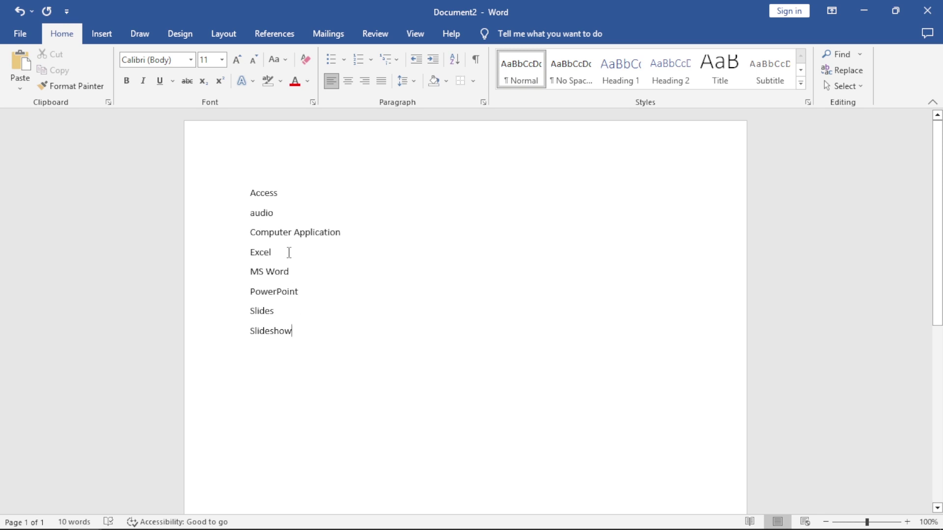
Set up a replacement in Find and Replace with "excel" as the search text and "Graphic Design" as the replacement
left_click(860, 56)
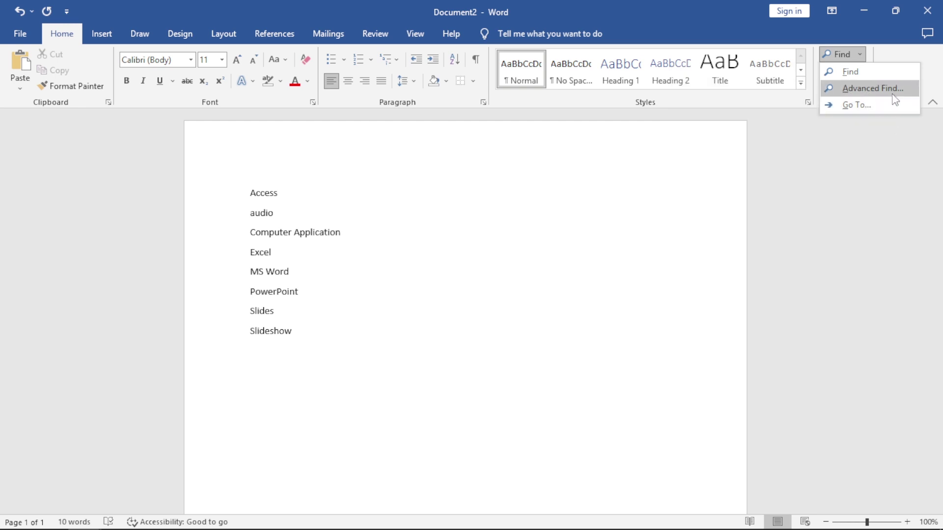
left_click(872, 89)
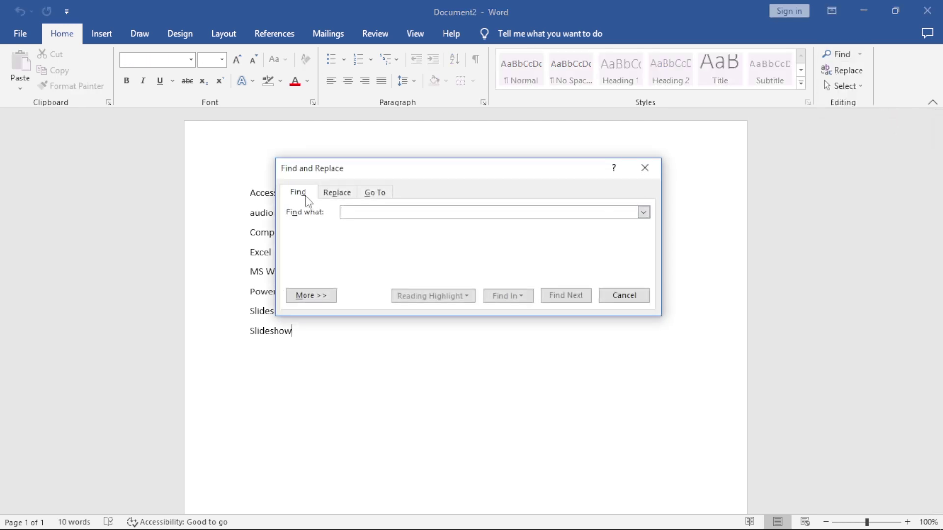
left_click(339, 194)
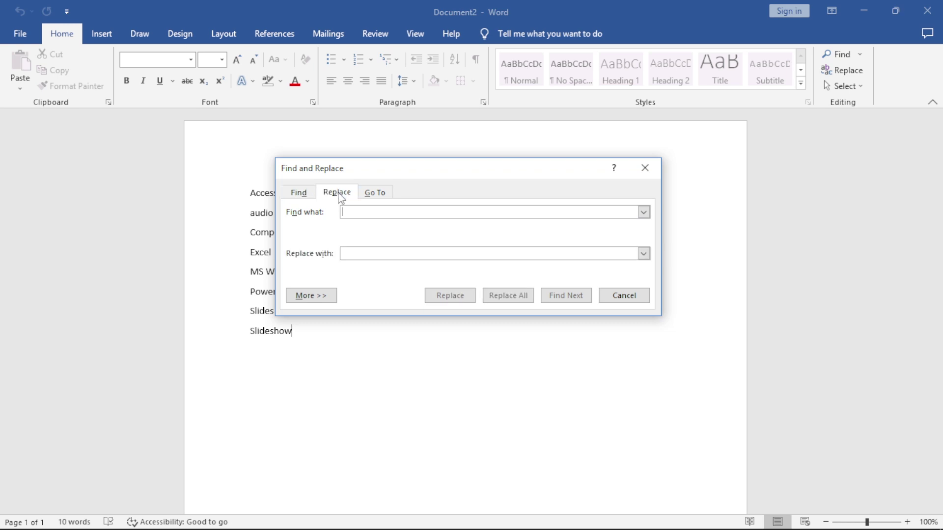
left_click(304, 194)
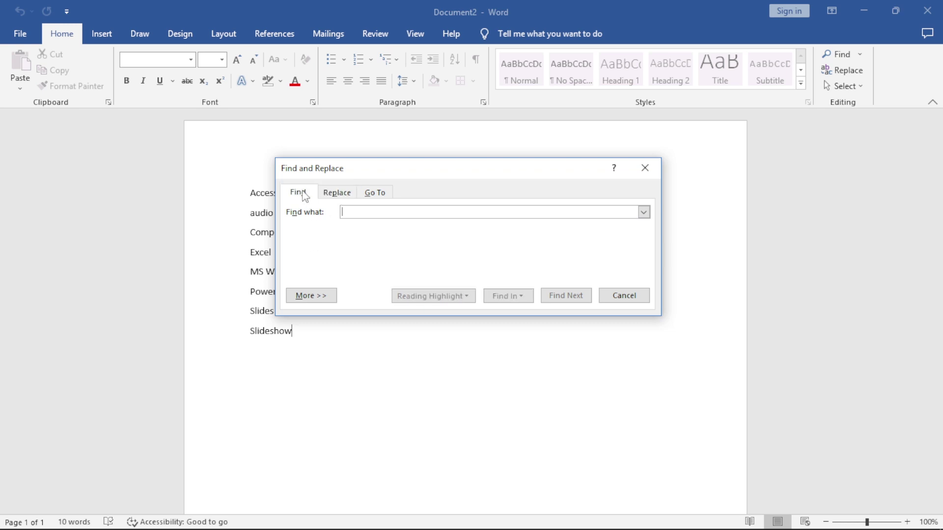
left_click(329, 195)
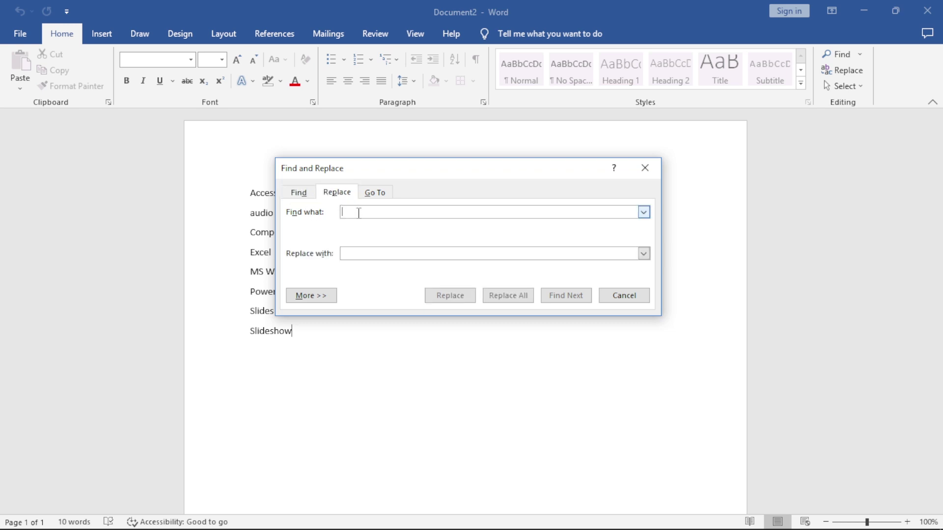
left_click(376, 213)
type("excel")
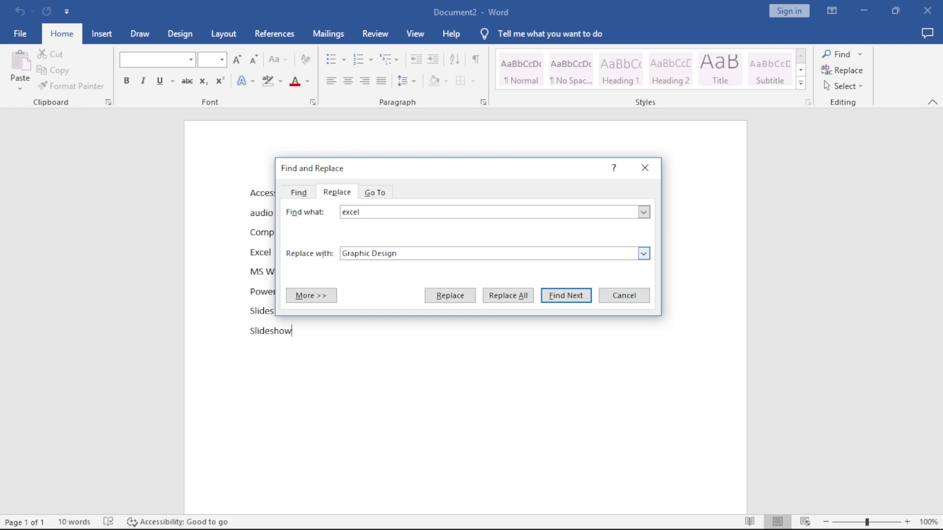
Find the next occurrence of "excel", replace it with "Graphic Design", and close Find and Replace
left_click(564, 296)
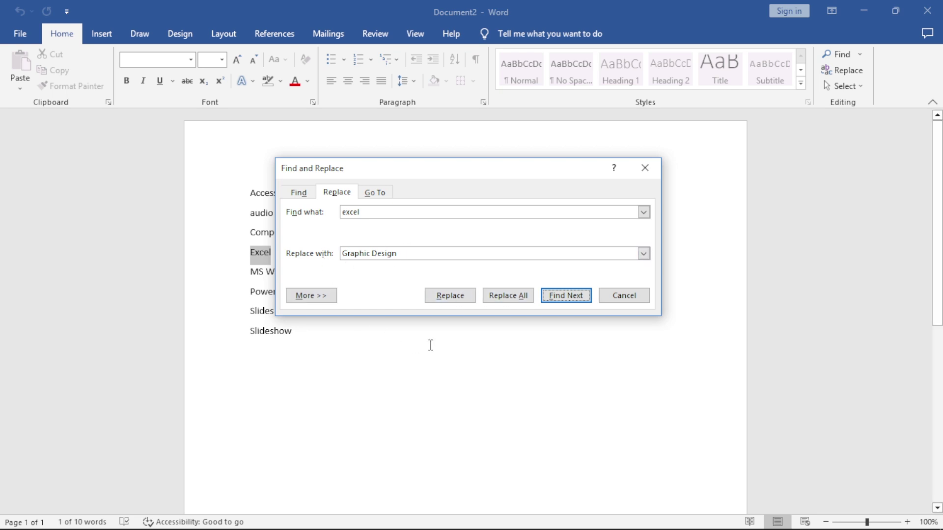
left_click(456, 297)
left_click(498, 315)
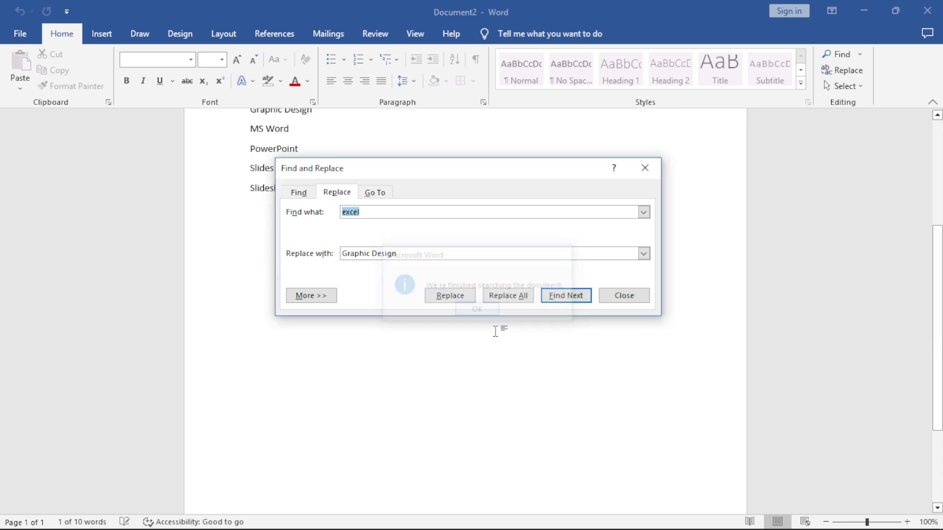
left_click(621, 297)
scroll(322, 293, "up", 3)
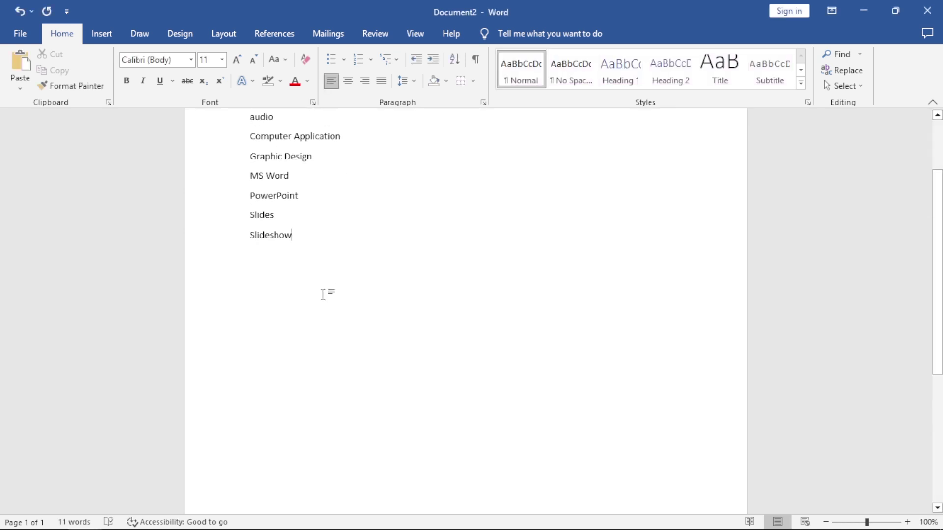
Select all of the document's text and delete it
left_click(867, 88)
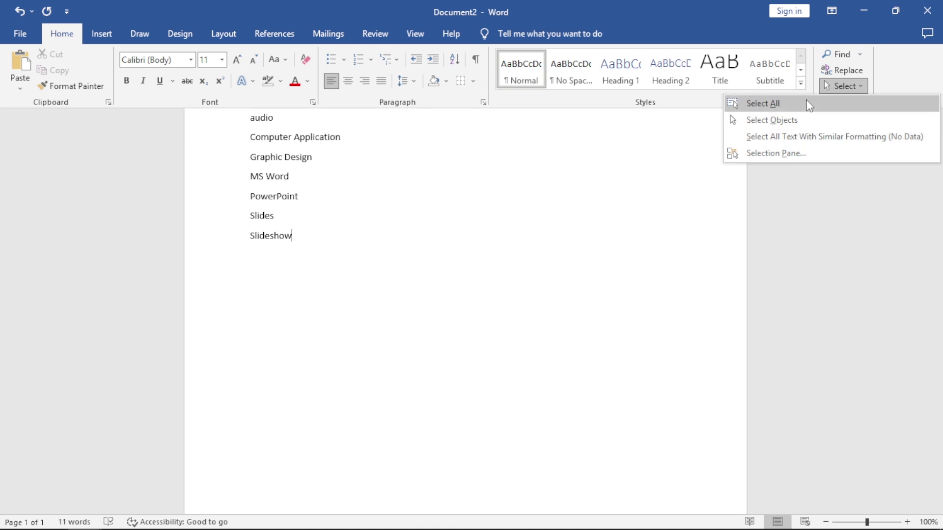
left_click(783, 110)
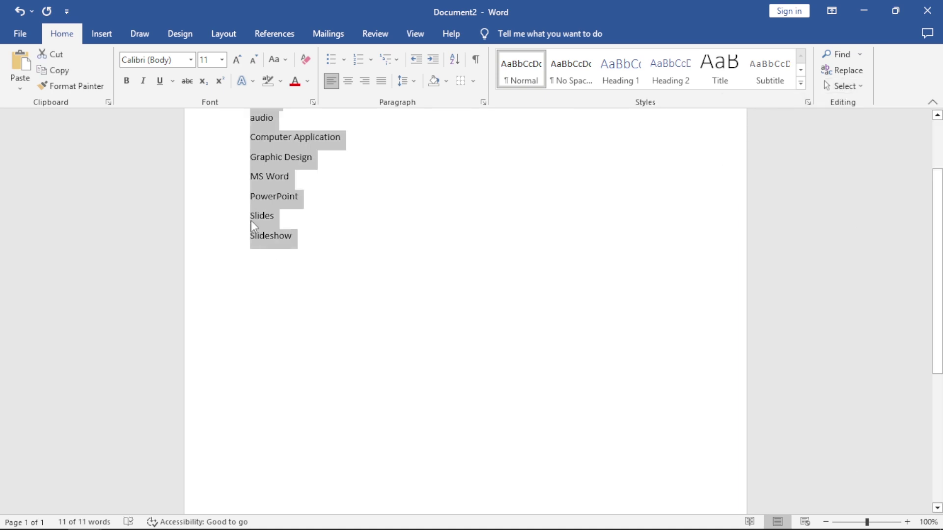
key("Delete")
scroll(256, 226, "up", 2)
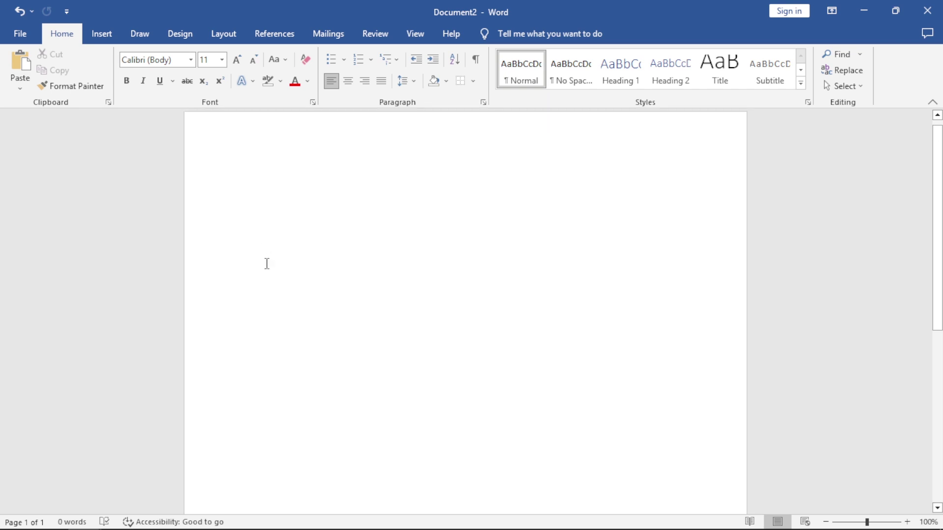